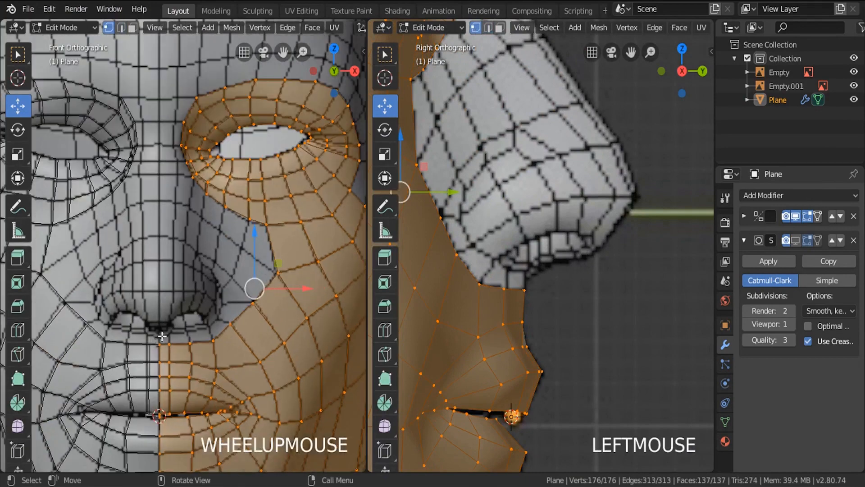
# Nudge the topmost midline vertex above the upper lip sideways and extrude it in three segments along the nose underside profile
pyautogui.click(157, 343)
pyautogui.scroll(2, 156, 356)
pyautogui.moveTo(203, 334); pyautogui.dragTo(183, 333)
pyautogui.scroll(4, 575, 288)
pyautogui.press('e')
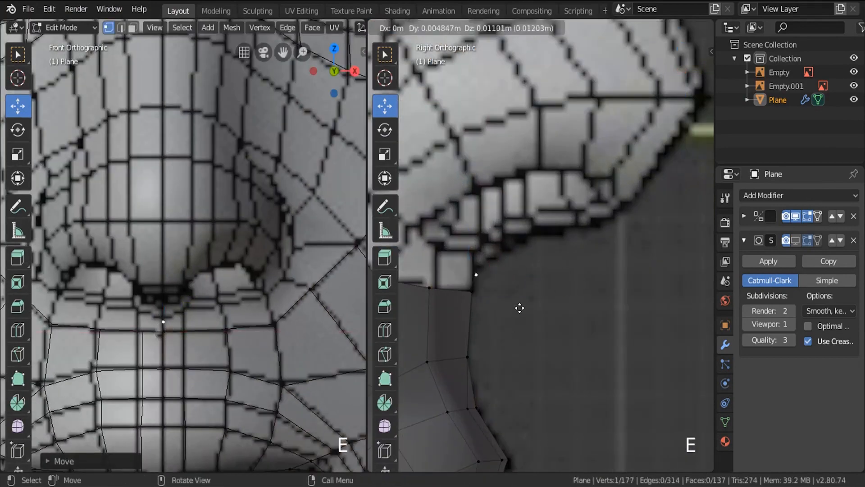
pyautogui.click(521, 298)
pyautogui.press('e')
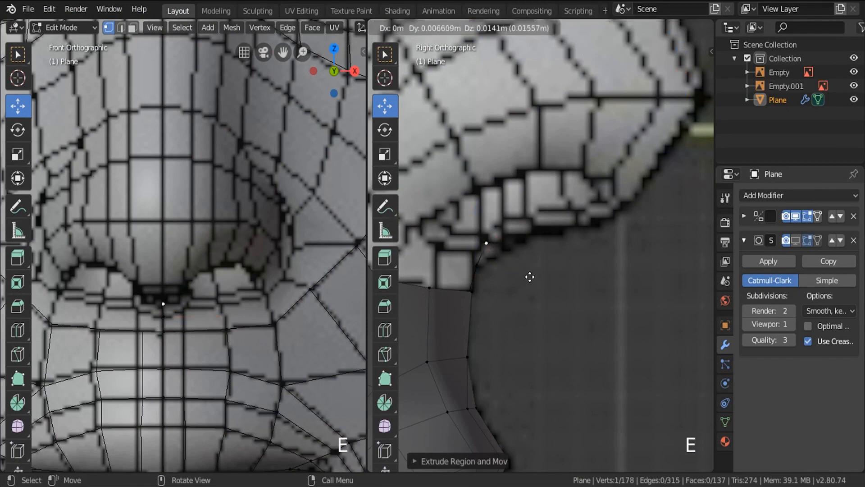
pyautogui.click(550, 275)
pyautogui.press('e')
pyautogui.click(585, 262)
# Continue extruding the midline vertex in three more segments along the side reference to the nose tip
pyautogui.press('e')
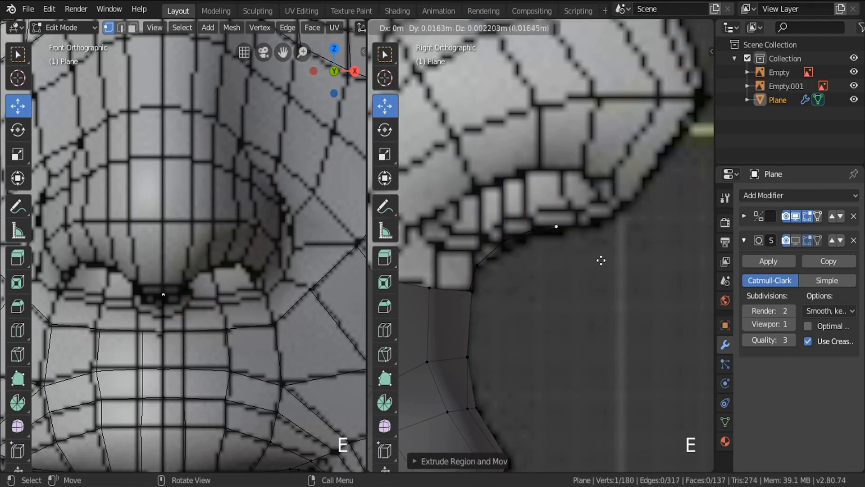
pyautogui.click(621, 258)
pyautogui.press('e')
pyautogui.click(666, 239)
pyautogui.keyDown('shift'); pyautogui.moveTo(655, 253); pyautogui.dragTo(541, 344, button='middle'); pyautogui.keyUp('shift')
pyautogui.press('e')
pyautogui.click(625, 234)
pyautogui.scroll(-3, 585, 357)
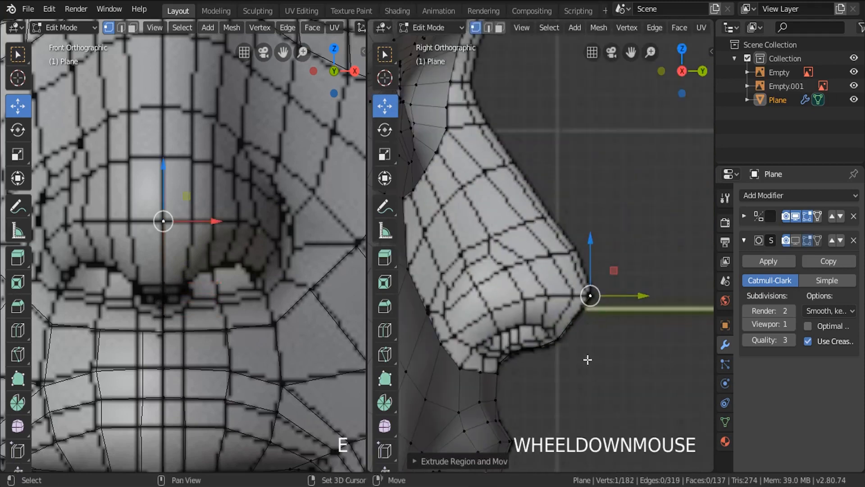
# Extrude the midline from the nose tip in four segments up the bridge, tracing the side reference
pyautogui.keyDown('shift'); pyautogui.moveTo(548, 269); pyautogui.dragTo(562, 324, button='middle'); pyautogui.keyUp('shift')
pyautogui.press('e')
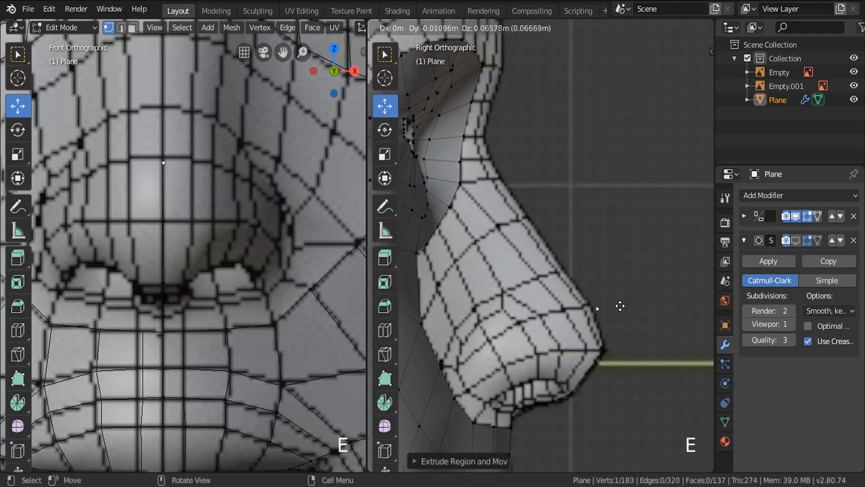
pyautogui.click(617, 300)
pyautogui.press('e')
pyautogui.click(590, 269)
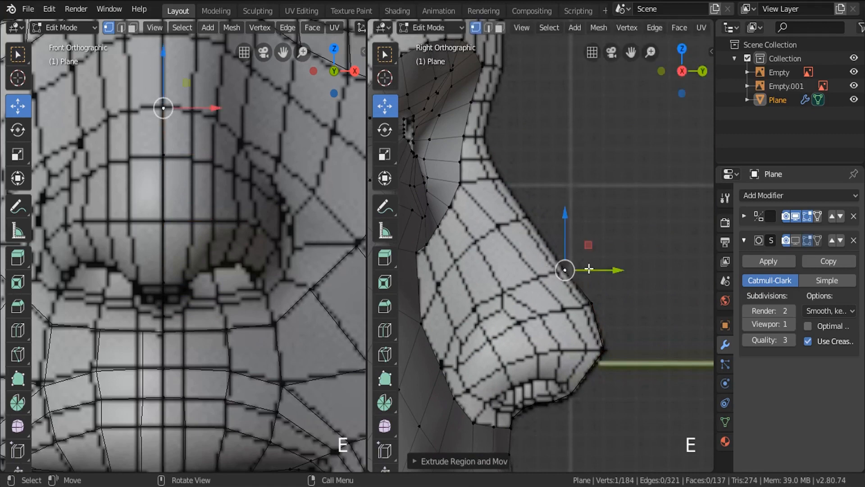
pyautogui.press('e')
pyautogui.click(551, 216)
pyautogui.press('e')
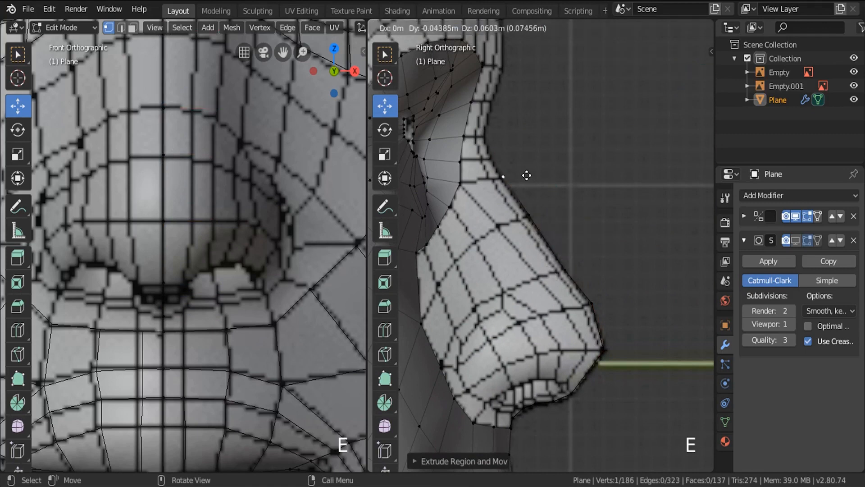
pyautogui.click(526, 175)
# Extrude the midline through the hollow of the nose root up to brow level along the side profile
pyautogui.keyDown('shift'); pyautogui.moveTo(526, 175); pyautogui.dragTo(538, 252, button='middle'); pyautogui.keyUp('shift')
pyautogui.scroll(3, 538, 251)
pyautogui.press('e')
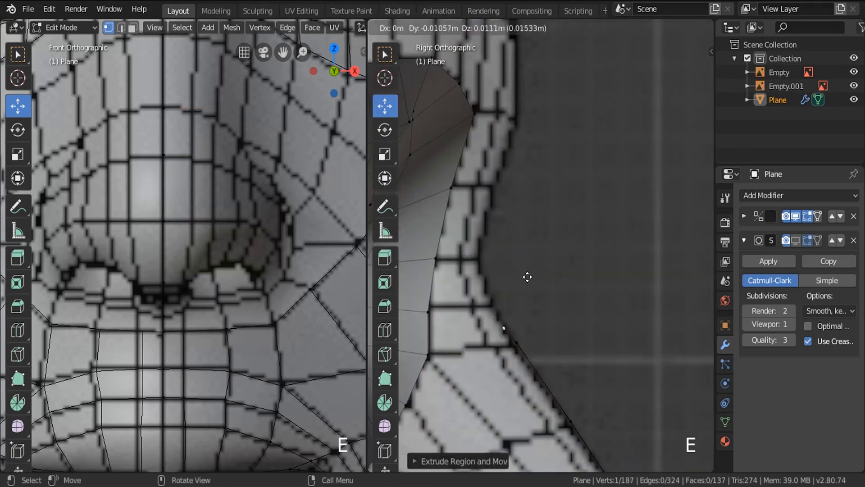
pyautogui.click(506, 214)
pyautogui.press('e')
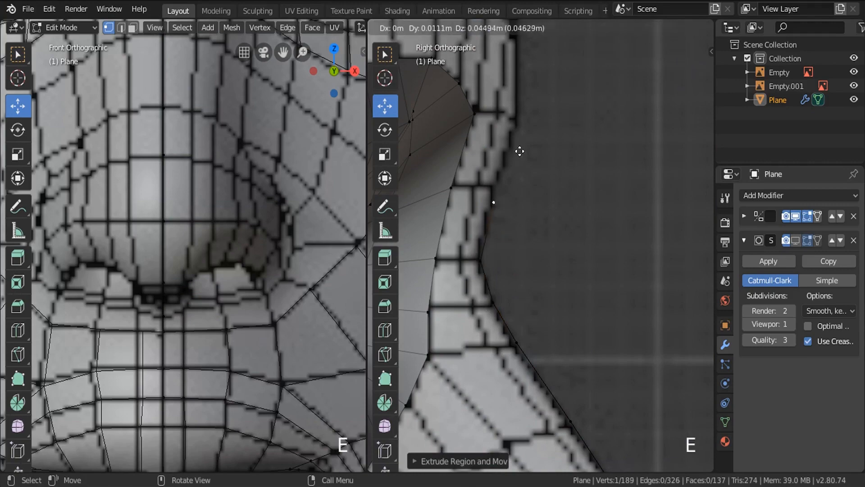
pyautogui.click(520, 140)
pyautogui.press('e')
pyautogui.click(580, 276)
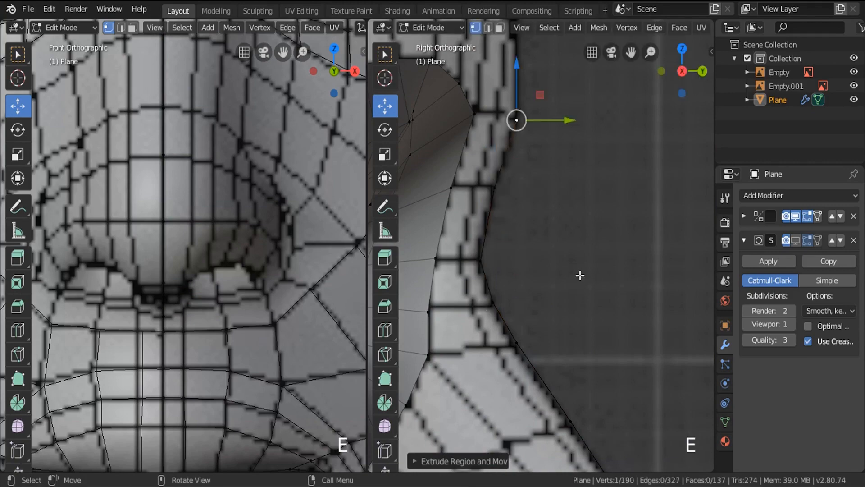
# Examine the extruded nose midline against the front and side references, toggling the selection of the whole mesh
pyautogui.scroll(-3, 580, 286)
pyautogui.press('a')
pyautogui.press('a')
pyautogui.scroll(-4, 580, 286)
pyautogui.keyDown('shift'); pyautogui.moveTo(580, 286); pyautogui.dragTo(560, 180, button='middle'); pyautogui.keyUp('shift')
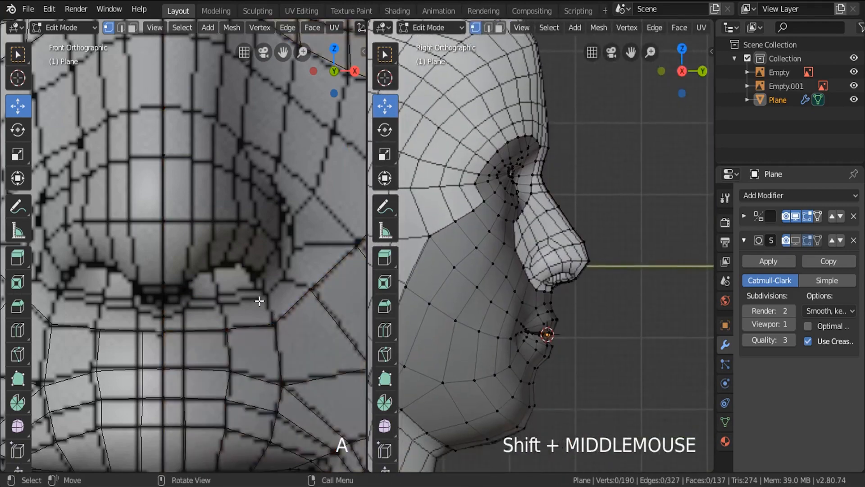
pyautogui.scroll(-4, 260, 301)
pyautogui.keyDown('shift'); pyautogui.moveTo(253, 252); pyautogui.dragTo(251, 319, button='middle'); pyautogui.keyUp('shift')
pyautogui.press('a')
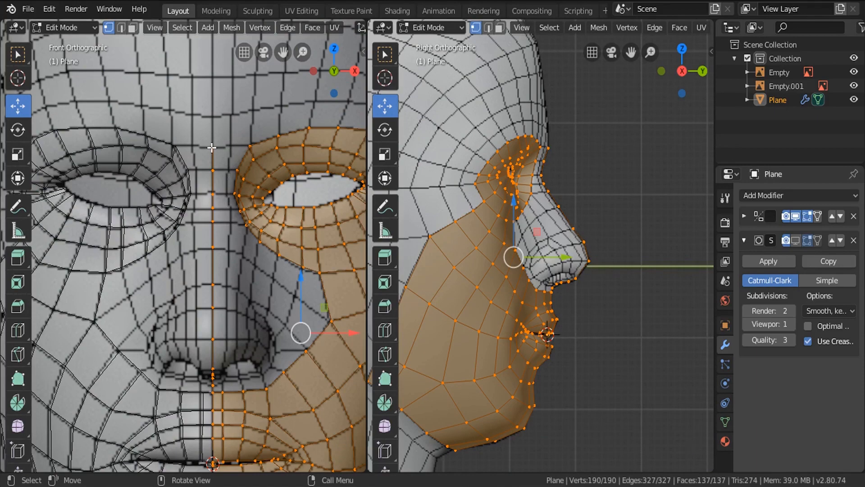
# Extrude the vertex beside the midline above the upper lip in three segments along the nose underside
pyautogui.scroll(5, 240, 404)
pyautogui.click(217, 376)
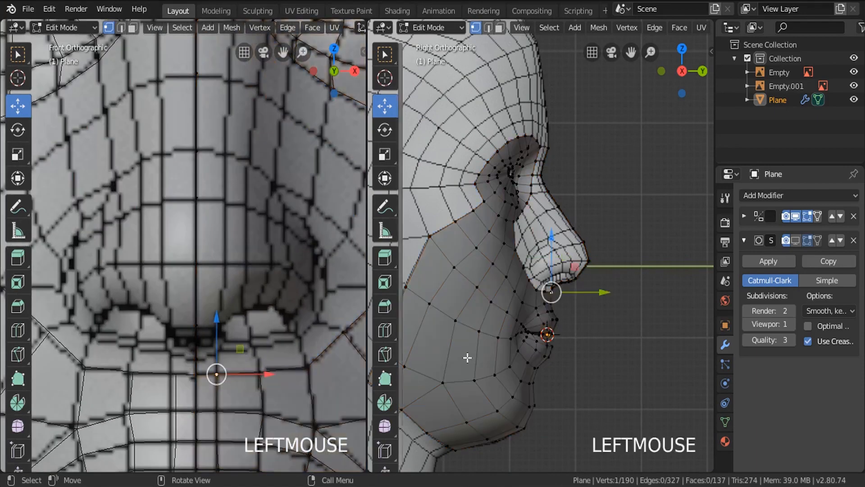
pyautogui.scroll(4, 572, 336)
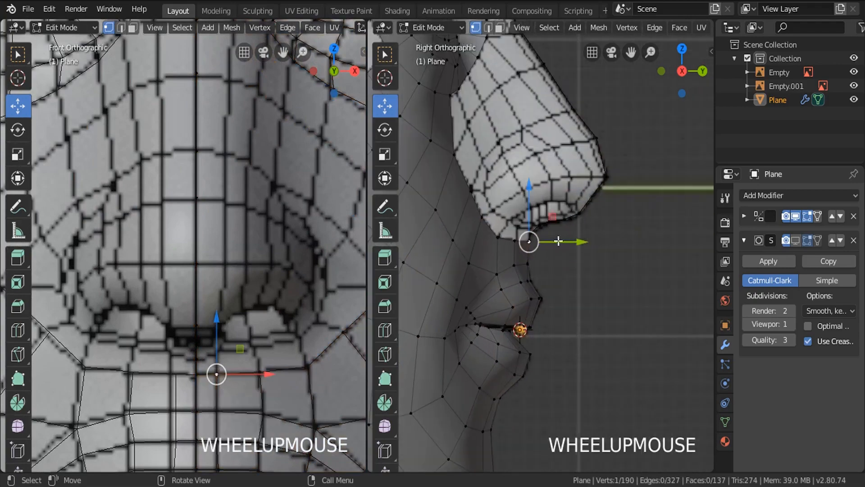
pyautogui.scroll(3, 543, 250)
pyautogui.press('e')
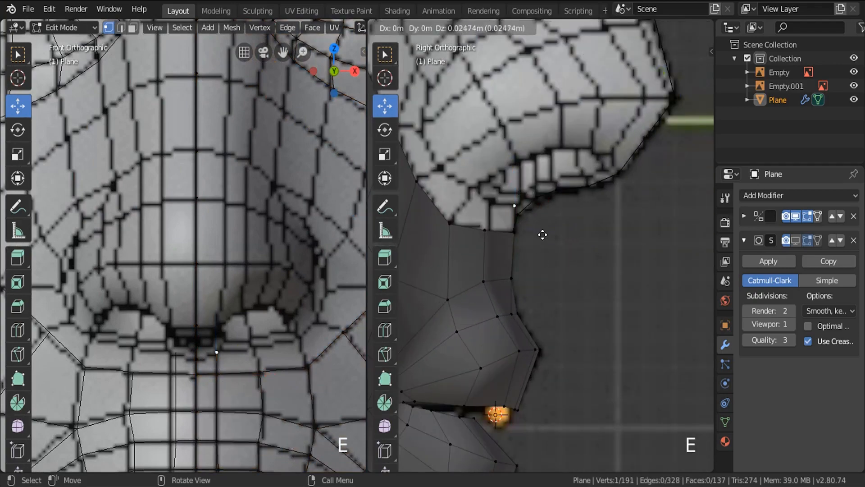
pyautogui.click(543, 234)
pyautogui.press('e')
pyautogui.click(564, 213)
pyautogui.press('e')
pyautogui.click(584, 207)
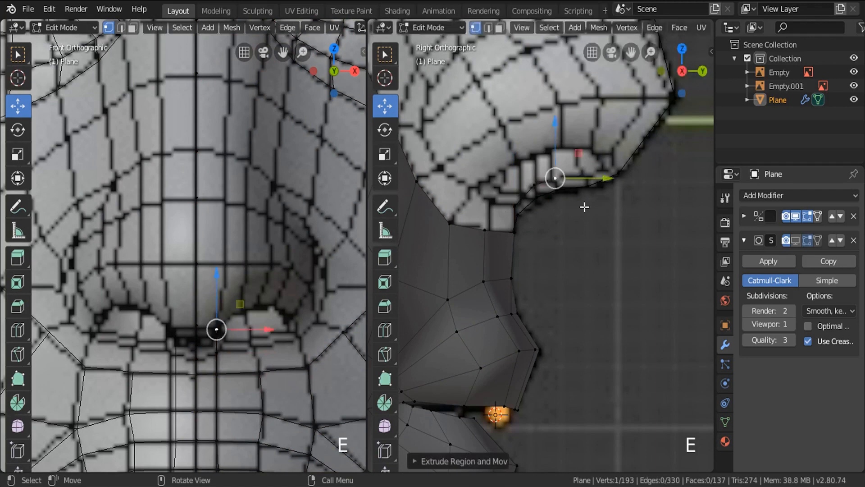
# Extrude the second nose line in four more segments around the tip to the row above it
pyautogui.press('e')
pyautogui.click(615, 205)
pyautogui.press('e')
pyautogui.click(644, 181)
pyautogui.keyDown('shift'); pyautogui.moveTo(645, 180); pyautogui.dragTo(610, 290, button='middle'); pyautogui.keyUp('shift')
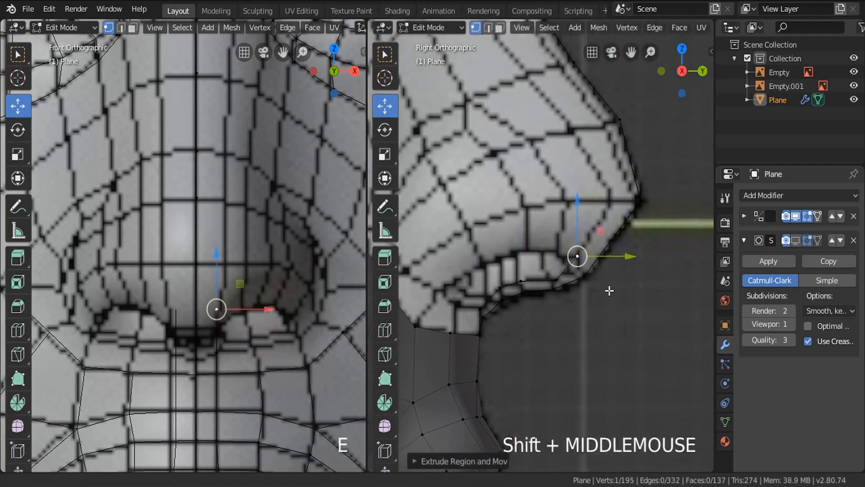
pyautogui.press('e')
pyautogui.click(640, 237)
pyautogui.press('e')
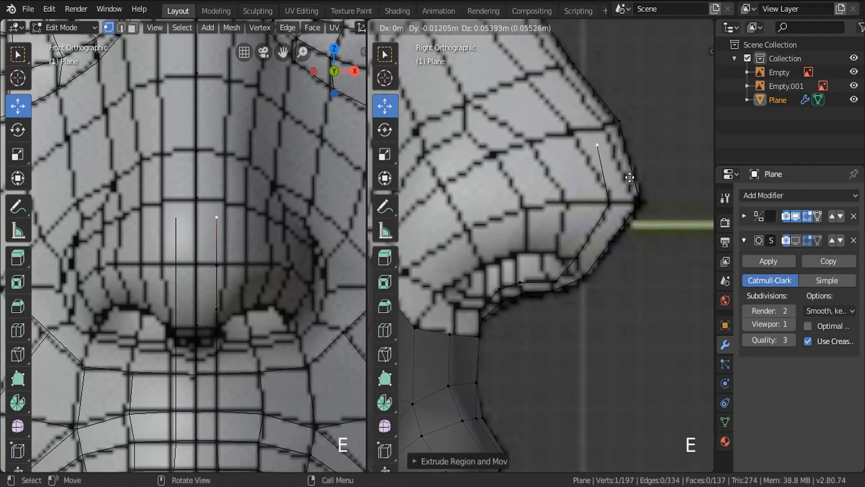
pyautogui.click(602, 126)
# Reposition the second line's vertices at the nose tip and underside to match the side reference grid
pyautogui.click(610, 203)
pyautogui.moveTo(642, 203)
pyautogui.mouseDown()
pyautogui.moveTo(660, 203)
pyautogui.moveTo(636, 202)
pyautogui.mouseUp()
pyautogui.click(554, 282)
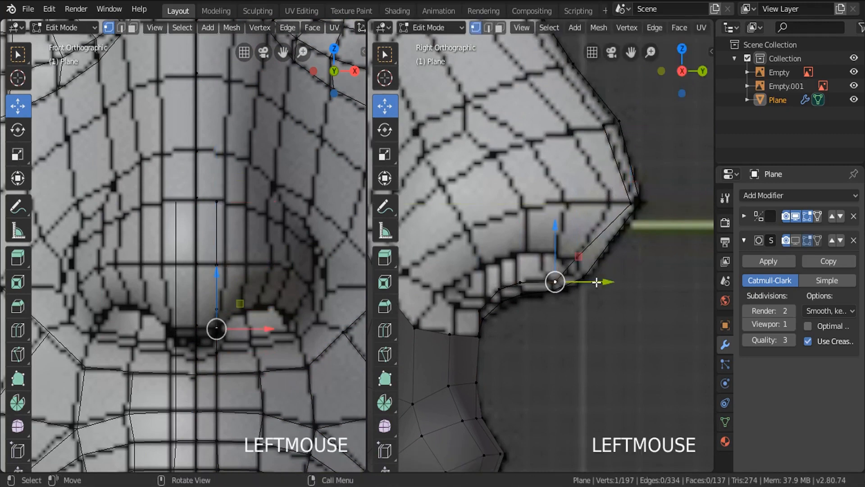
pyautogui.moveTo(596, 282)
pyautogui.mouseDown()
pyautogui.moveTo(610, 277)
pyautogui.moveTo(591, 279)
pyautogui.mouseUp()
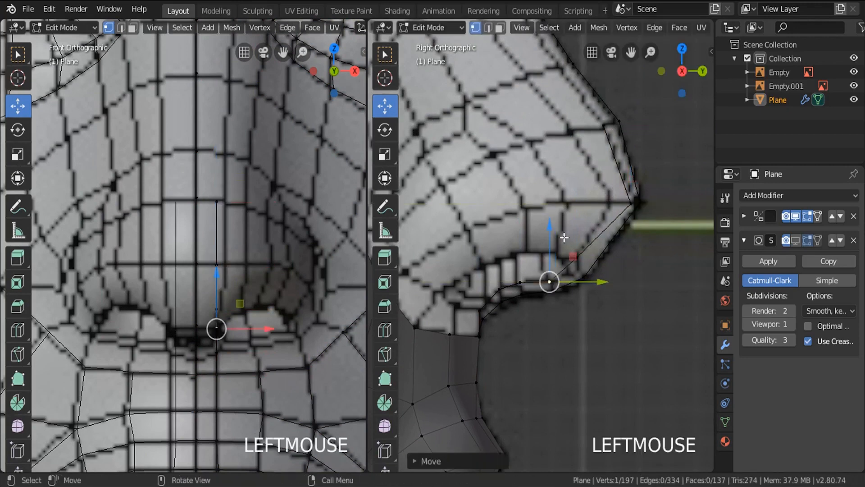
pyautogui.scroll(5, 581, 245)
pyautogui.click(569, 275)
pyautogui.moveTo(570, 231); pyautogui.dragTo(569, 269)
# Extrude the second nose line in three segments up the bridge, just inside the midline profile
pyautogui.scroll(-5, 570, 266)
pyautogui.keyDown('shift'); pyautogui.moveTo(572, 128); pyautogui.dragTo(572, 269, button='middle'); pyautogui.keyUp('shift')
pyautogui.press('e')
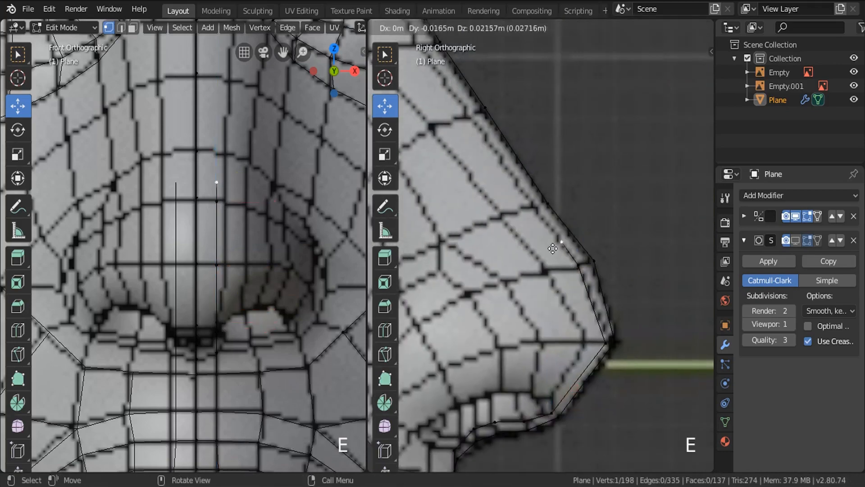
pyautogui.click(527, 221)
pyautogui.keyDown('shift'); pyautogui.moveTo(537, 232); pyautogui.dragTo(584, 317, button='middle'); pyautogui.keyUp('shift')
pyautogui.press('e')
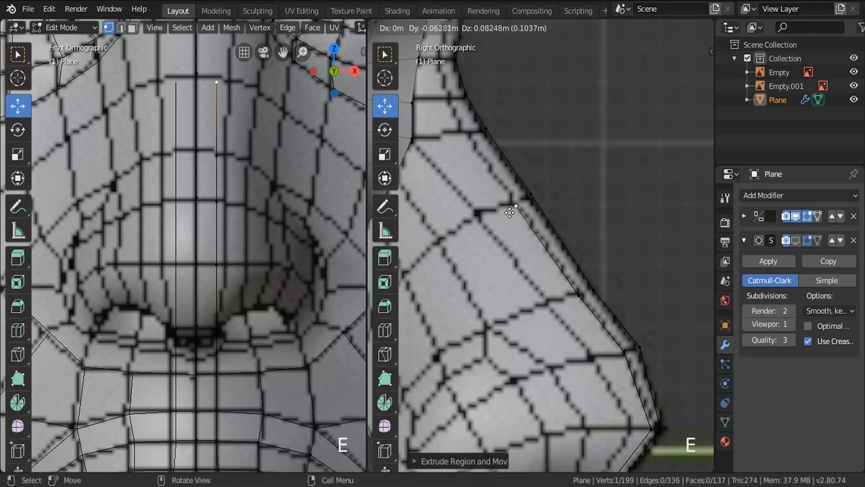
pyautogui.click(518, 228)
pyautogui.keyDown('shift'); pyautogui.moveTo(518, 227); pyautogui.dragTo(558, 330, button='middle'); pyautogui.keyUp('shift')
pyautogui.press('e')
pyautogui.click(506, 261)
# Extrude the second nose line in four segments past the nose root up to brow level
pyautogui.keyDown('shift'); pyautogui.moveTo(507, 263); pyautogui.dragTo(535, 352, button='middle'); pyautogui.keyUp('shift')
pyautogui.press('e')
pyautogui.click(518, 289)
pyautogui.press('e')
pyautogui.click(507, 246)
pyautogui.press('e')
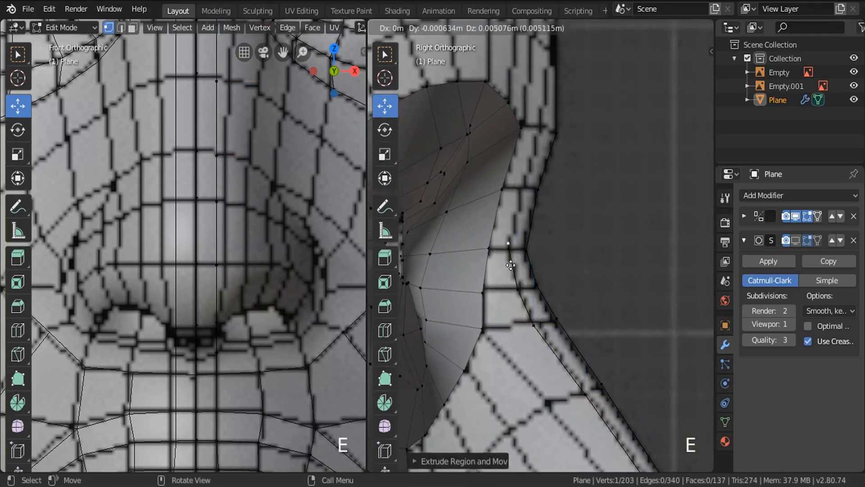
pyautogui.click(522, 217)
pyautogui.press('e')
pyautogui.click(541, 153)
pyautogui.keyDown('shift'); pyautogui.moveTo(545, 170); pyautogui.dragTo(549, 316, button='middle'); pyautogui.keyUp('shift')
pyautogui.scroll(-3, 563, 288)
# Move the second line's vertices between the brow and nose root outward along X to match the front reference
pyautogui.keyDown('shift'); pyautogui.moveTo(280, 199); pyautogui.dragTo(213, 212, button='middle'); pyautogui.keyUp('shift')
pyautogui.scroll(4, 213, 212)
pyautogui.moveTo(245, 146); pyautogui.dragTo(277, 152)
pyautogui.click(201, 252)
pyautogui.moveTo(245, 252); pyautogui.dragTo(266, 252)
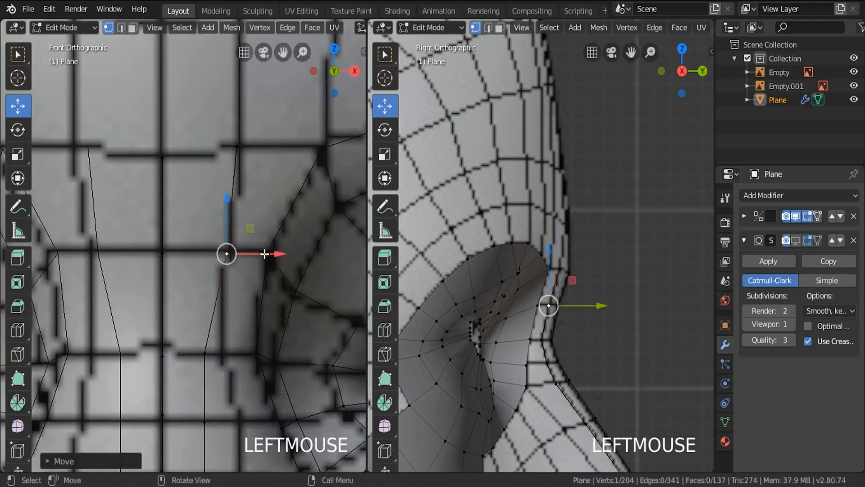
pyautogui.keyDown('shift'); pyautogui.moveTo(226, 322); pyautogui.dragTo(222, 193, button='middle'); pyautogui.keyUp('shift')
pyautogui.click(200, 222)
pyautogui.moveTo(243, 225); pyautogui.dragTo(260, 227)
pyautogui.click(200, 293)
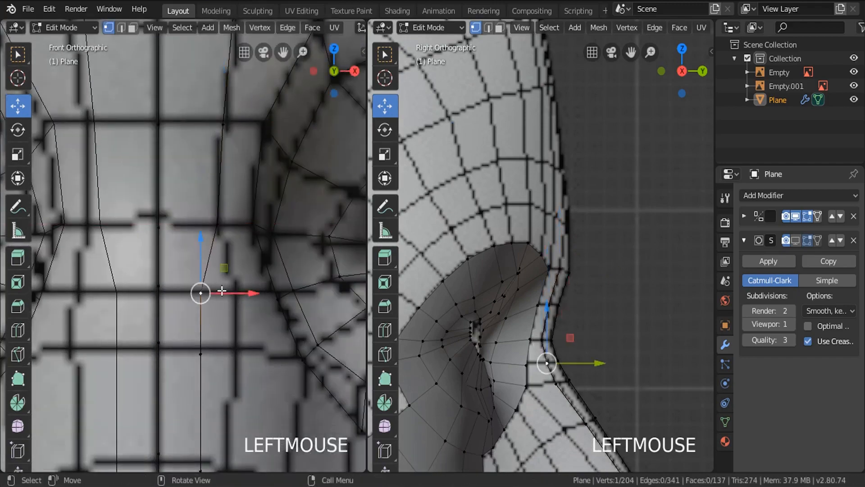
pyautogui.moveTo(244, 294); pyautogui.dragTo(294, 287)
# Shift the second line's vertices along the nose bridge outward in X to follow the front reference
pyautogui.scroll(-4, 245, 302)
pyautogui.click(246, 285)
pyautogui.click(246, 330)
pyautogui.moveTo(280, 332); pyautogui.dragTo(284, 333)
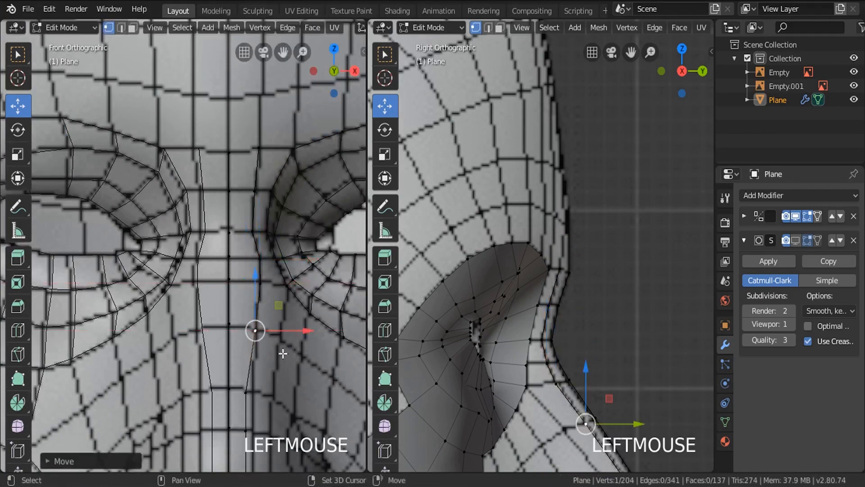
pyautogui.scroll(4, 232, 244)
pyautogui.click(219, 257)
pyautogui.moveTo(257, 263); pyautogui.dragTo(269, 263)
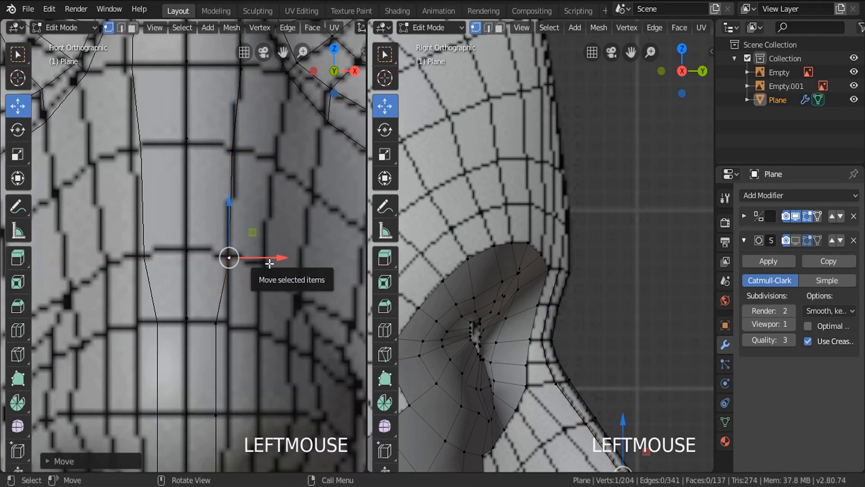
# Shift the second line's vertices around the nose tip and underside outward in X to match the front reference
pyautogui.keyDown('shift'); pyautogui.moveTo(257, 309); pyautogui.dragTo(264, 156, button='middle'); pyautogui.keyUp('shift')
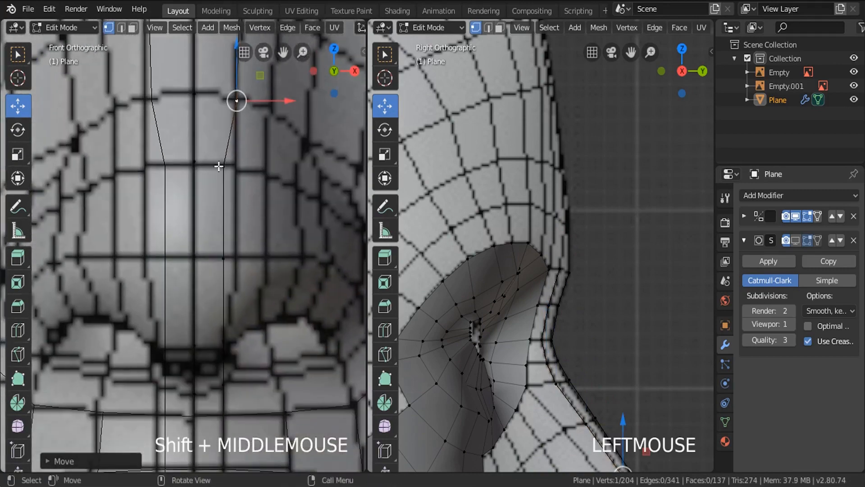
pyautogui.click(224, 166)
pyautogui.moveTo(246, 169); pyautogui.dragTo(258, 186)
pyautogui.click(217, 257)
pyautogui.moveTo(257, 258); pyautogui.dragTo(269, 259)
pyautogui.keyDown('shift'); pyautogui.moveTo(264, 291); pyautogui.dragTo(257, 195, button='middle'); pyautogui.keyUp('shift')
pyautogui.click(216, 236)
pyautogui.moveTo(249, 246); pyautogui.dragTo(252, 246)
# Deselect all vertices and show the face from a perspective angle in solid shading
pyautogui.scroll(-5, 253, 246)
pyautogui.press('a')
pyautogui.keyDown('shift'); pyautogui.moveTo(253, 234); pyautogui.dragTo(209, 222, button='middle'); pyautogui.keyUp('shift')
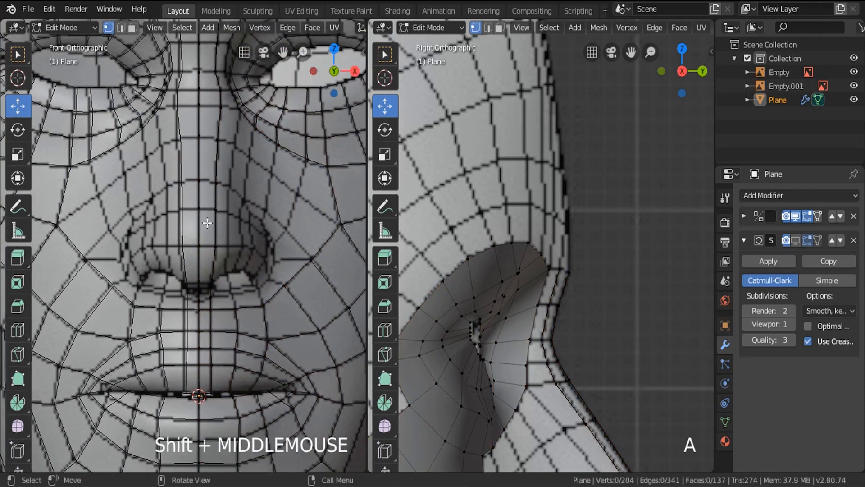
pyautogui.scroll(-3, 523, 131)
pyautogui.keyDown('shift'); pyautogui.moveTo(523, 130); pyautogui.dragTo(438, 40, button='middle'); pyautogui.keyUp('shift')
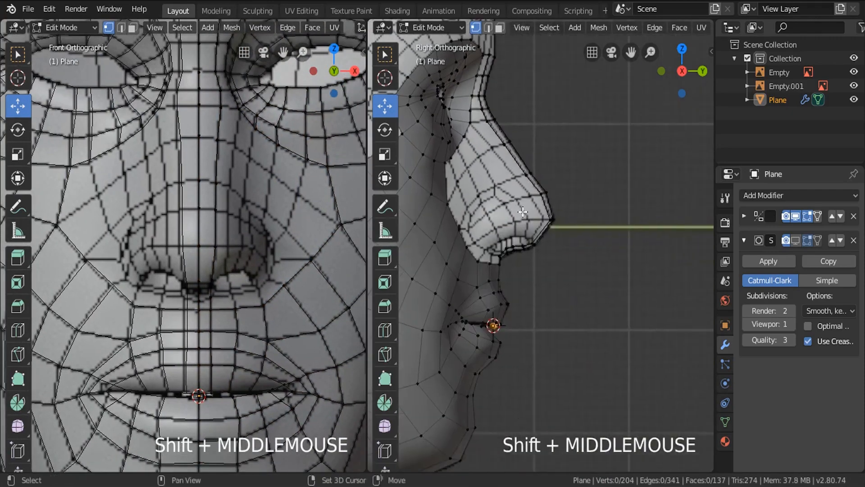
pyautogui.moveTo(237, 54)
pyautogui.keyDown('shift'); pyautogui.mouseDown(button='middle')
pyautogui.moveTo(237, 166)
pyautogui.moveTo(253, 199)
pyautogui.moveTo(239, 207)
pyautogui.mouseUp(button='middle'); pyautogui.keyUp('shift')
pyautogui.moveTo(274, 164)
pyautogui.mouseDown(button='middle')
pyautogui.moveTo(222, 236)
pyautogui.moveTo(145, 197)
pyautogui.mouseUp(button='middle')
pyautogui.press('z')
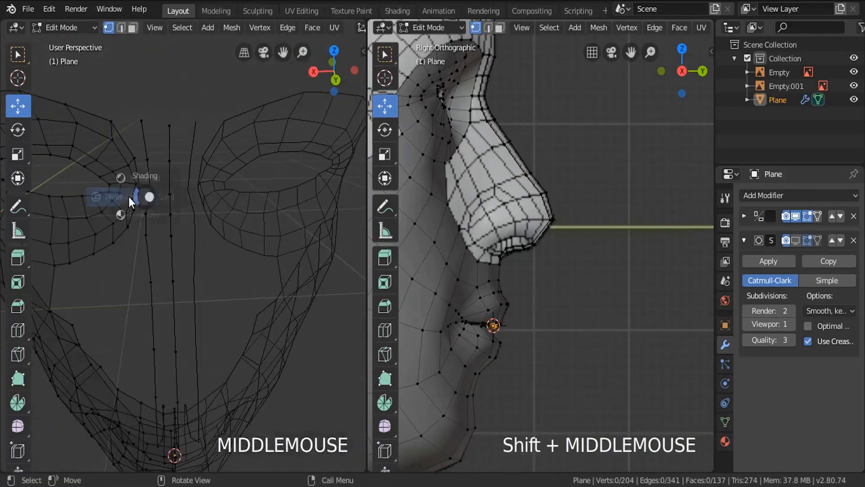
pyautogui.click(240, 201)
pyautogui.scroll(-2, 228, 155)
pyautogui.moveTo(228, 154); pyautogui.dragTo(153, 67, button='middle')
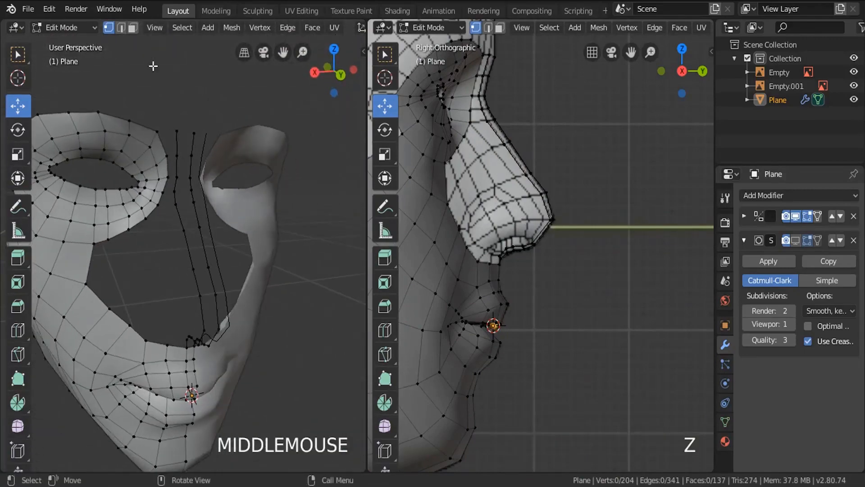
# In edge select mode, select the full centre nose profile line and the second line beside it
pyautogui.click(121, 28)
pyautogui.keyDown('alt'); pyautogui.click(189, 153); pyautogui.keyUp('alt')
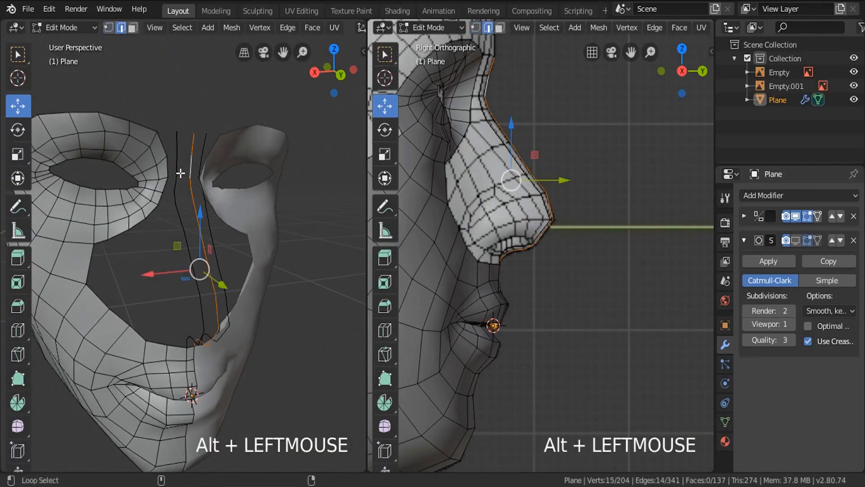
pyautogui.keyDown('alt'); pyautogui.keyDown('shift'); pyautogui.click(174, 163); pyautogui.keyUp('shift'); pyautogui.keyUp('alt')
pyautogui.moveTo(180, 279); pyautogui.dragTo(179, 315, button='middle')
pyautogui.scroll(3, 180, 323)
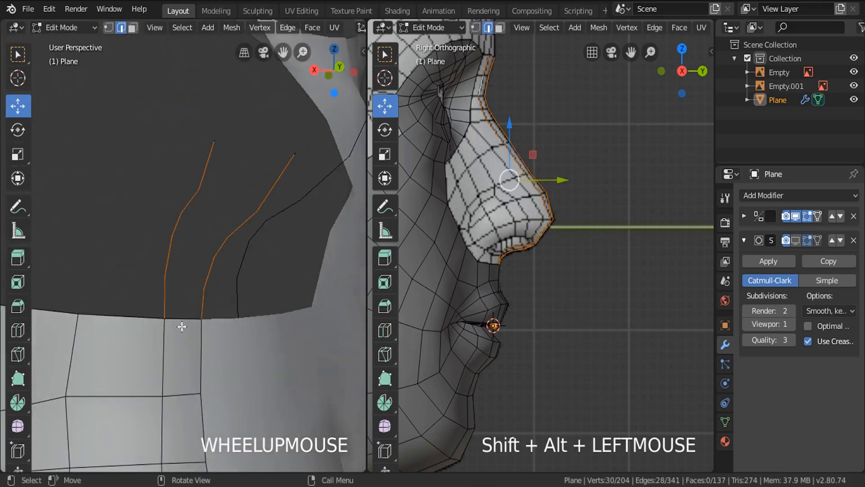
# Add the short edge joining the two lines' bases above the lip to the selection and try Bridge Edge Loops
pyautogui.scroll(-1, 180, 325)
pyautogui.scroll(-2, 180, 325)
pyautogui.keyDown('shift'); pyautogui.click(179, 314); pyautogui.keyUp('shift')
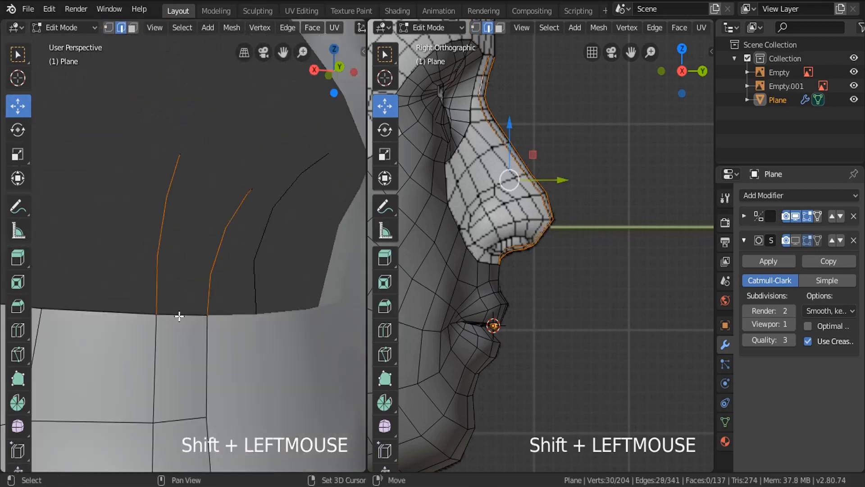
pyautogui.scroll(-2, 179, 316)
pyautogui.moveTo(179, 313); pyautogui.dragTo(180, 338, button='middle')
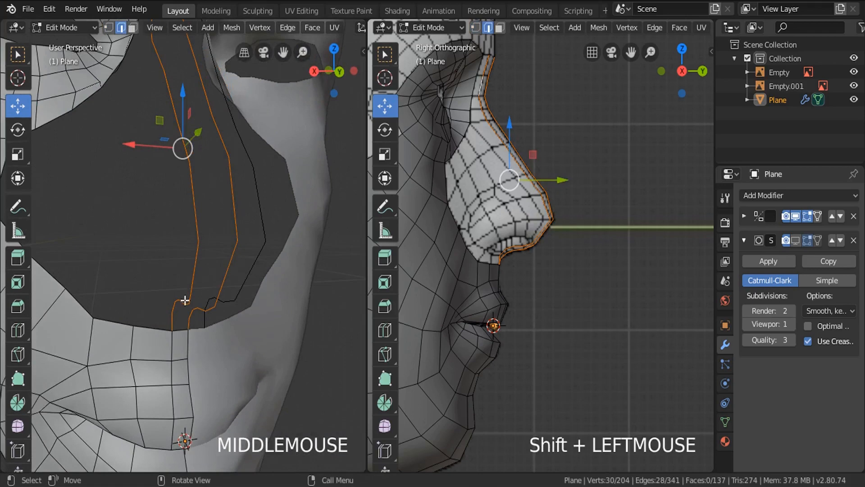
pyautogui.scroll(1, 177, 327)
pyautogui.keyDown('shift'); pyautogui.click(183, 338); pyautogui.keyUp('shift')
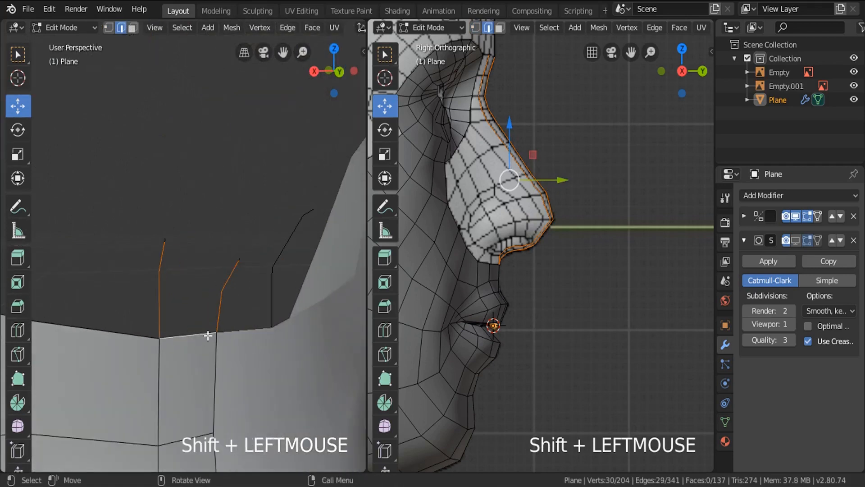
pyautogui.scroll(-1, 207, 334)
pyautogui.hotkey('ctrl', 'e')
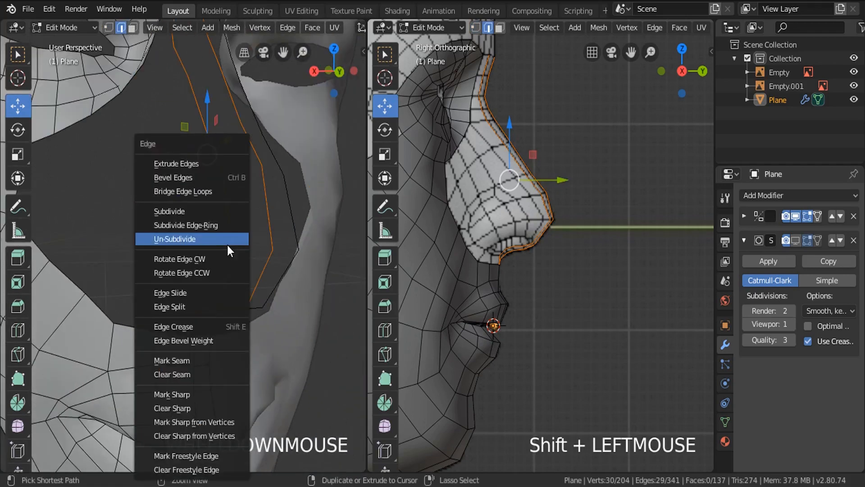
pyautogui.click(177, 189)
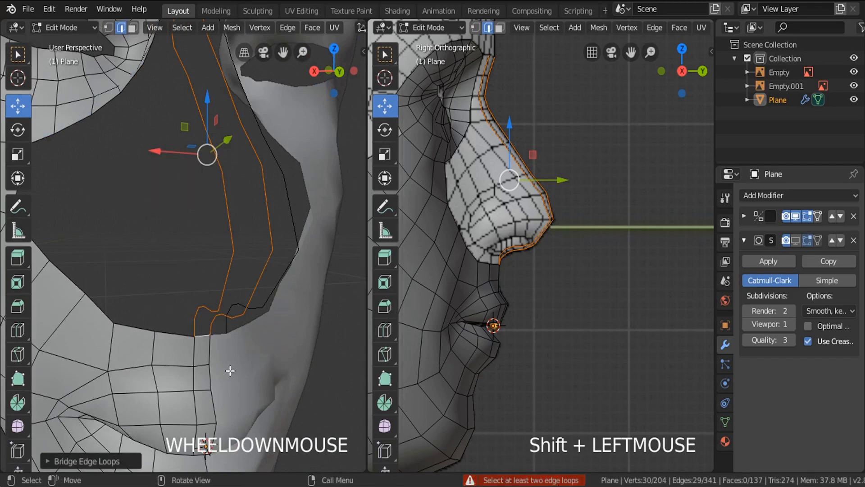
# Remove the short base edge from the selection and bridge the two nose lines with Bridge Edge Loops
pyautogui.scroll(1, 212, 360)
pyautogui.keyDown('shift'); pyautogui.click(185, 301); pyautogui.keyUp('shift')
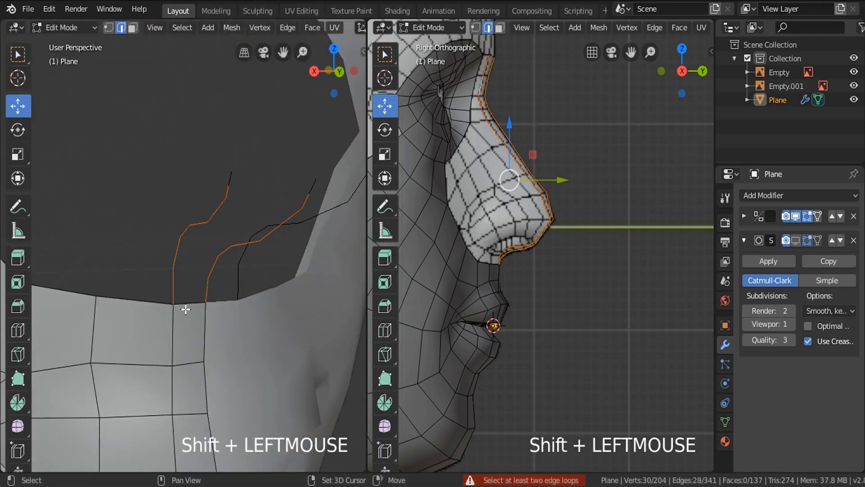
pyautogui.scroll(-1, 186, 311)
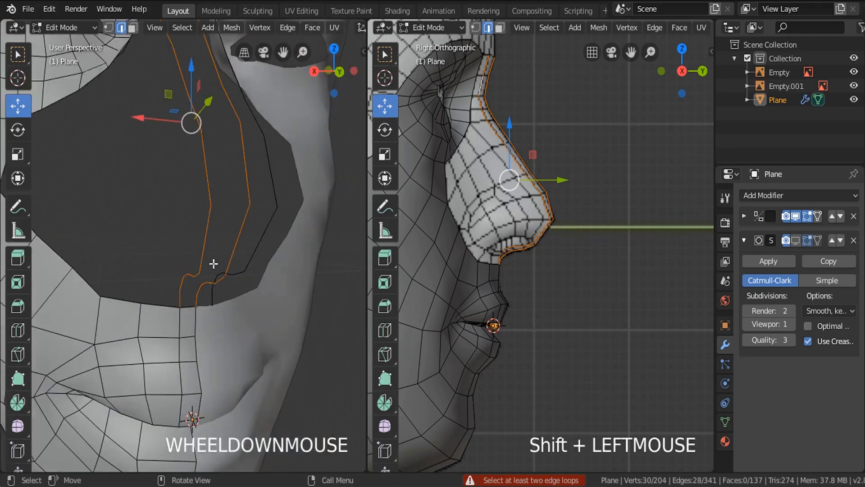
pyautogui.hotkey('ctrl', 'e')
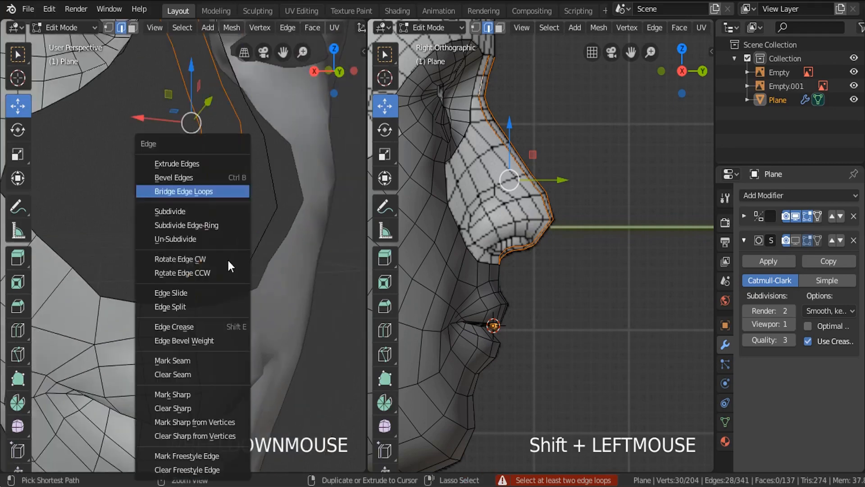
pyautogui.click(180, 191)
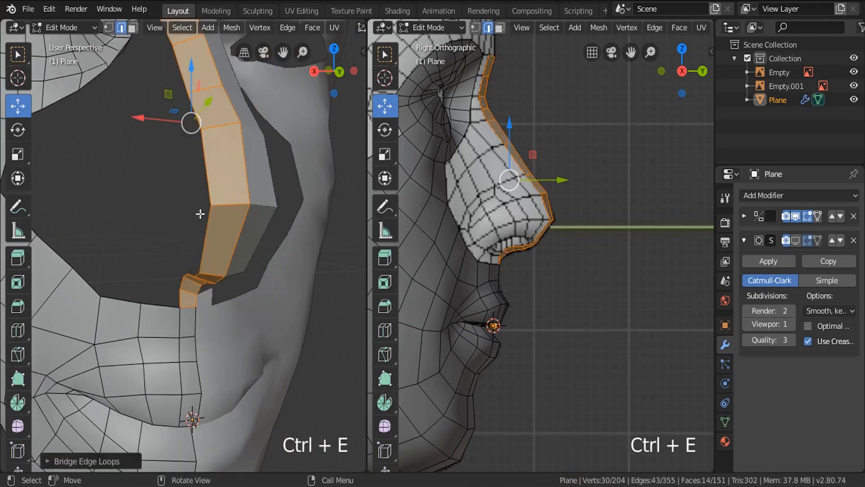
pyautogui.moveTo(200, 208); pyautogui.dragTo(223, 277, button='middle')
pyautogui.press('Tab')
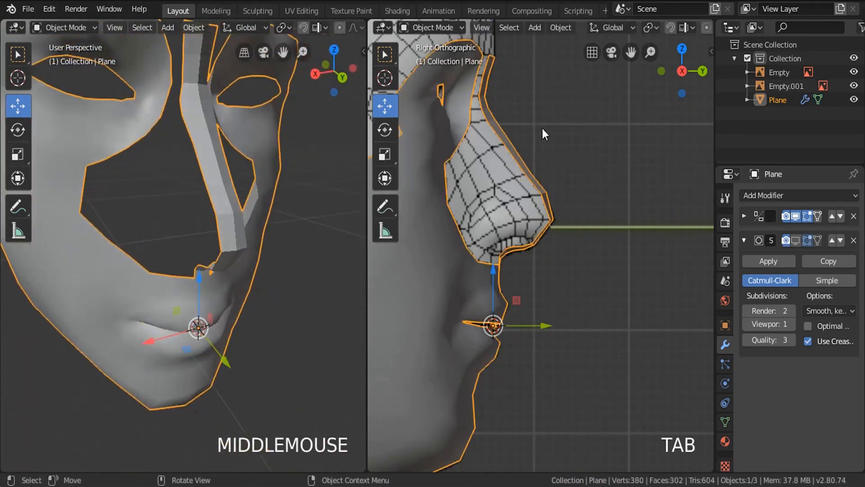
pyautogui.scroll(4, 542, 128)
pyautogui.press('Tab')
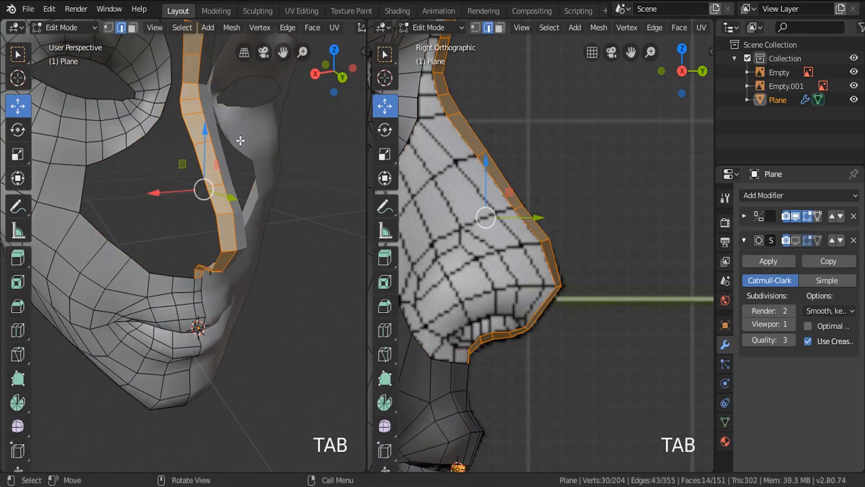
# In vertex select mode, extrude the second line's vertex under the nose tip outward to the nostril rim on the front reference
pyautogui.press('KP_1')
pyautogui.press('z')
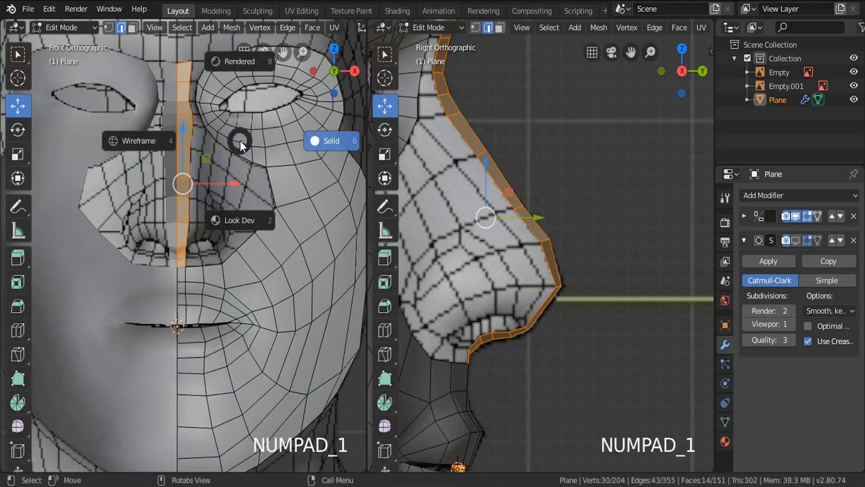
pyautogui.scroll(4, 172, 151)
pyautogui.keyDown('shift'); pyautogui.moveTo(172, 151); pyautogui.dragTo(122, 92, button='middle'); pyautogui.keyUp('shift')
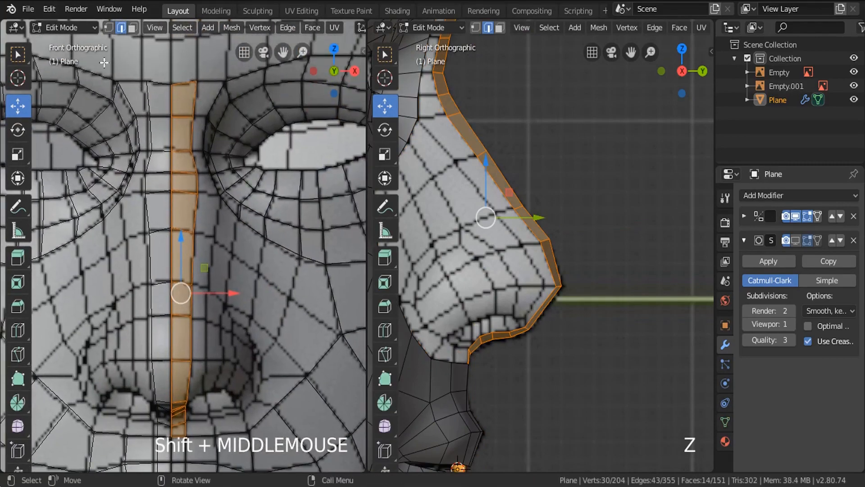
pyautogui.click(108, 28)
pyautogui.scroll(3, 208, 210)
pyautogui.keyDown('shift'); pyautogui.moveTo(208, 210); pyautogui.dragTo(197, 121, button='middle'); pyautogui.keyUp('shift')
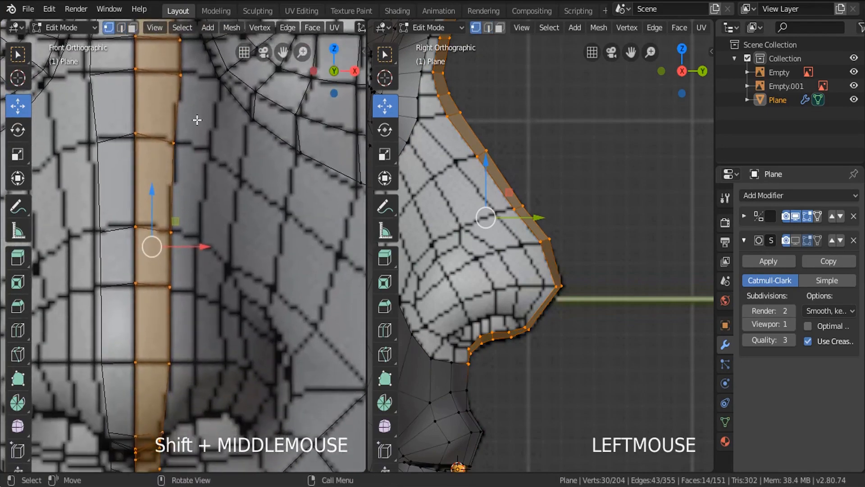
pyautogui.scroll(-3, 197, 121)
pyautogui.scroll(5, 189, 301)
pyautogui.click(174, 294)
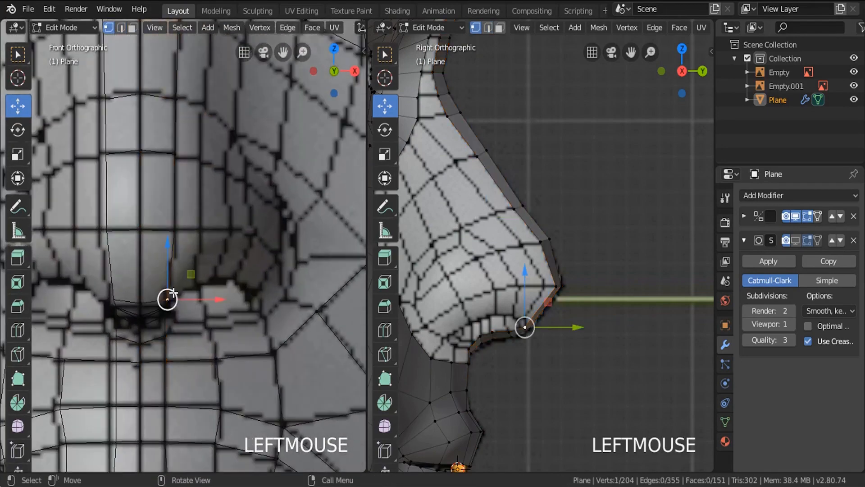
pyautogui.scroll(2, 189, 314)
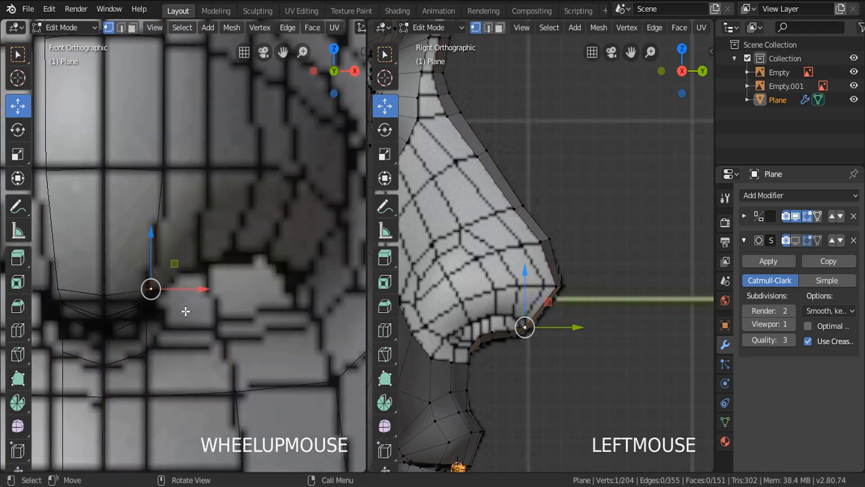
pyautogui.press('e')
pyautogui.click(235, 285)
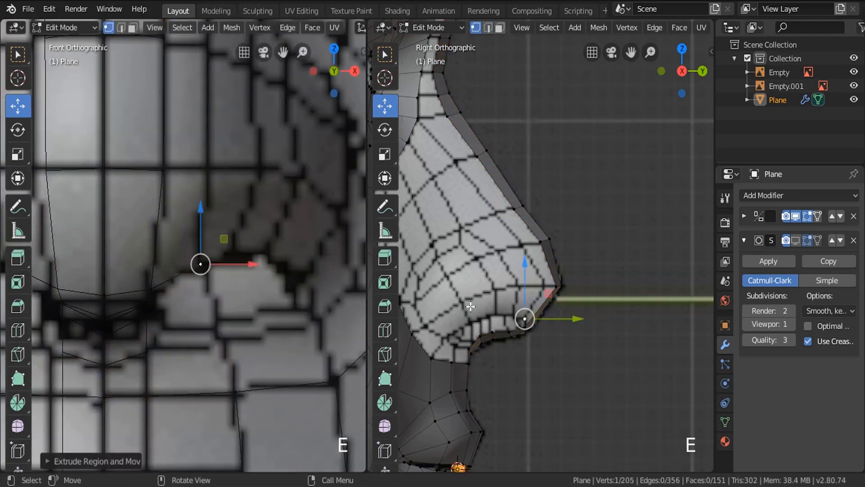
# Extrude the new vertex four times in the side view, around the nose tip and up the bridge along the reference's topology
pyautogui.scroll(4, 519, 322)
pyautogui.press('e')
pyautogui.click(581, 274)
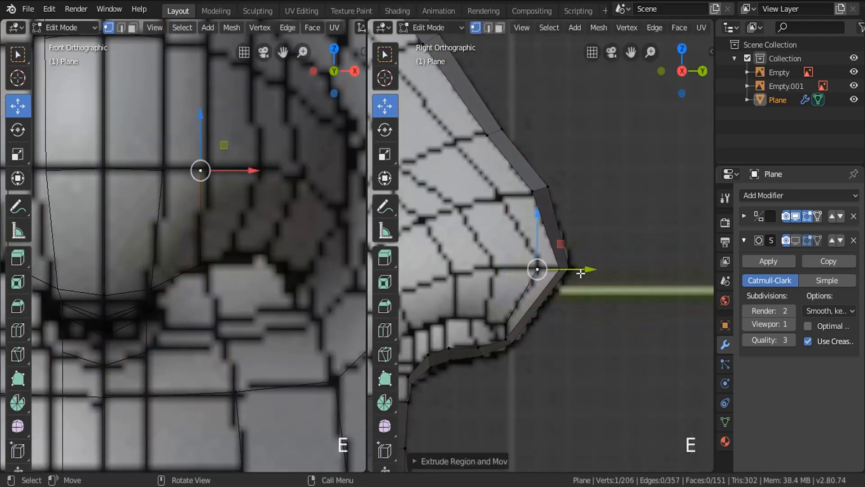
pyautogui.press('e')
pyautogui.click(543, 200)
pyautogui.keyDown('shift'); pyautogui.moveTo(544, 237); pyautogui.dragTo(600, 342, button='middle'); pyautogui.keyUp('shift')
pyautogui.press('e')
pyautogui.click(543, 266)
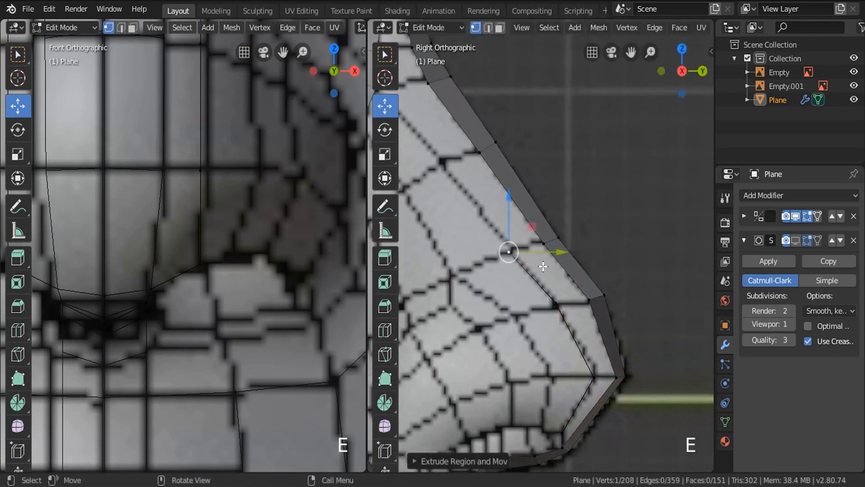
pyautogui.press('e')
pyautogui.click(474, 173)
pyautogui.keyDown('shift'); pyautogui.moveTo(475, 179); pyautogui.dragTo(587, 329, button='middle'); pyautogui.keyUp('shift')
pyautogui.press('e')
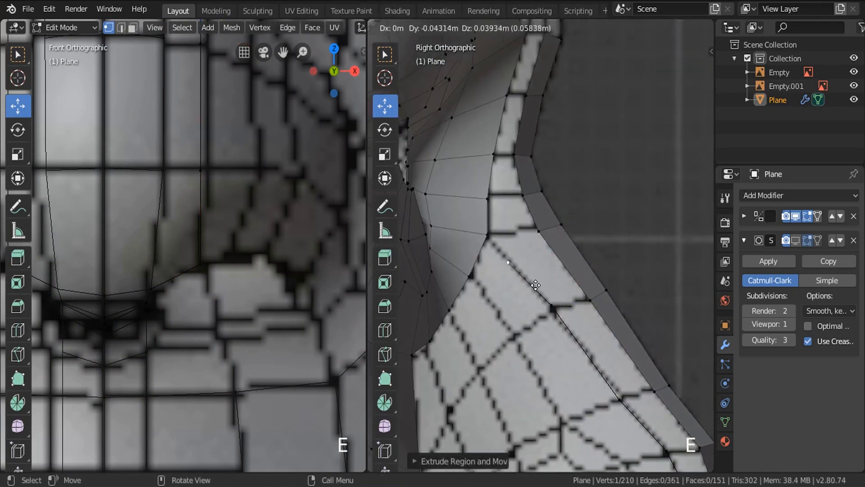
pyautogui.rightClick(547, 297)
pyautogui.hotkey('ctrl', 'z')
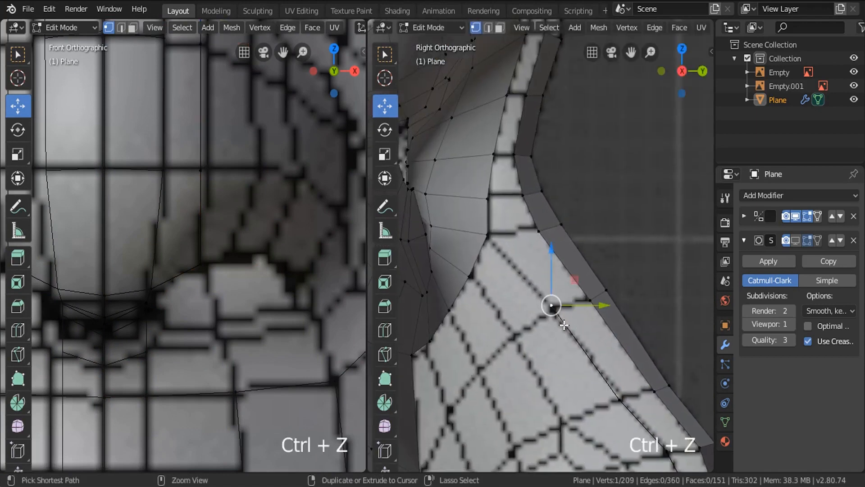
# Join the third line's top vertex to the nearby eye-area corner vertex with an edge
pyautogui.click(488, 234)
pyautogui.keyDown('shift'); pyautogui.click(542, 299); pyautogui.keyUp('shift')
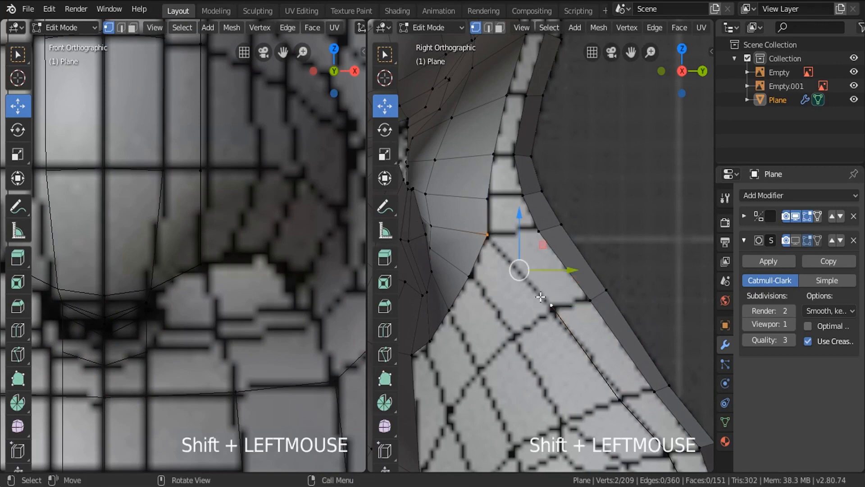
pyautogui.press('f')
# Move the third line's two uppermost extruded vertices outward along X to match the front reference
pyautogui.scroll(-2, 293, 248)
pyautogui.keyDown('shift'); pyautogui.moveTo(293, 248); pyautogui.dragTo(252, 234, button='middle'); pyautogui.keyUp('shift')
pyautogui.scroll(3, 248, 238)
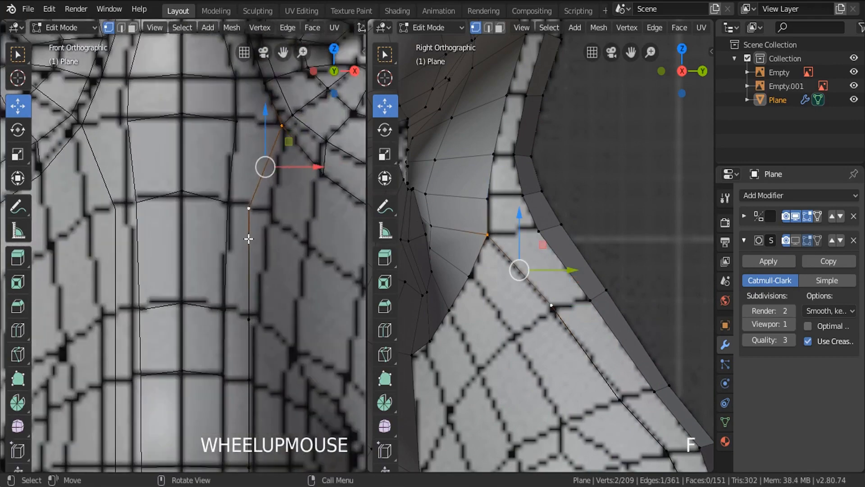
pyautogui.click(250, 212)
pyautogui.moveTo(288, 209); pyautogui.dragTo(310, 209)
pyautogui.click(250, 317)
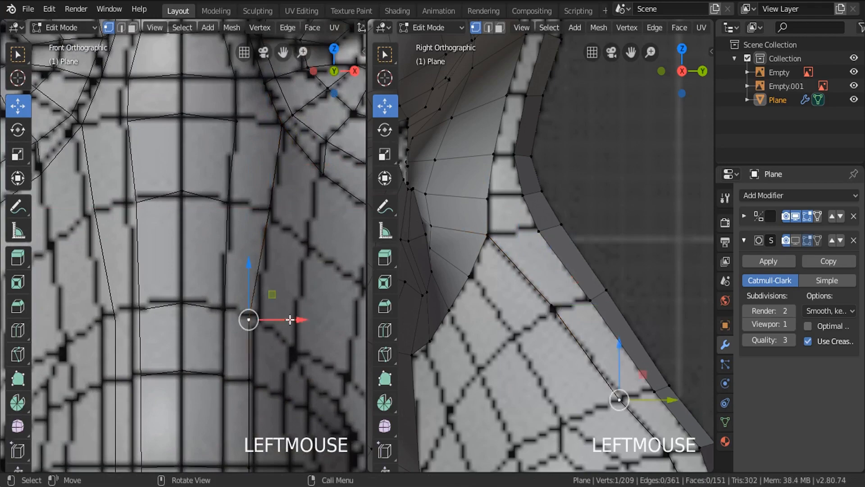
pyautogui.moveTo(290, 319); pyautogui.dragTo(298, 326)
# Shift the third line's two vertices nearer the nose tip slightly outward in X to follow the front reference
pyautogui.keyDown('shift'); pyautogui.moveTo(272, 340); pyautogui.dragTo(249, 156, button='middle'); pyautogui.keyUp('shift')
pyautogui.click(234, 192)
pyautogui.moveTo(263, 202); pyautogui.dragTo(269, 203)
pyautogui.click(238, 283)
pyautogui.moveTo(260, 284); pyautogui.dragTo(264, 284)
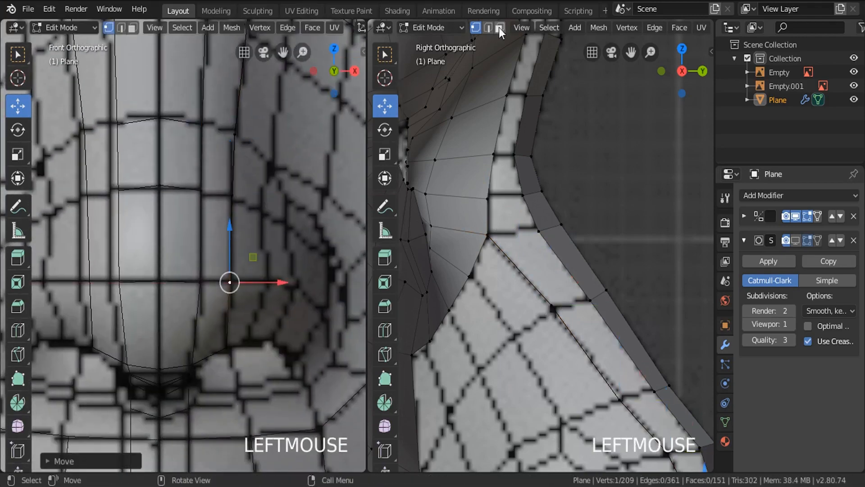
# In edge select mode, fill the two upper faces between the second and third lines along the nose bridge
pyautogui.click(488, 28)
pyautogui.click(549, 242)
pyautogui.press('f')
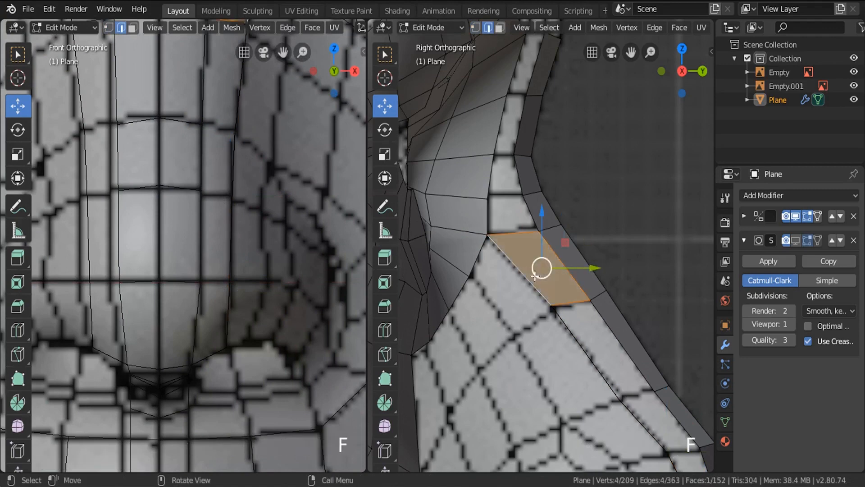
pyautogui.keyDown('shift'); pyautogui.moveTo(549, 243); pyautogui.dragTo(479, 126, button='middle'); pyautogui.keyUp('shift')
pyautogui.click(501, 222)
pyautogui.keyDown('shift'); pyautogui.click(548, 225); pyautogui.keyUp('shift')
pyautogui.press('f')
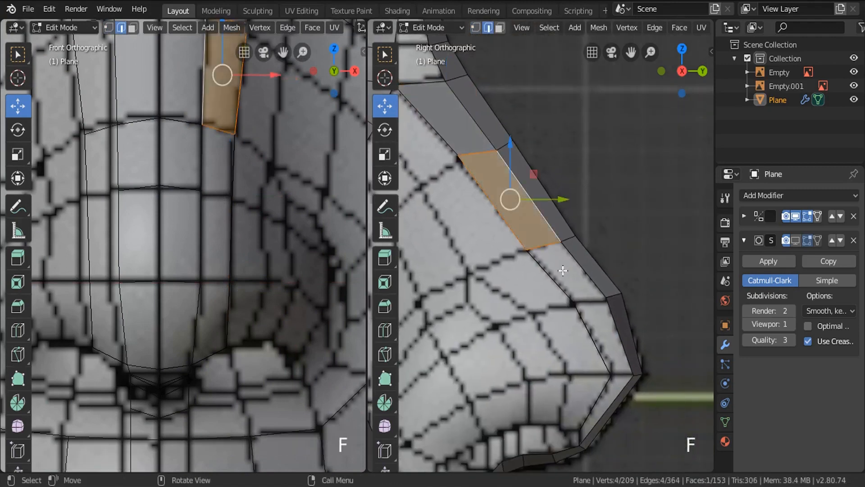
# Fill the next two faces between the second and third lines, continuing down to the nose tip
pyautogui.click(553, 276)
pyautogui.keyDown('shift'); pyautogui.click(582, 273); pyautogui.keyUp('shift')
pyautogui.keyDown('shift'); pyautogui.click(586, 264); pyautogui.keyUp('shift')
pyautogui.press('f')
pyautogui.click(624, 336)
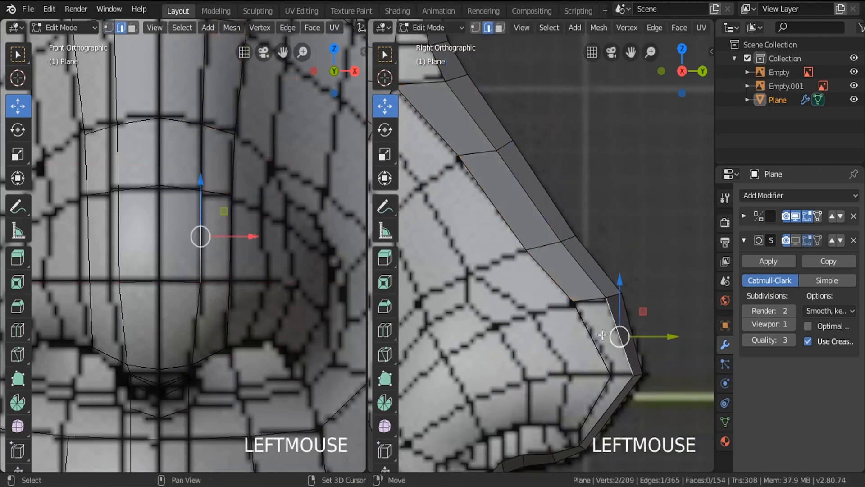
pyautogui.keyDown('shift'); pyautogui.click(606, 365); pyautogui.keyUp('shift')
pyautogui.press('f')
# Fill the last face between the two lines just beneath the nose tip and clear the selection
pyautogui.click(598, 395)
pyautogui.keyDown('shift'); pyautogui.click(614, 407); pyautogui.keyUp('shift')
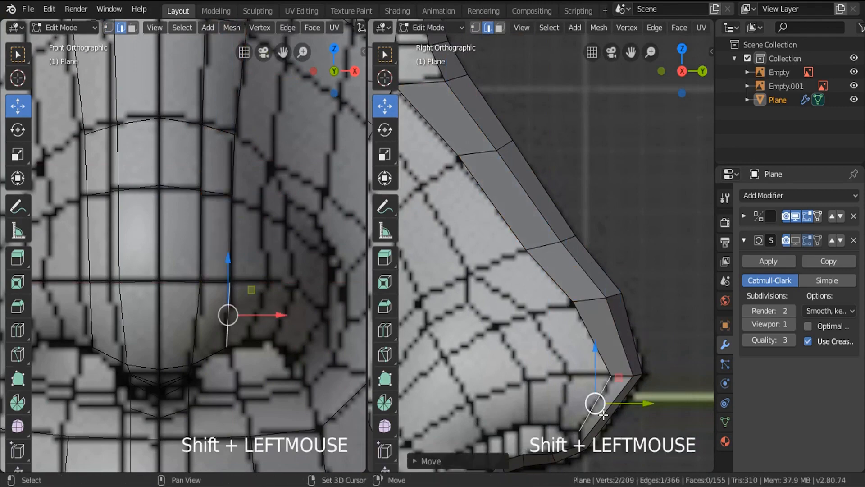
pyautogui.keyDown('shift'); pyautogui.click(590, 430); pyautogui.keyUp('shift')
pyautogui.press('f')
pyautogui.scroll(-3, 628, 254)
pyautogui.press('a')
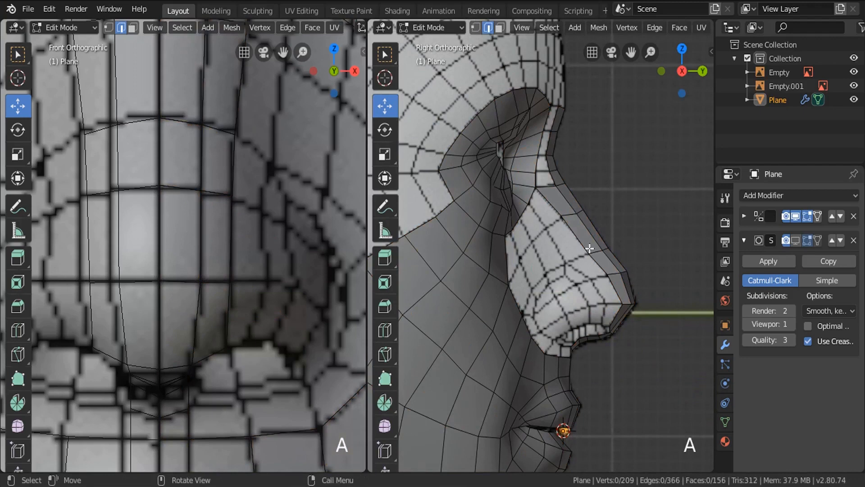
pyautogui.scroll(4, 589, 241)
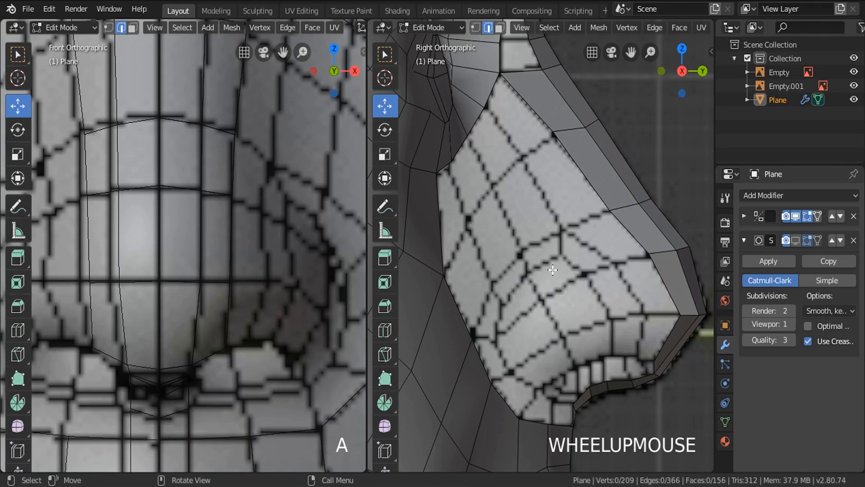
pyautogui.scroll(-4, 361, 283)
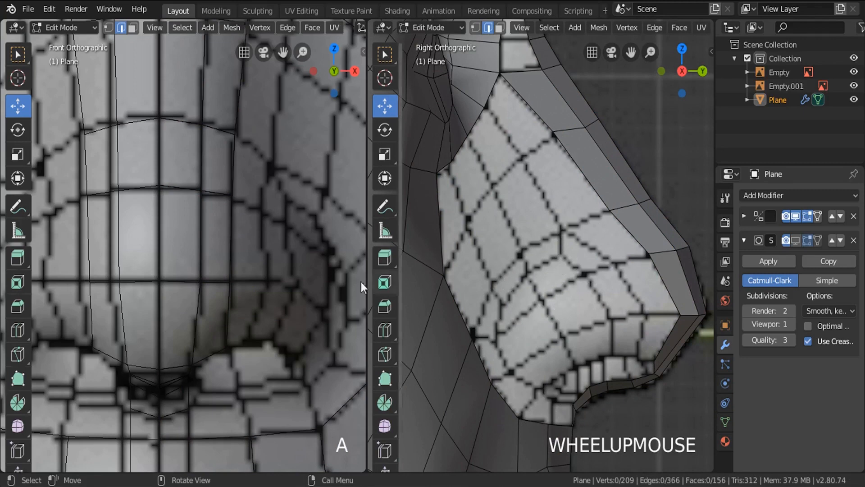
pyautogui.keyDown('shift'); pyautogui.moveTo(319, 305); pyautogui.dragTo(197, 254, button='middle'); pyautogui.keyUp('shift')
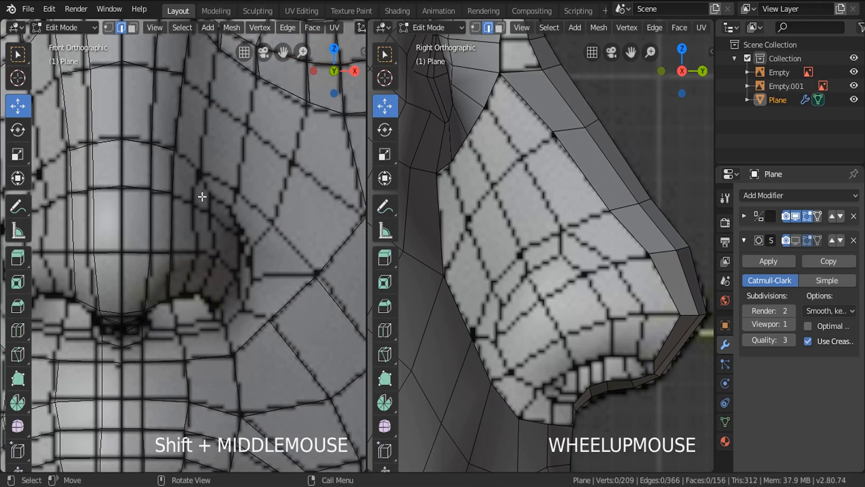
# In vertex select mode, extrude the nose-side vertex below the inner eye corner to start a fourth line, aligning both vertices in X
pyautogui.scroll(-3, 568, 326)
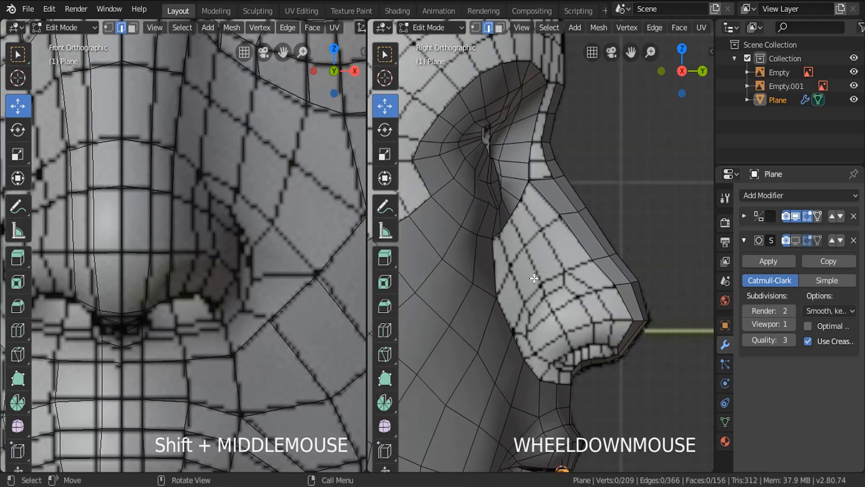
pyautogui.click(476, 27)
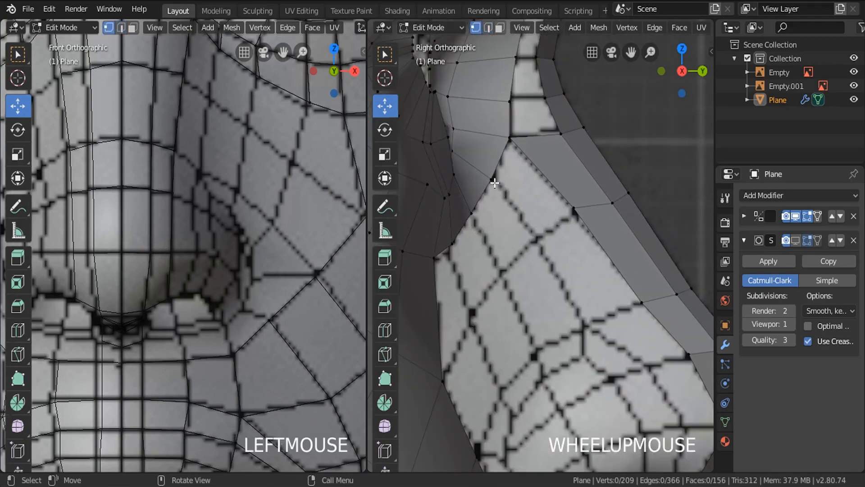
pyautogui.click(494, 183)
pyautogui.scroll(-2, 495, 183)
pyautogui.keyDown('shift'); pyautogui.moveTo(243, 194); pyautogui.dragTo(197, 211, button='middle'); pyautogui.keyUp('shift')
pyautogui.scroll(2, 196, 211)
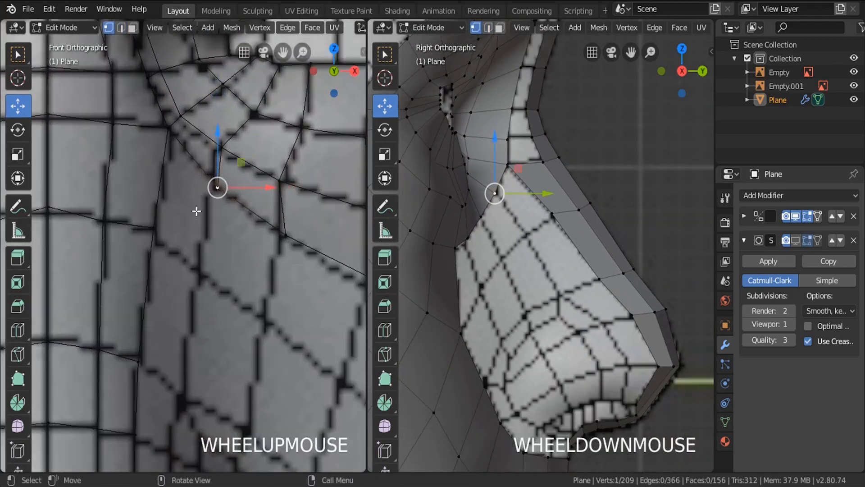
pyautogui.press('e')
pyautogui.click(217, 277)
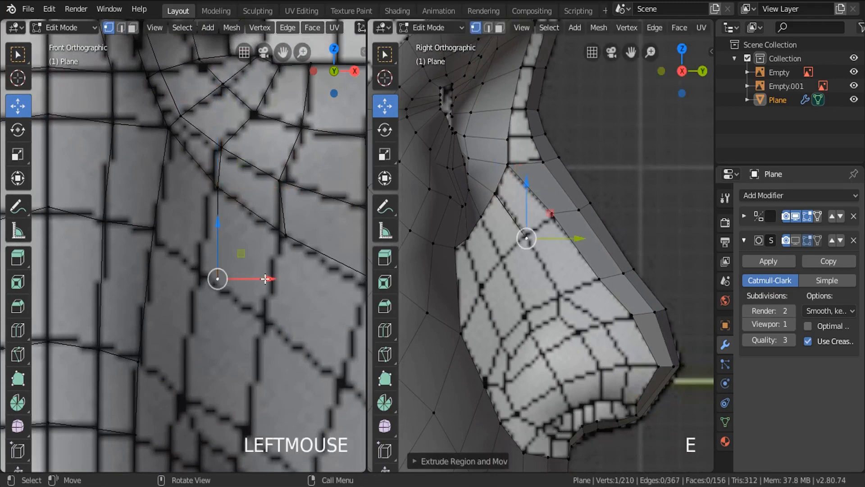
pyautogui.moveTo(265, 279); pyautogui.dragTo(247, 278)
pyautogui.click(216, 188)
pyautogui.moveTo(254, 193); pyautogui.dragTo(248, 193)
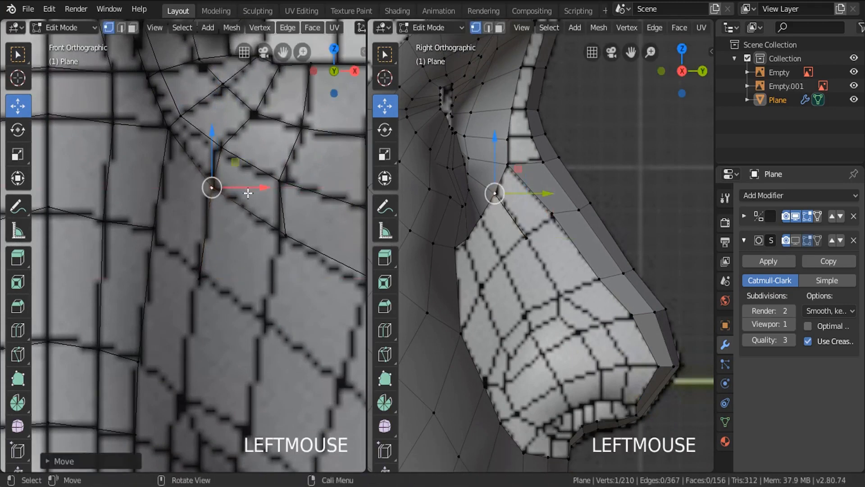
# Extrude the fourth line's end vertex down the side of the nose and shift it forward in Y to the side reference
pyautogui.moveTo(248, 193)
pyautogui.keyDown('shift'); pyautogui.mouseDown(button='middle')
pyautogui.moveTo(272, 187)
pyautogui.moveTo(261, 193)
pyautogui.mouseUp(button='middle'); pyautogui.keyUp('shift')
pyautogui.click(261, 193)
pyautogui.press('e')
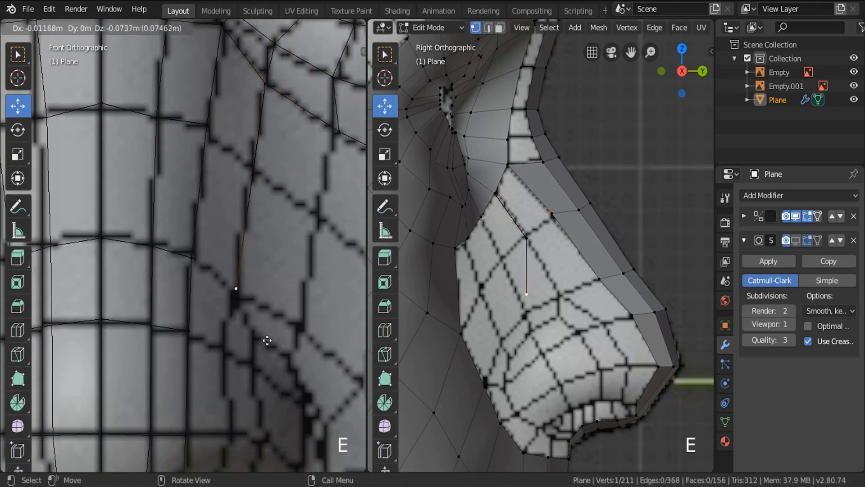
pyautogui.click(267, 340)
pyautogui.keyDown('shift'); pyautogui.moveTo(267, 340); pyautogui.dragTo(220, 227, button='middle'); pyautogui.keyUp('shift')
pyautogui.moveTo(573, 295); pyautogui.dragTo(607, 294)
# Extrude the fourth line to the upper side of the nose tip and move the new vertex slightly inward in X
pyautogui.keyDown('shift'); pyautogui.moveTo(596, 330); pyautogui.dragTo(537, 235, button='middle'); pyautogui.keyUp('shift')
pyautogui.press('e')
pyautogui.click(578, 261)
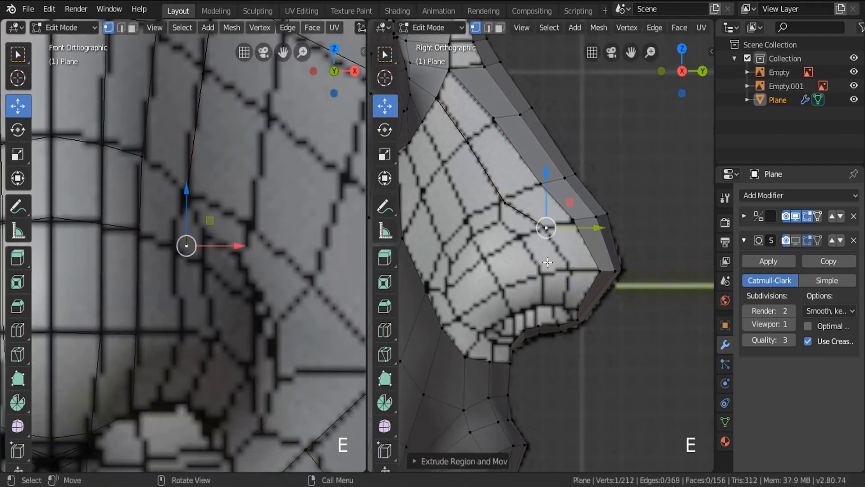
pyautogui.moveTo(232, 246); pyautogui.dragTo(212, 249)
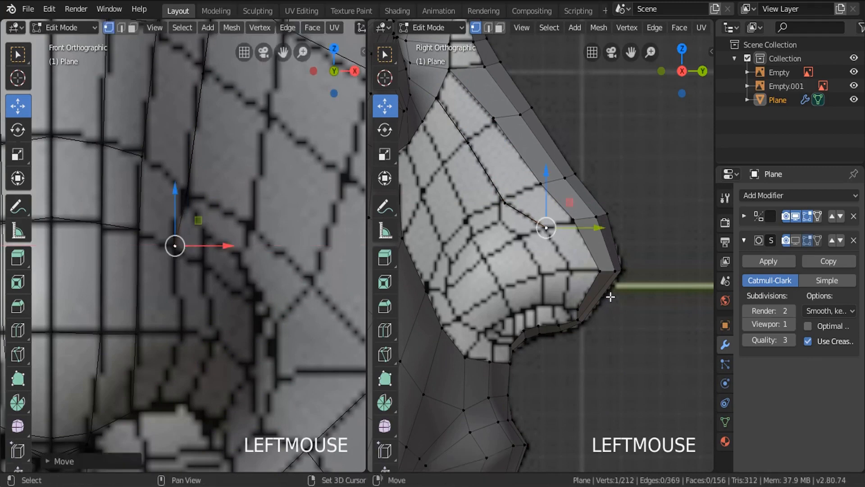
# Extrude the fourth line to nose-tip height and on to the nostril rim, adjusting each new vertex in X to the front reference
pyautogui.keyDown('shift'); pyautogui.moveTo(589, 288); pyautogui.dragTo(558, 233, button='middle'); pyautogui.keyUp('shift')
pyautogui.scroll(3, 558, 233)
pyautogui.press('e')
pyautogui.click(598, 300)
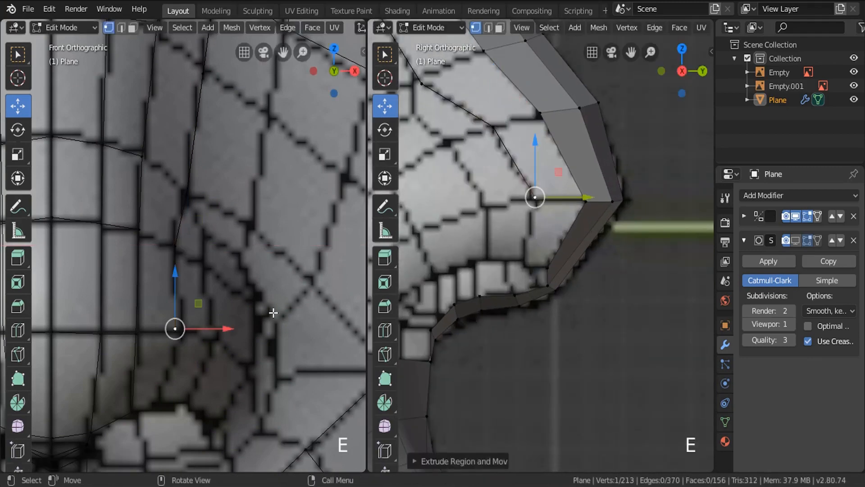
pyautogui.moveTo(228, 324); pyautogui.dragTo(239, 325)
pyautogui.press('e')
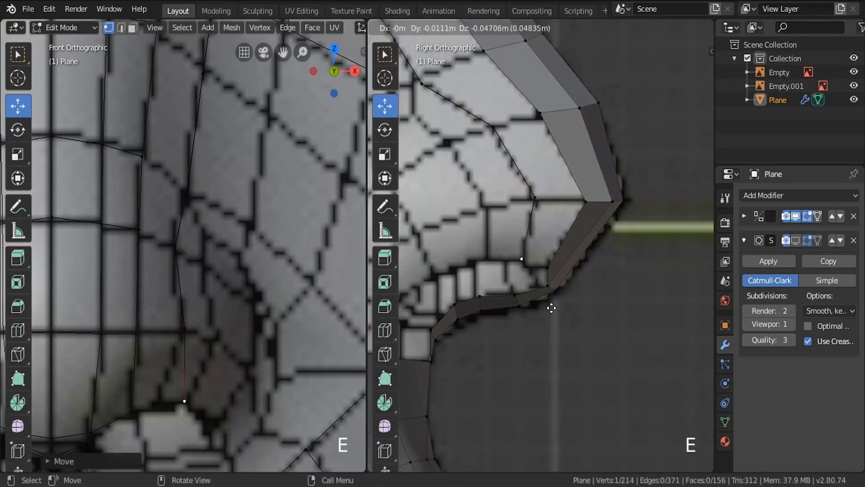
pyautogui.click(551, 308)
pyautogui.moveTo(222, 403); pyautogui.dragTo(197, 410)
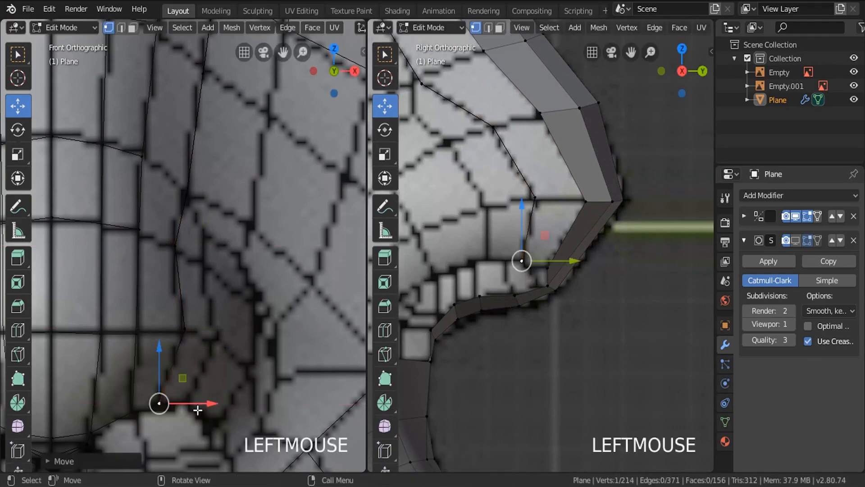
# In edge select mode, fill the two lowest faces between the third and fourth lines around the nose tip
pyautogui.click(490, 28)
pyautogui.scroll(2, 512, 224)
pyautogui.click(537, 229)
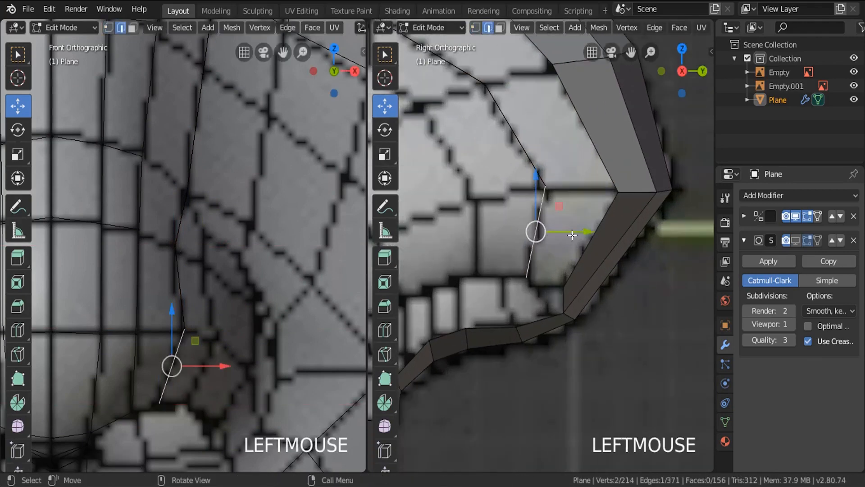
pyautogui.keyDown('shift'); pyautogui.click(602, 211); pyautogui.keyUp('shift')
pyautogui.click(516, 133)
pyautogui.keyDown('shift'); pyautogui.click(586, 129); pyautogui.keyUp('shift')
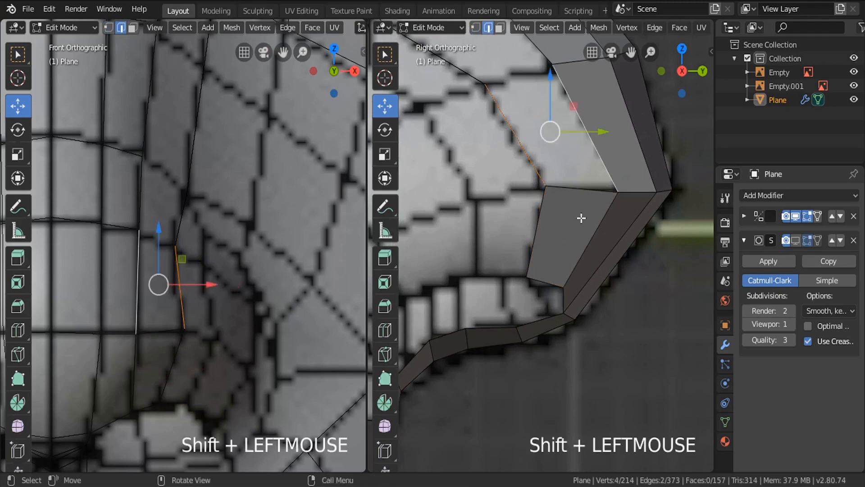
pyautogui.press('f')
# Fill the next two faces between the third and fourth lines, continuing up the side of the nose
pyautogui.scroll(-2, 518, 180)
pyautogui.keyDown('shift'); pyautogui.moveTo(502, 148); pyautogui.dragTo(523, 230, button='middle'); pyautogui.keyUp('shift')
pyautogui.click(522, 231)
pyautogui.keyDown('shift'); pyautogui.click(560, 200); pyautogui.keyUp('shift')
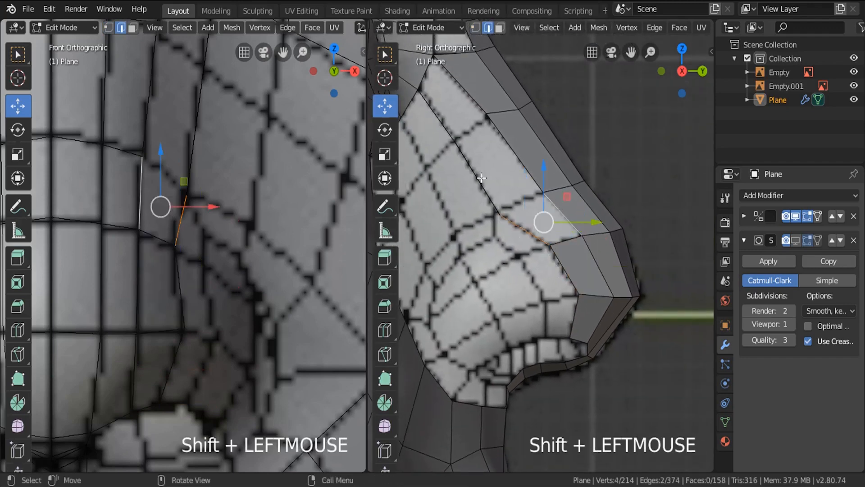
pyautogui.click(477, 176)
pyautogui.keyDown('shift'); pyautogui.click(509, 132); pyautogui.keyUp('shift')
pyautogui.press('f')
# Fill the uppermost face between the third and fourth lines and clear the selection
pyautogui.click(463, 86)
pyautogui.keyDown('shift'); pyautogui.click(439, 116); pyautogui.keyUp('shift')
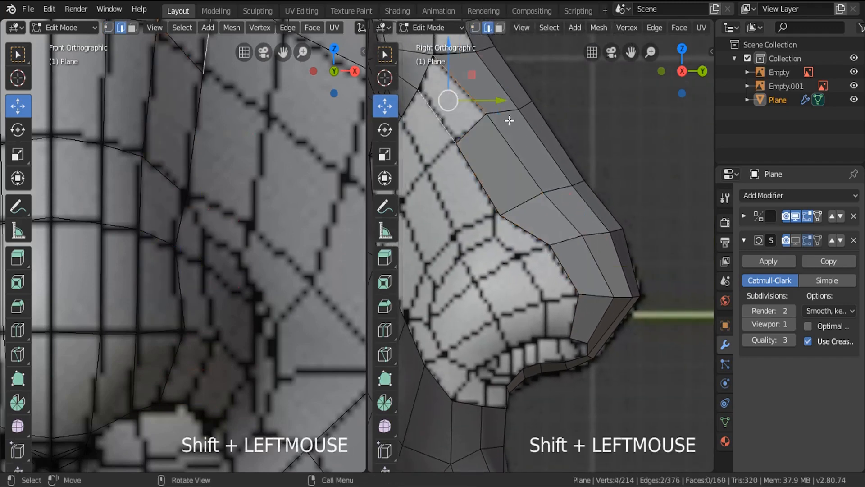
pyautogui.press('f')
pyautogui.scroll(-4, 551, 121)
pyautogui.press('a')
# Fill the two lower gaps between the nose bridge strip and the eye-side faces
pyautogui.scroll(4, 528, 117)
pyautogui.click(478, 190)
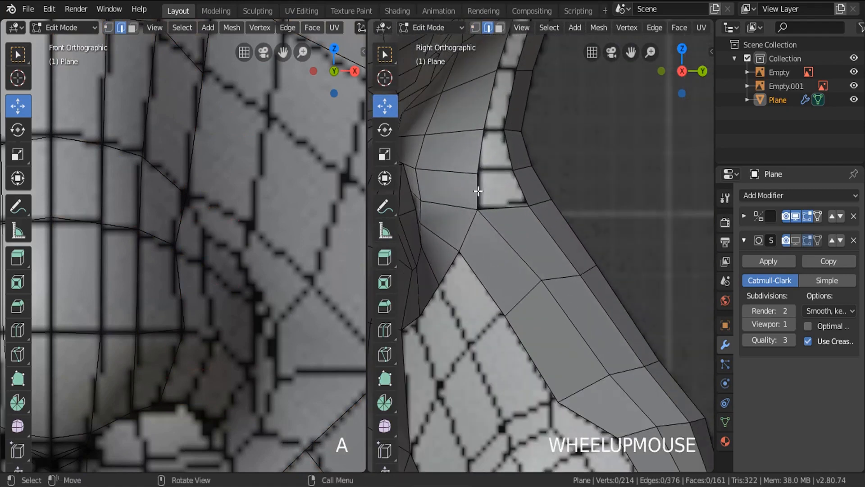
pyautogui.keyDown('shift'); pyautogui.click(520, 178); pyautogui.keyUp('shift')
pyautogui.press('f')
pyautogui.click(481, 146)
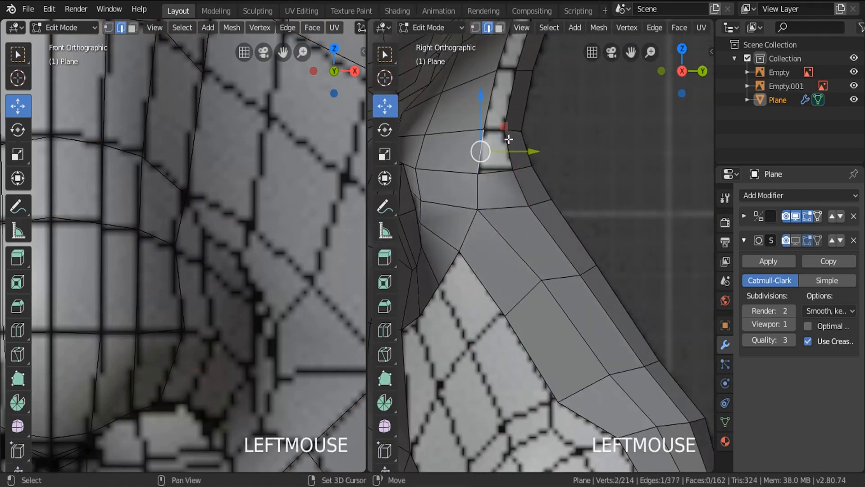
pyautogui.keyDown('shift'); pyautogui.click(508, 140); pyautogui.keyUp('shift')
pyautogui.press('f')
# Fill the two remaining upper gaps beside the nose bridge strip and clear the selection
pyautogui.keyDown('shift'); pyautogui.moveTo(508, 97); pyautogui.dragTo(501, 200, button='middle'); pyautogui.keyUp('shift')
pyautogui.scroll(2, 501, 200)
pyautogui.click(520, 139)
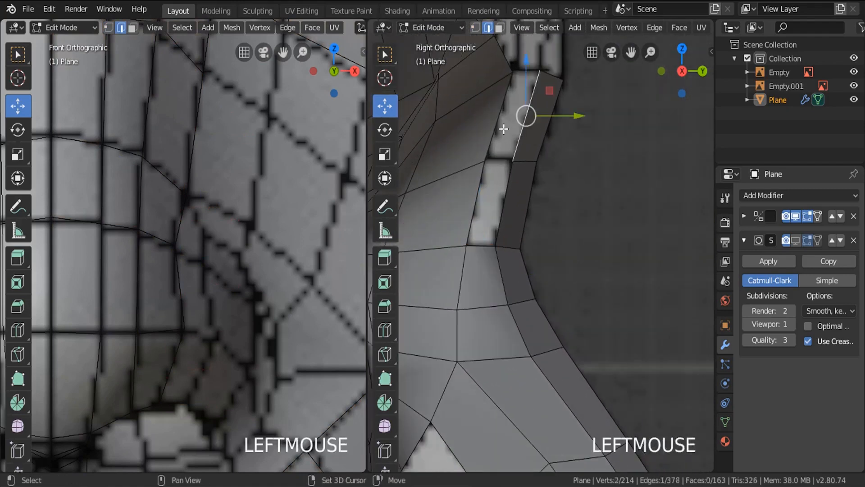
pyautogui.keyDown('shift'); pyautogui.click(498, 129); pyautogui.keyUp('shift')
pyautogui.press('f')
pyautogui.click(503, 194)
pyautogui.keyDown('shift'); pyautogui.click(476, 195); pyautogui.keyUp('shift')
pyautogui.press('f')
pyautogui.press('a')
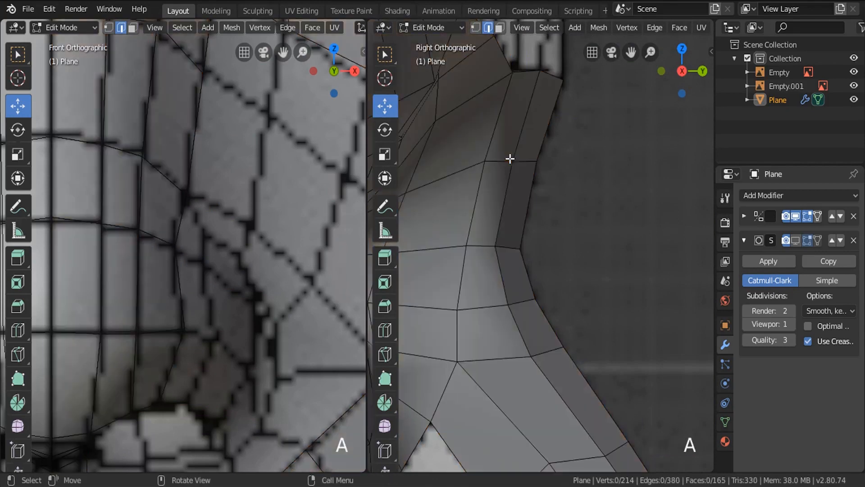
# In vertex select mode, extrude the cheek vertex beside the nose wing up along the crease and shift the new vertex inward in X
pyautogui.scroll(-4, 510, 155)
pyautogui.keyDown('shift'); pyautogui.moveTo(550, 255); pyautogui.dragTo(575, 168, button='middle'); pyautogui.keyUp('shift')
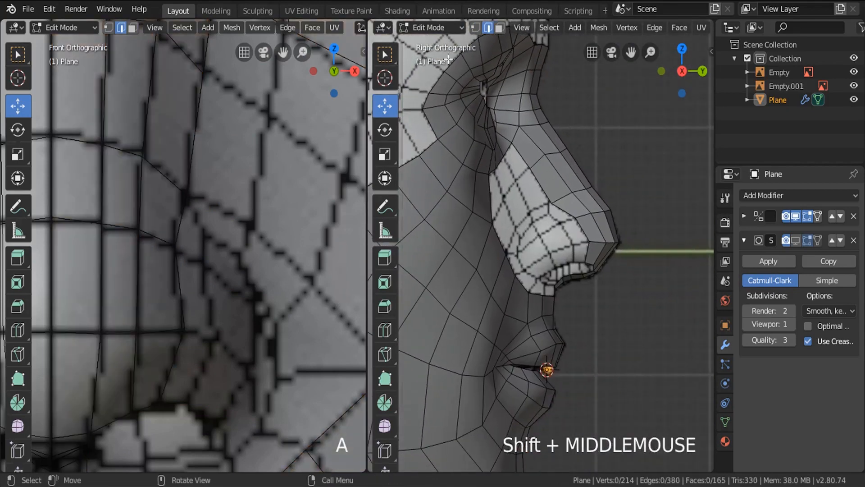
pyautogui.scroll(3, 538, 174)
pyautogui.click(475, 27)
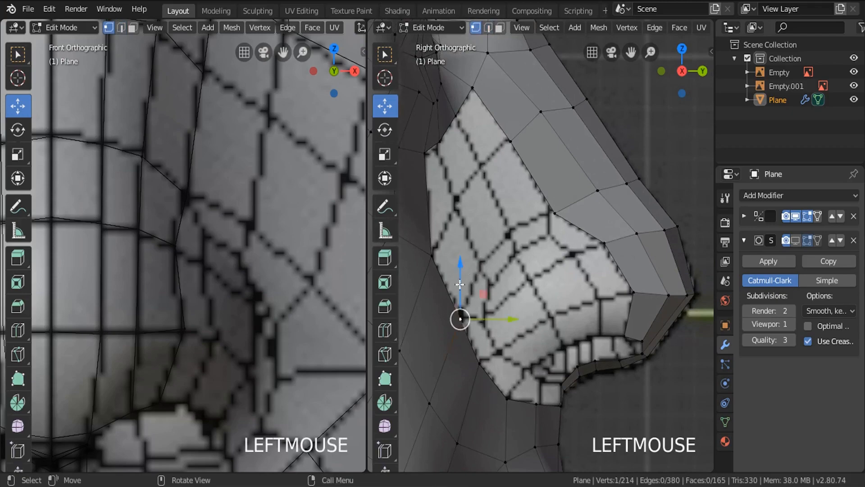
pyautogui.scroll(-3, 514, 275)
pyautogui.scroll(-4, 226, 274)
pyautogui.keyDown('shift'); pyautogui.moveTo(225, 274); pyautogui.dragTo(160, 287, button='middle'); pyautogui.keyUp('shift')
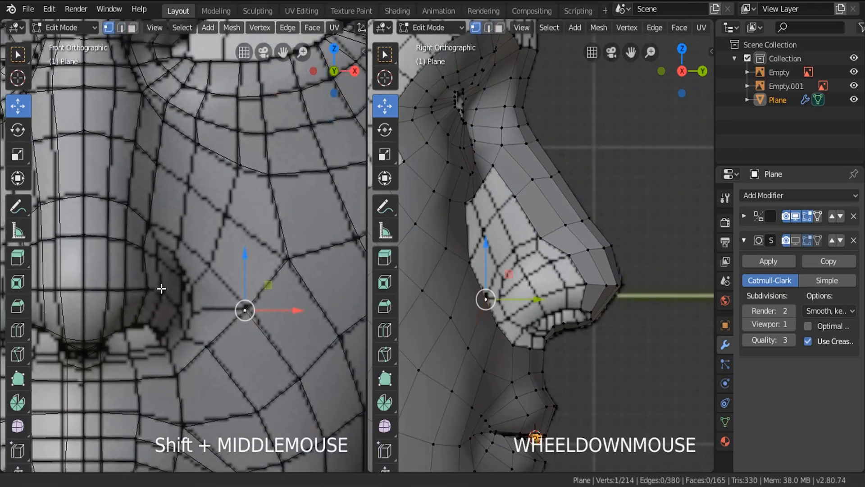
pyautogui.scroll(2, 229, 305)
pyautogui.scroll(1, 542, 255)
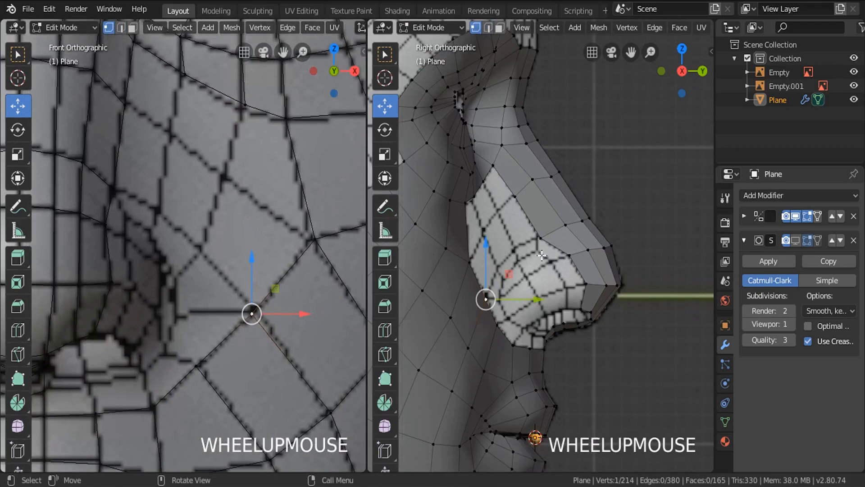
pyautogui.scroll(1, 528, 284)
pyautogui.press('e')
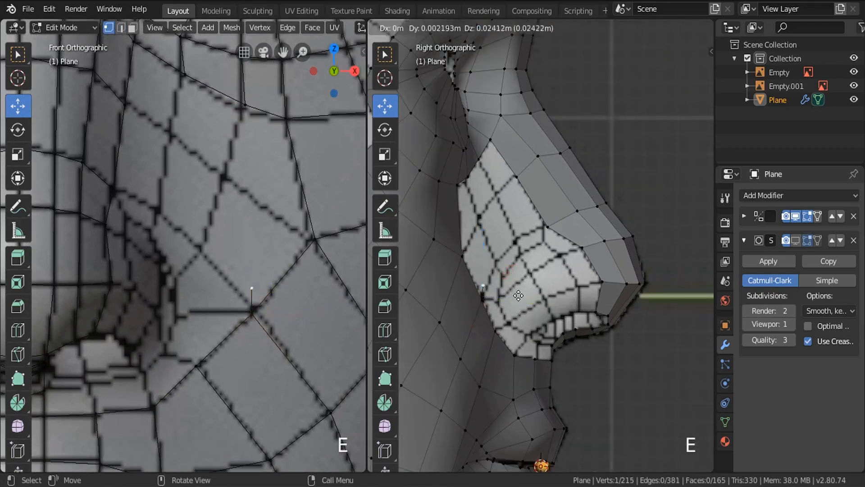
pyautogui.click(520, 274)
pyautogui.moveTo(291, 246); pyautogui.dragTo(237, 245)
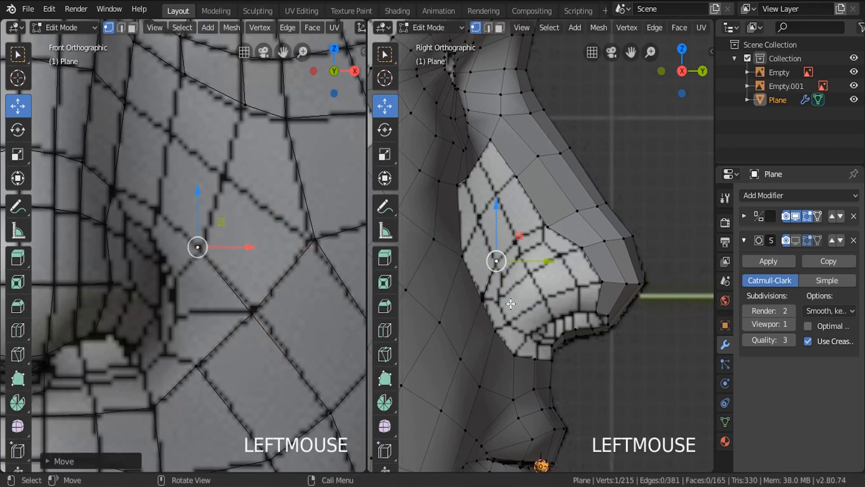
# Extrude the crease vertex further, join it to the fourth line with an edge, and move it onto the front reference line
pyautogui.press('e')
pyautogui.click(550, 228)
pyautogui.keyDown('shift'); pyautogui.click(553, 224); pyautogui.keyUp('shift')
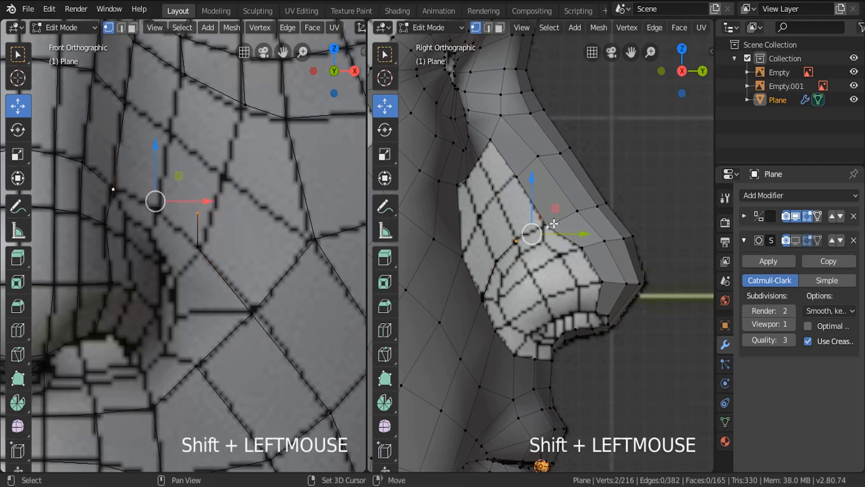
pyautogui.press('f')
pyautogui.keyDown('shift'); pyautogui.moveTo(188, 195); pyautogui.dragTo(228, 220, button='middle'); pyautogui.keyUp('shift')
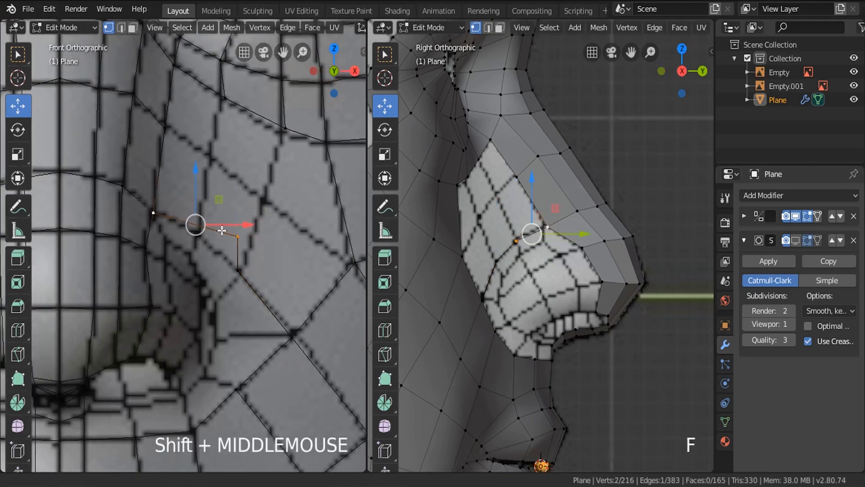
pyautogui.click(233, 239)
pyautogui.press('g')
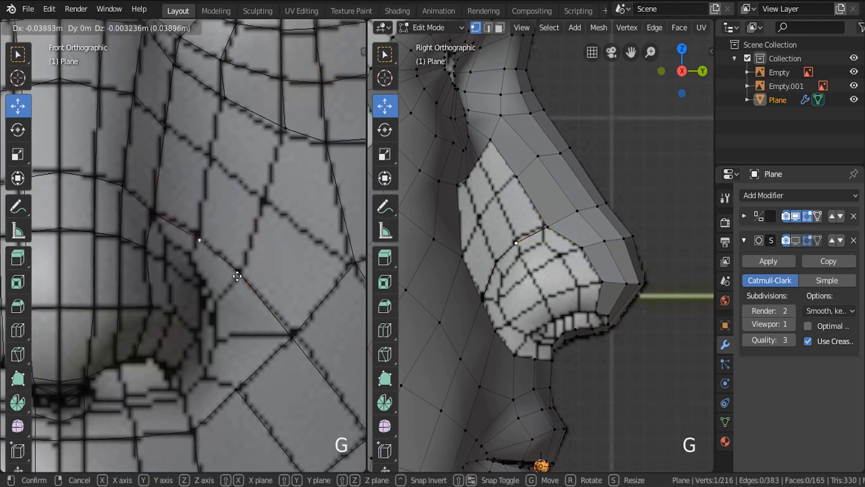
pyautogui.click(236, 275)
# Extrude two vertices from the cheek corner above the crease toward the nose and join the last one to the fourth line
pyautogui.press('a')
pyautogui.scroll(-4, 226, 256)
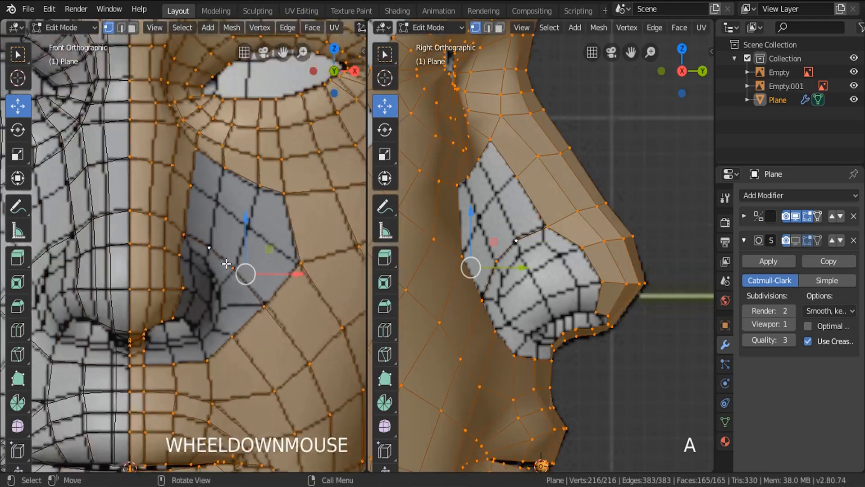
pyautogui.scroll(5, 261, 242)
pyautogui.click(238, 282)
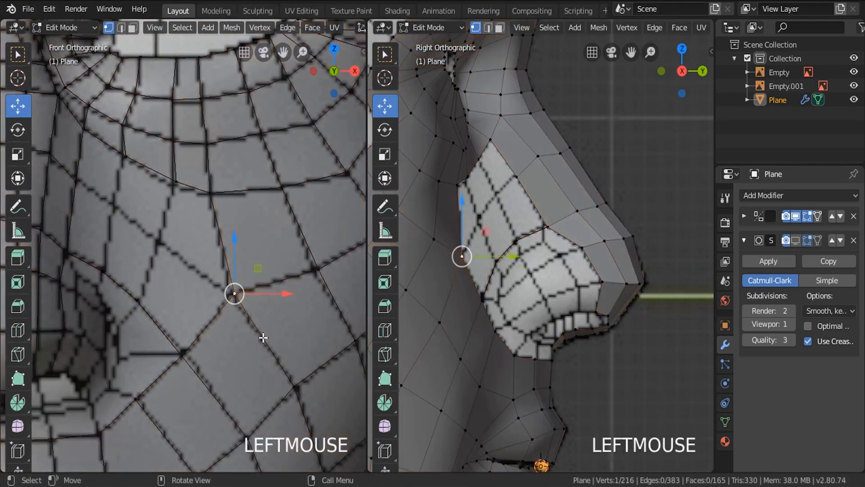
pyautogui.press('e')
pyautogui.click(185, 286)
pyautogui.press('e')
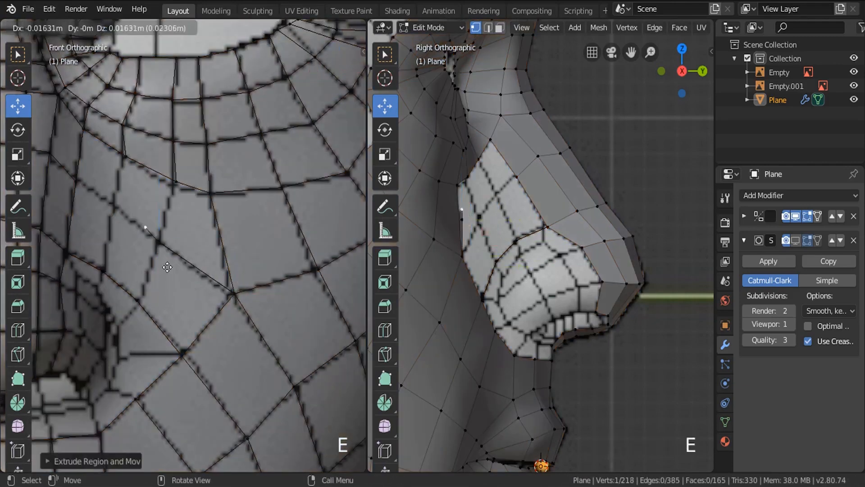
pyautogui.click(143, 250)
pyautogui.click(77, 181)
pyautogui.keyDown('shift'); pyautogui.click(114, 207); pyautogui.keyUp('shift')
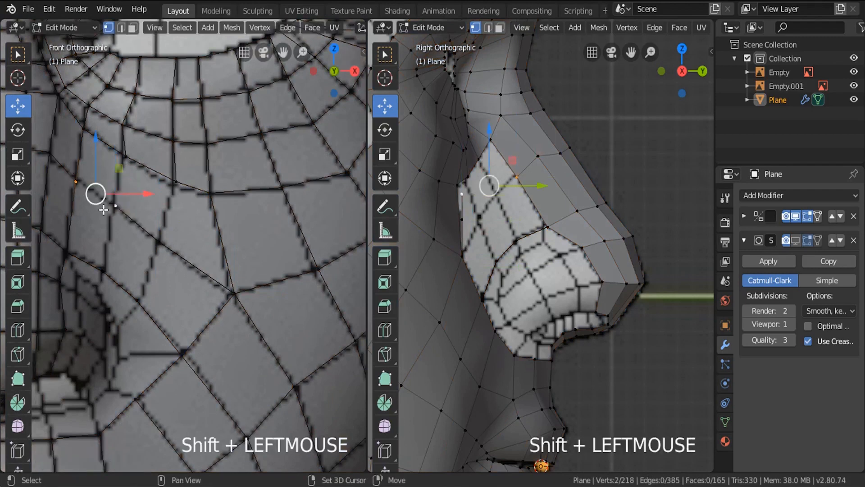
pyautogui.press('f')
# Move the two new vertices of the upper cheek-to-nose line forward in Y to match the side reference
pyautogui.click(157, 250)
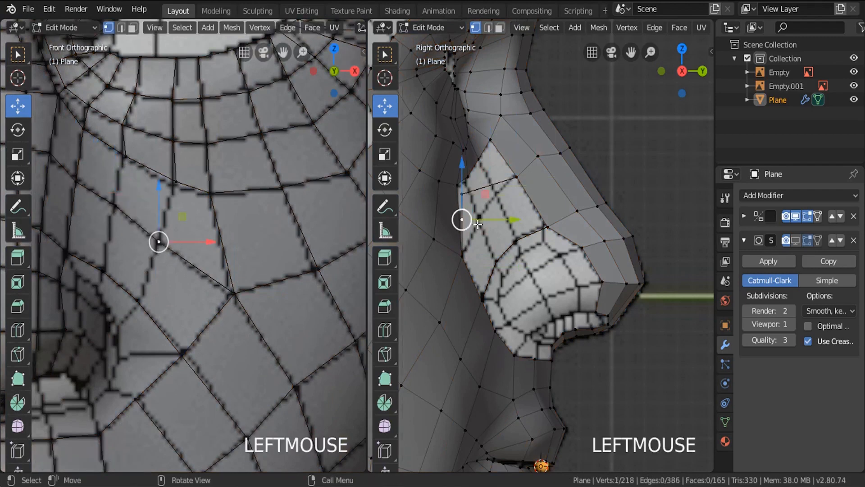
pyautogui.scroll(3, 478, 224)
pyautogui.moveTo(483, 220); pyautogui.dragTo(512, 219)
pyautogui.click(451, 174)
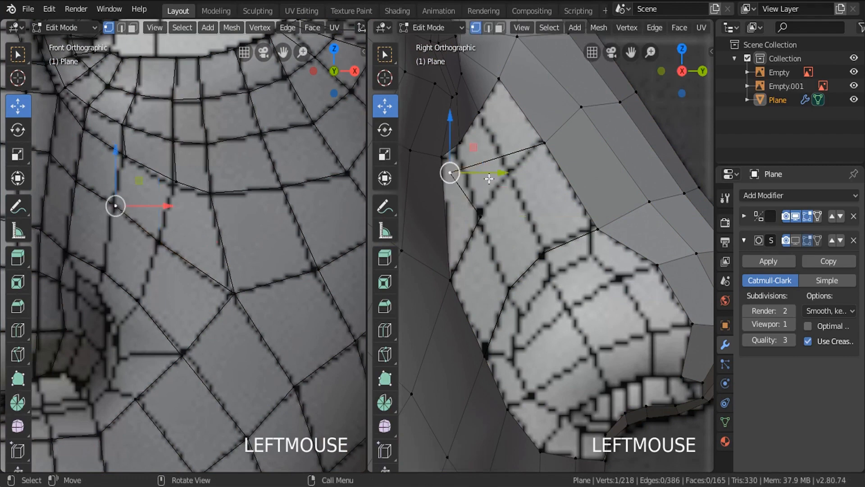
pyautogui.moveTo(489, 179); pyautogui.dragTo(551, 179)
pyautogui.scroll(-2, 457, 109)
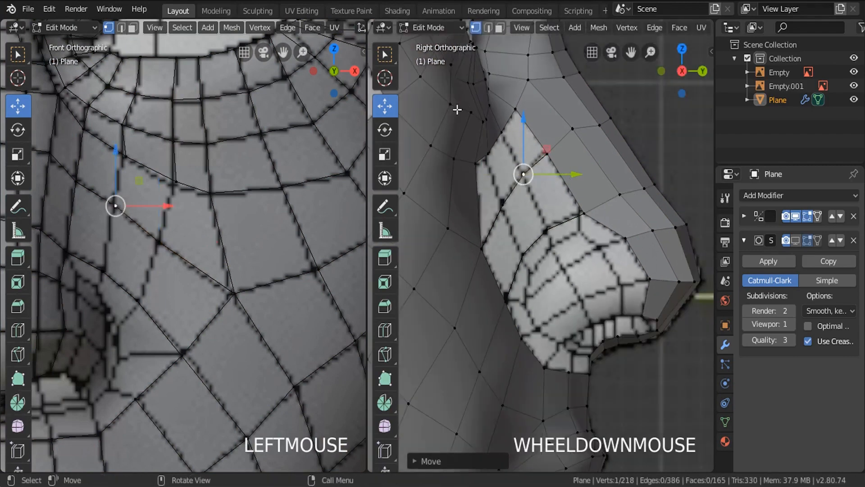
# In edge select mode, fill the two stacked faces nearest the nose side, between the new cheek-to-nose lines
pyautogui.click(488, 28)
pyautogui.click(536, 160)
pyautogui.keyDown('shift'); pyautogui.click(508, 121); pyautogui.keyUp('shift')
pyautogui.press('f')
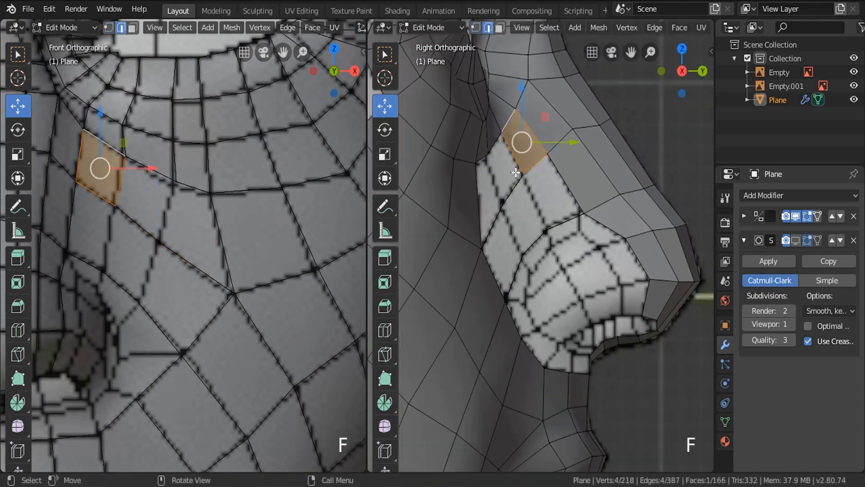
pyautogui.moveTo(515, 172); pyautogui.dragTo(518, 198, button='middle')
pyautogui.scroll(-3, 494, 206)
pyautogui.scroll(3, 521, 200)
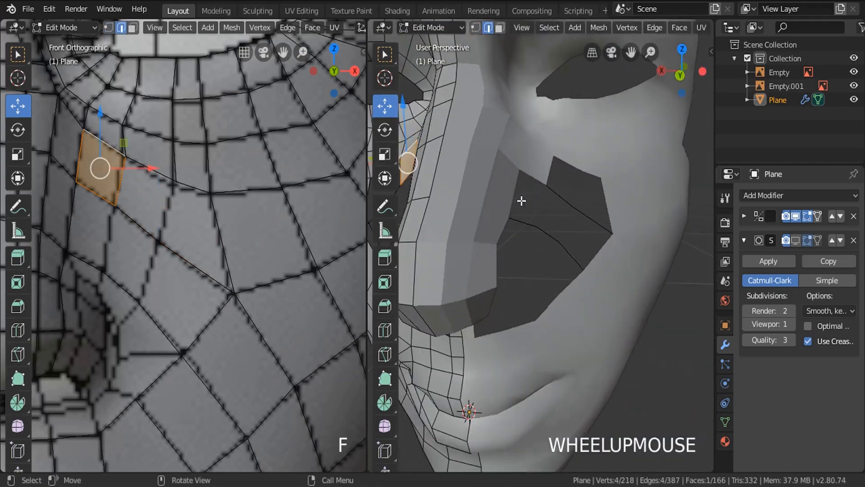
pyautogui.keyDown('shift'); pyautogui.moveTo(469, 219); pyautogui.dragTo(579, 250, button='middle'); pyautogui.keyUp('shift')
pyautogui.click(512, 225)
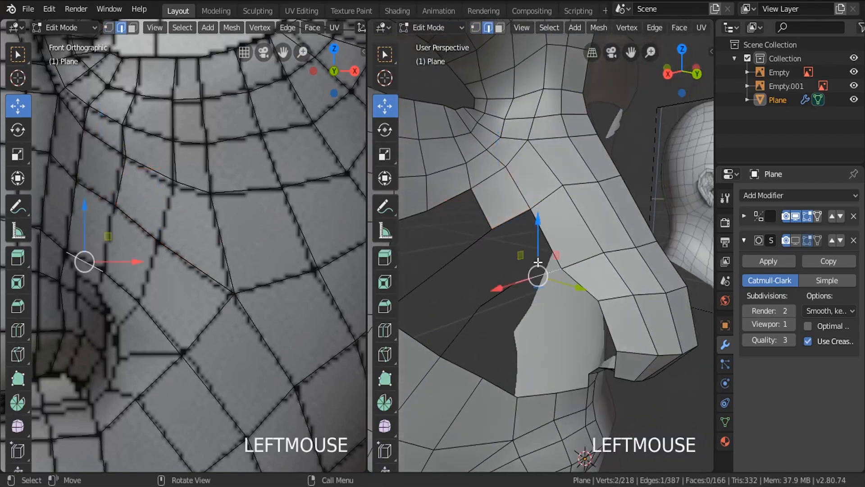
pyautogui.press('f')
# Fill the two remaining faces of the upper row between the under-eye mesh and the upper cheek-to-nose line
pyautogui.keyDown('shift'); pyautogui.moveTo(492, 284); pyautogui.dragTo(566, 245, button='middle'); pyautogui.keyUp('shift')
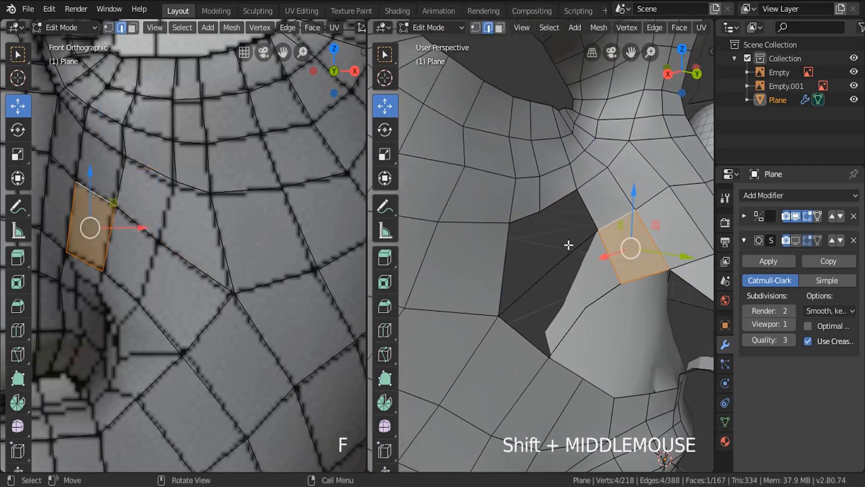
pyautogui.click(551, 193)
pyautogui.press('f')
pyautogui.click(523, 234)
pyautogui.keyDown('shift'); pyautogui.click(524, 209); pyautogui.keyUp('shift')
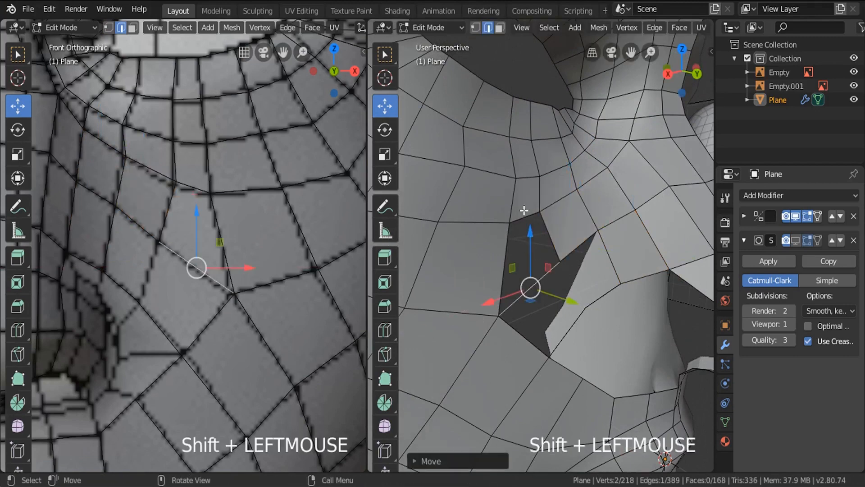
pyautogui.click(524, 215)
pyautogui.keyDown('shift'); pyautogui.click(534, 278); pyautogui.keyUp('shift')
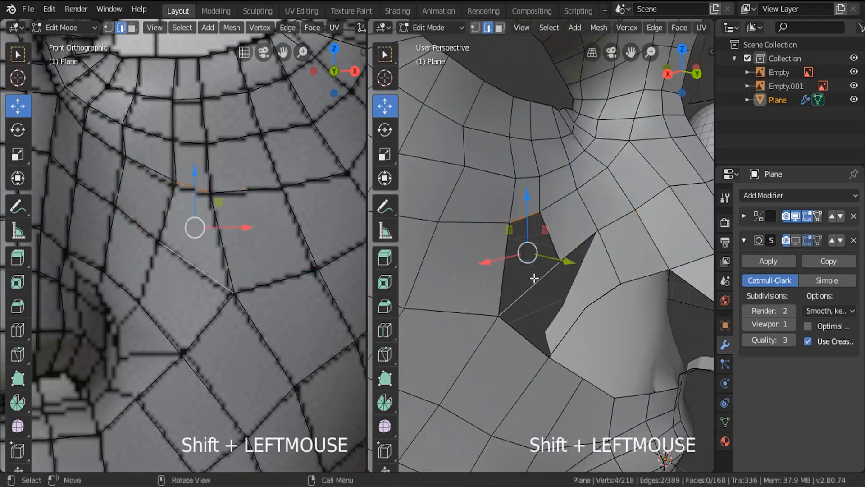
pyautogui.press('f')
# Fill the two remaining faces of the lower row between the cheek-to-nose lines, out to the cheek corner
pyautogui.scroll(-3, 534, 279)
pyautogui.moveTo(534, 279); pyautogui.dragTo(553, 233, button='middle')
pyautogui.click(553, 232)
pyautogui.scroll(3, 553, 233)
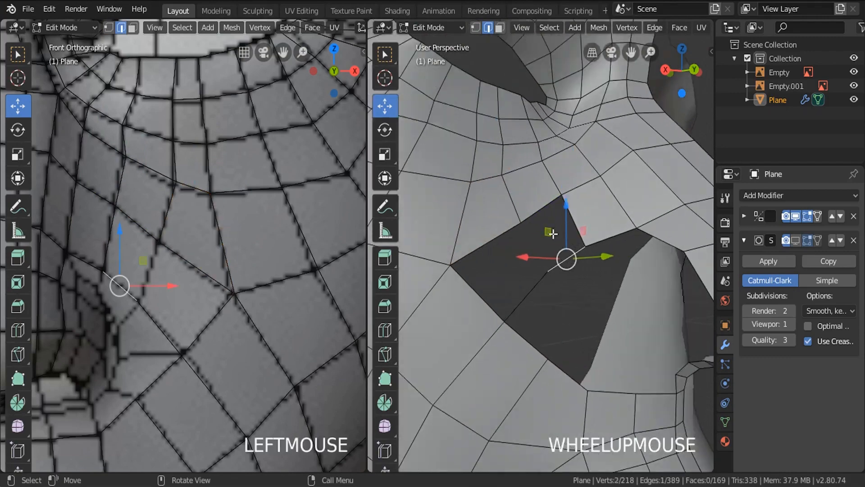
pyautogui.keyDown('shift'); pyautogui.click(536, 241); pyautogui.keyUp('shift')
pyautogui.press('f')
pyautogui.click(469, 230)
pyautogui.keyDown('shift'); pyautogui.click(481, 231); pyautogui.keyUp('shift')
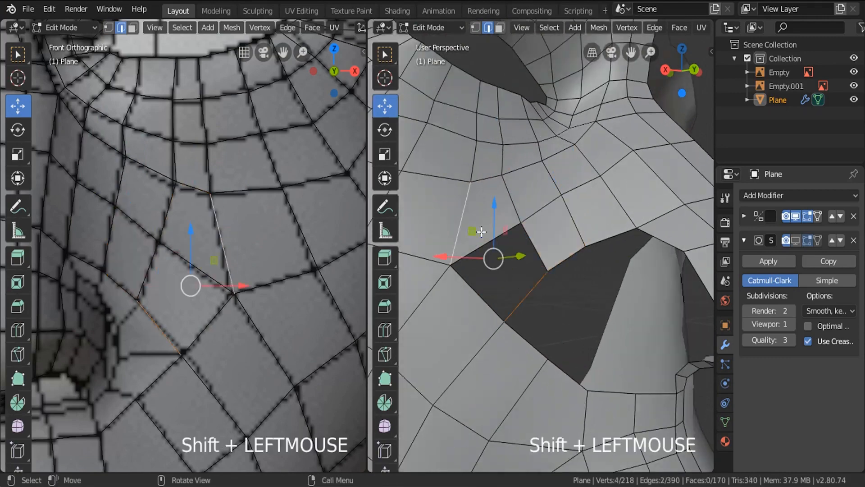
pyautogui.press('f')
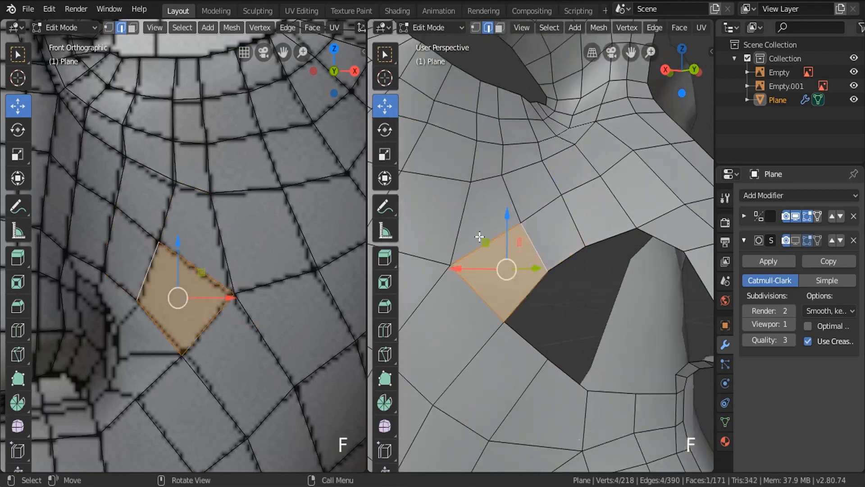
# Switch to vertex select mode and examine the open nose-wing hole, selecting its boundary loop and viewing it from several angles
pyautogui.moveTo(464, 310); pyautogui.dragTo(526, 242, button='middle')
pyautogui.scroll(-2, 294, 245)
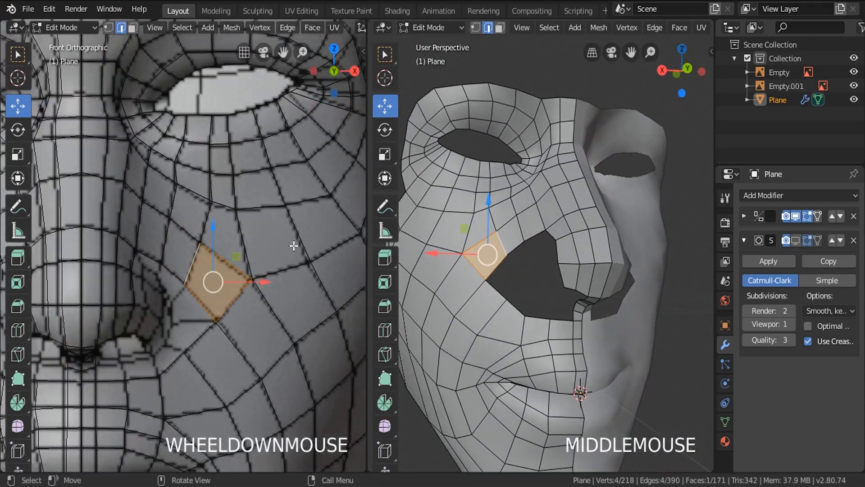
pyautogui.scroll(-1, 554, 100)
pyautogui.click(476, 28)
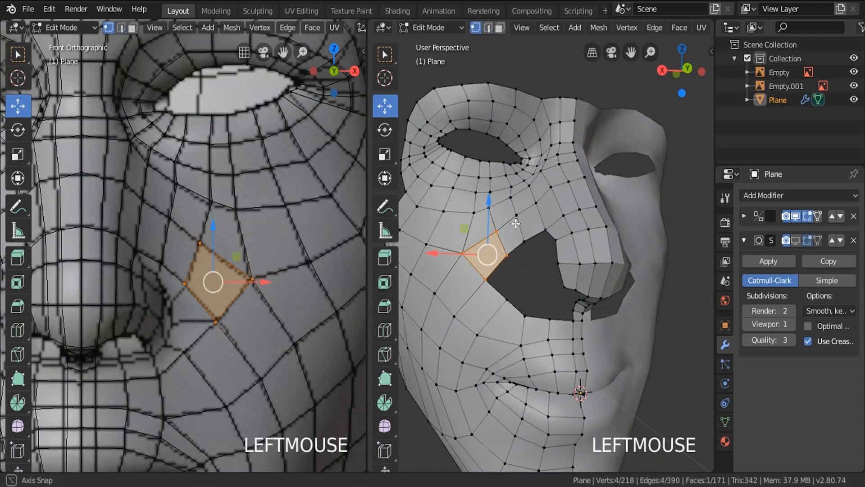
pyautogui.moveTo(505, 135); pyautogui.dragTo(549, 141, button='middle')
pyautogui.keyDown('shift'); pyautogui.moveTo(172, 288); pyautogui.dragTo(200, 261, button='middle'); pyautogui.keyUp('shift')
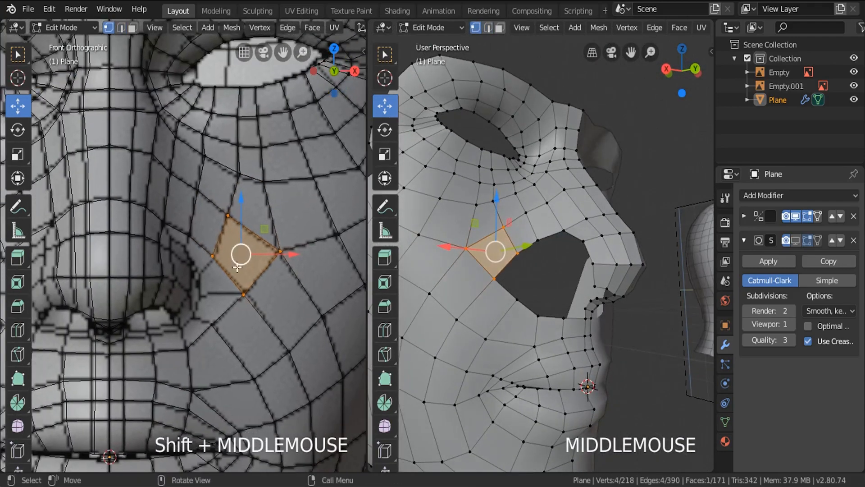
pyautogui.scroll(3, 176, 243)
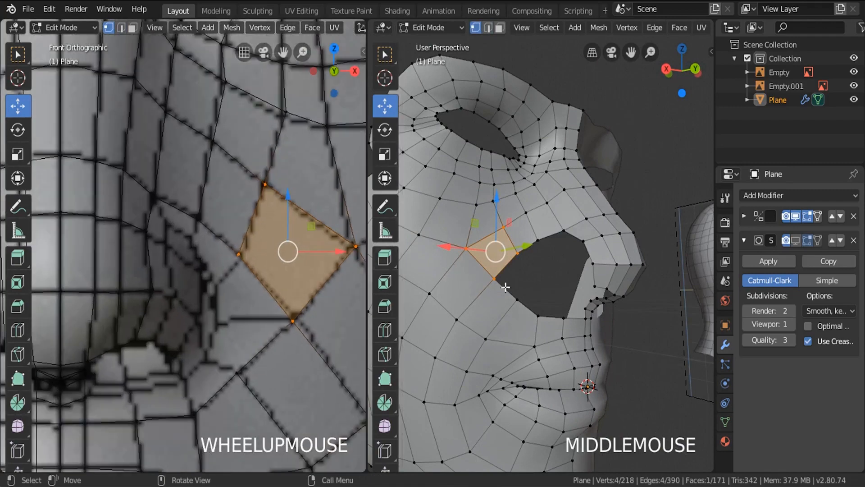
pyautogui.press('KP_3')
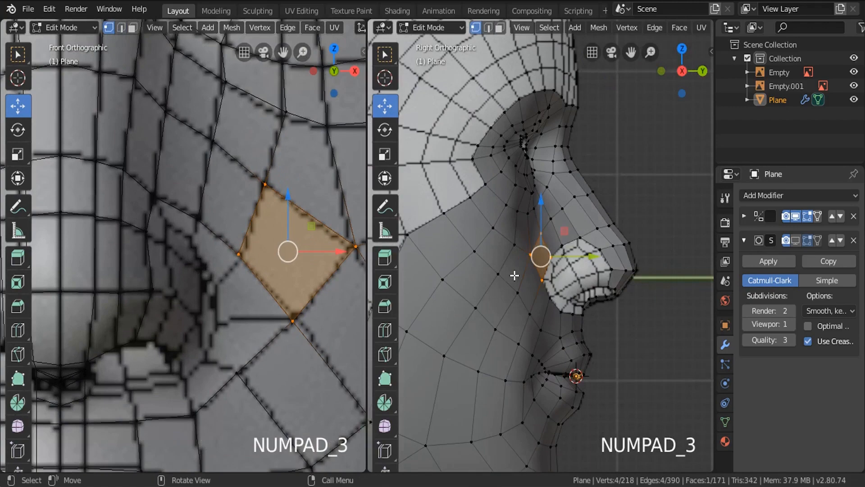
pyautogui.press('a')
pyautogui.scroll(4, 585, 270)
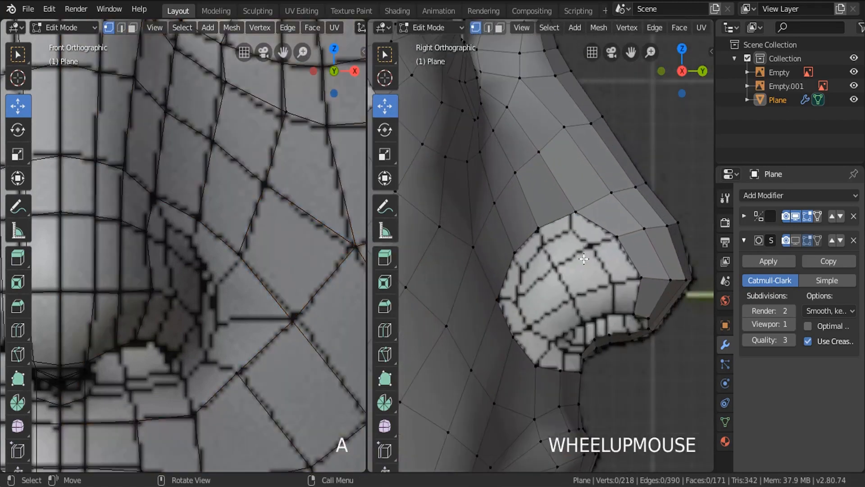
pyautogui.keyDown('alt'); pyautogui.click(597, 219); pyautogui.keyUp('alt')
pyautogui.moveTo(597, 219); pyautogui.dragTo(501, 266, button='middle')
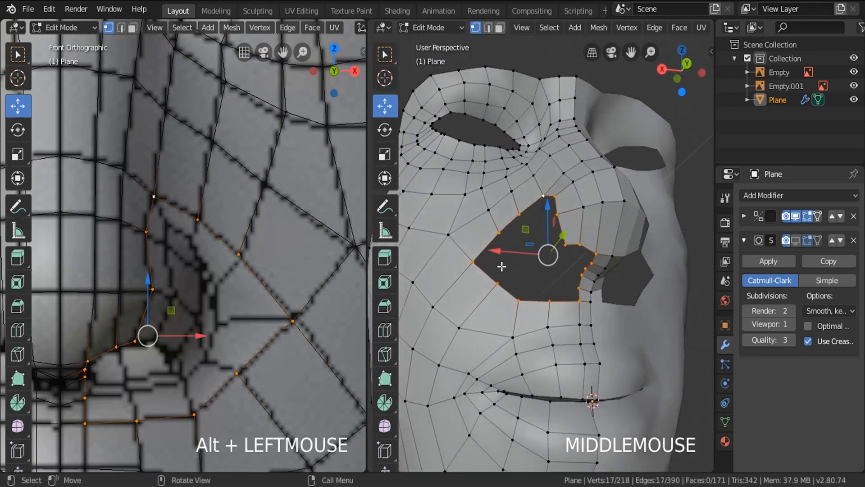
pyautogui.scroll(2, 130, 367)
pyautogui.keyDown('shift'); pyautogui.moveTo(129, 367); pyautogui.dragTo(153, 279, button='middle'); pyautogui.keyUp('shift')
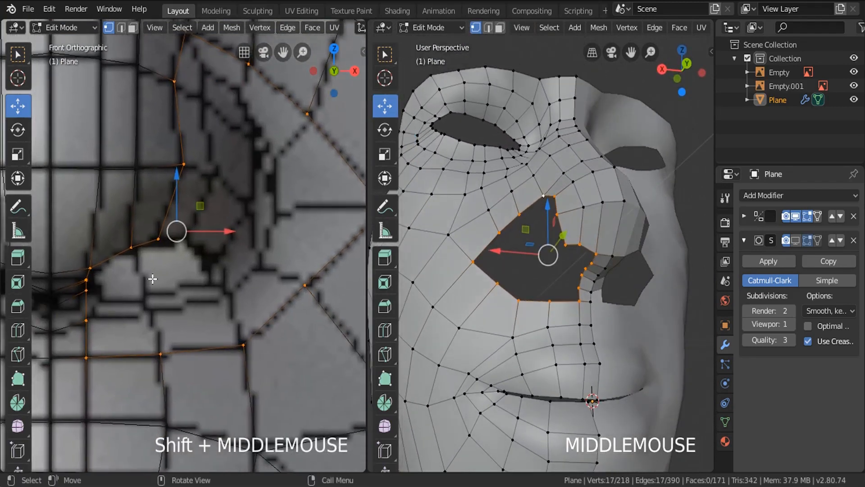
# Extrude the lower nose vertex three times along the outer nostril rim in the front view and join it to the upper-lip corner
pyautogui.click(157, 248)
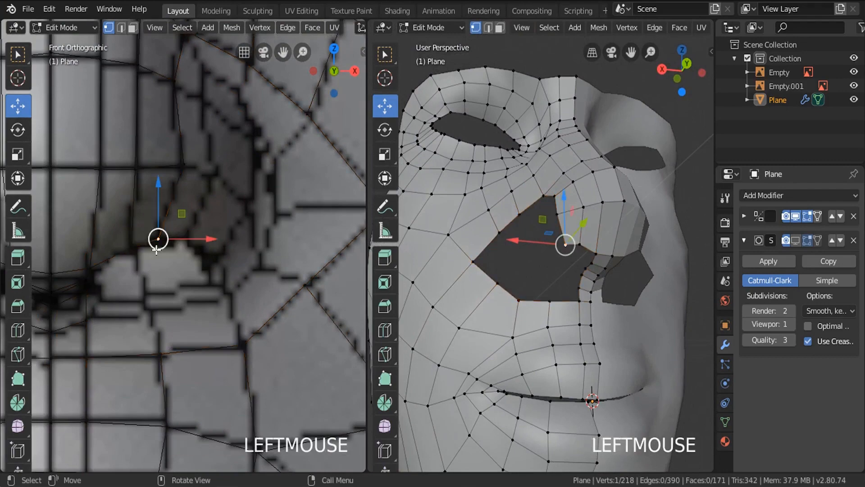
pyautogui.press('KP_1')
pyautogui.press('KP_3')
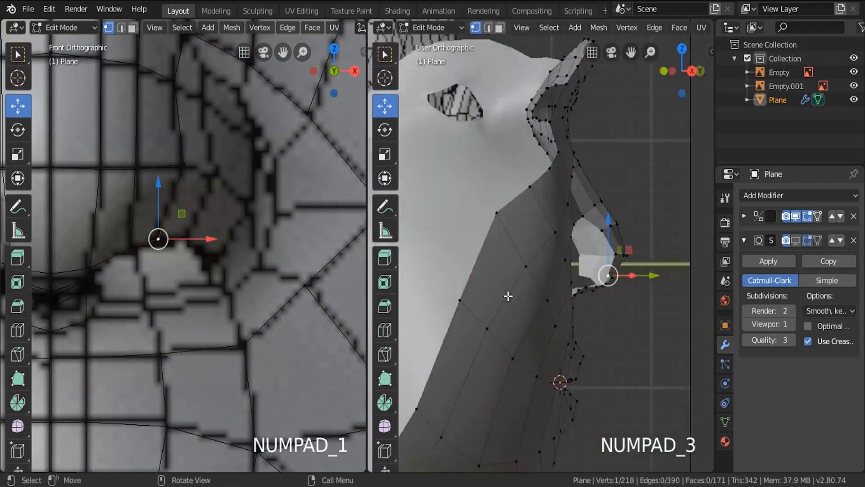
pyautogui.press('e')
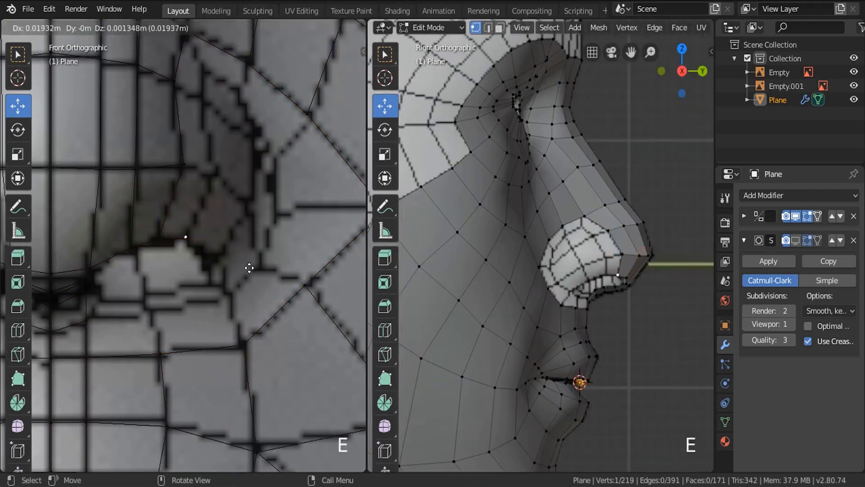
pyautogui.click(249, 268)
pyautogui.press('e')
pyautogui.click(284, 287)
pyautogui.press('e')
pyautogui.click(295, 325)
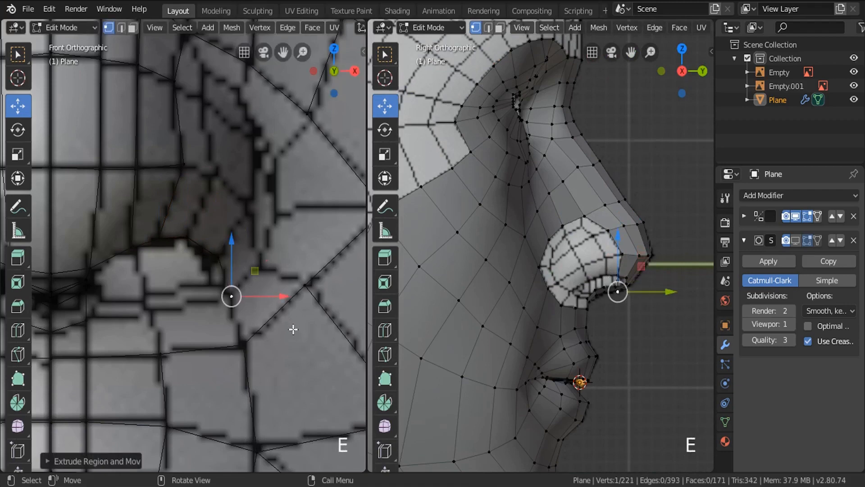
pyautogui.keyDown('shift'); pyautogui.click(242, 340); pyautogui.keyUp('shift')
pyautogui.press('f')
# Try to fit the last nostril rim vertex to the side reference by raising it and shifting it back in Y
pyautogui.scroll(7, 587, 302)
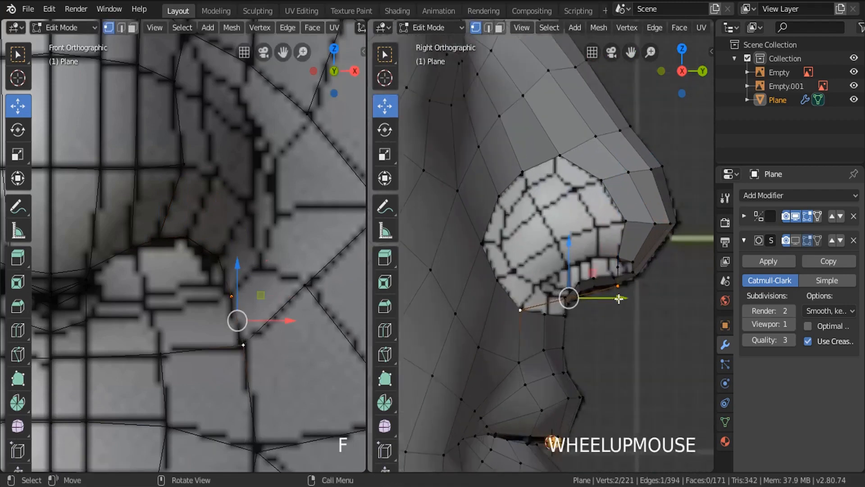
pyautogui.click(205, 300)
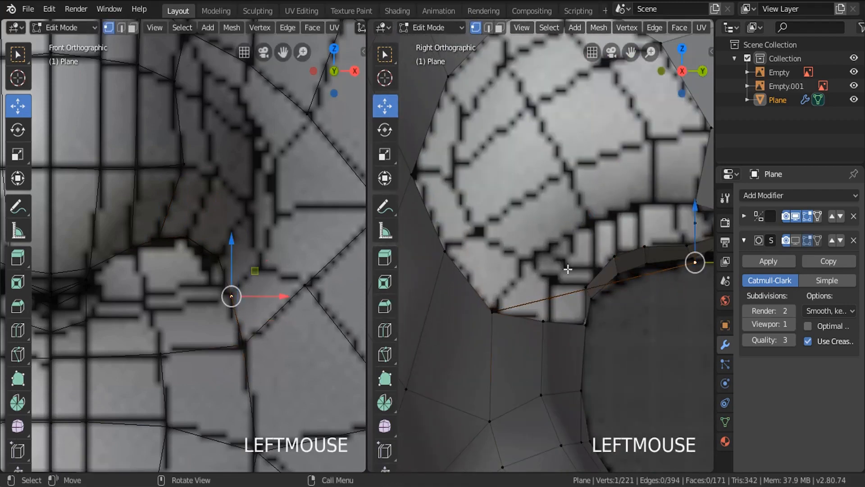
pyautogui.keyDown('shift'); pyautogui.moveTo(634, 267); pyautogui.dragTo(556, 306, button='middle'); pyautogui.keyUp('shift')
pyautogui.moveTo(617, 266); pyautogui.dragTo(602, 217)
pyautogui.moveTo(665, 256); pyautogui.dragTo(639, 254)
pyautogui.moveTo(597, 225); pyautogui.dragTo(595, 215)
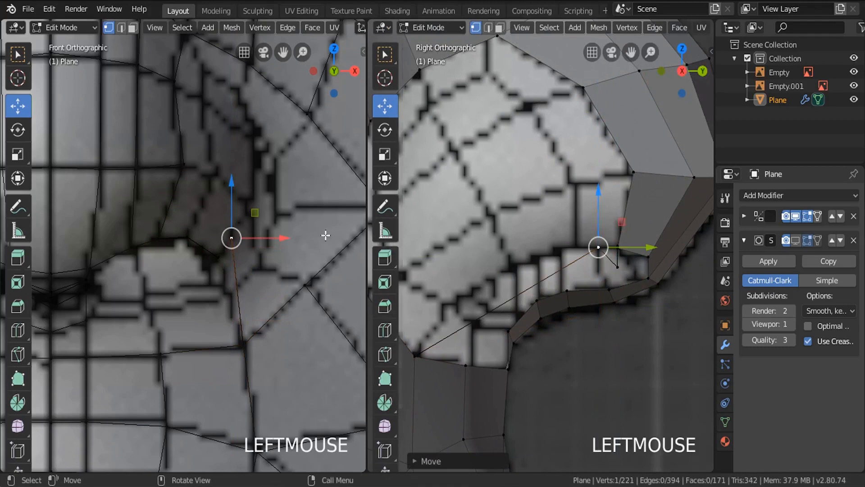
pyautogui.keyDown('shift'); pyautogui.moveTo(452, 322); pyautogui.dragTo(521, 299, button='middle'); pyautogui.keyUp('shift')
pyautogui.click(526, 295)
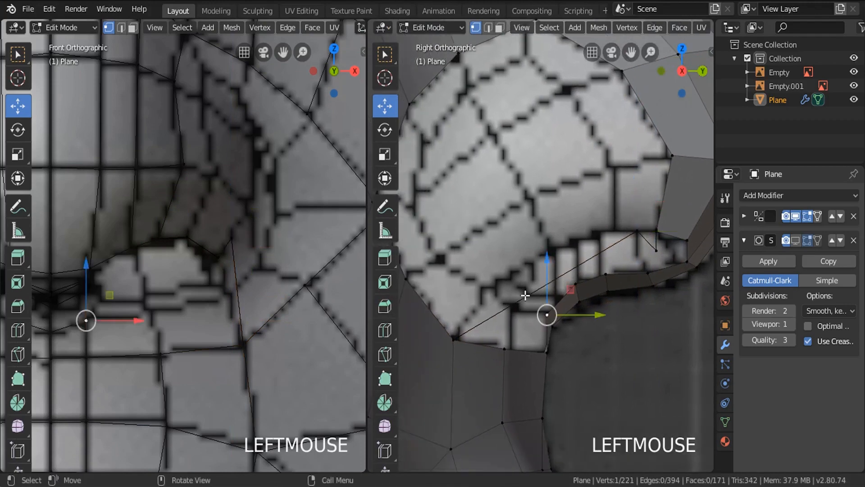
# Move the last nostril rim vertex back in Y and adjust its height to the nostril's rear corner in the side reference
pyautogui.click(639, 230)
pyautogui.moveTo(651, 231); pyautogui.dragTo(529, 250)
pyautogui.moveTo(499, 195); pyautogui.dragTo(502, 249)
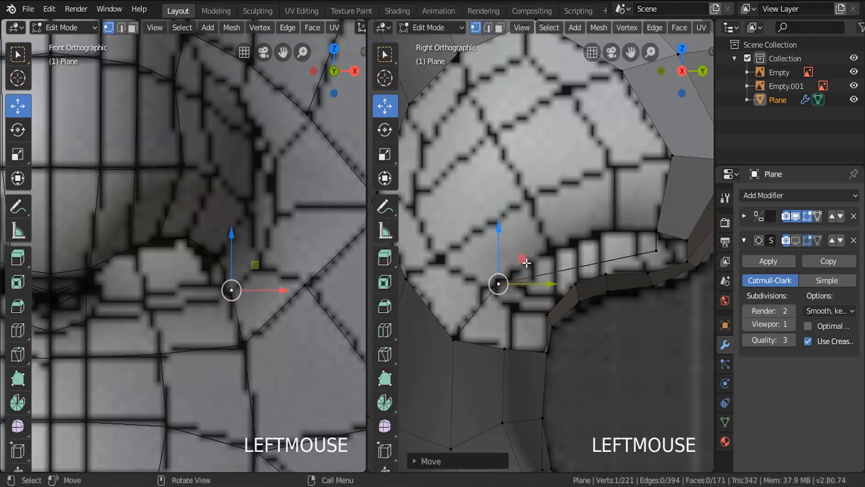
pyautogui.moveTo(544, 287); pyautogui.dragTo(535, 289)
# Move the other two nostril rim vertices back in Y to follow the nostril curve in the side reference
pyautogui.click(655, 251)
pyautogui.moveTo(675, 251); pyautogui.dragTo(571, 249)
pyautogui.click(655, 229)
pyautogui.moveTo(698, 233); pyautogui.dragTo(656, 231)
pyautogui.press('a')
pyautogui.press('a')
pyautogui.scroll(-3, 571, 278)
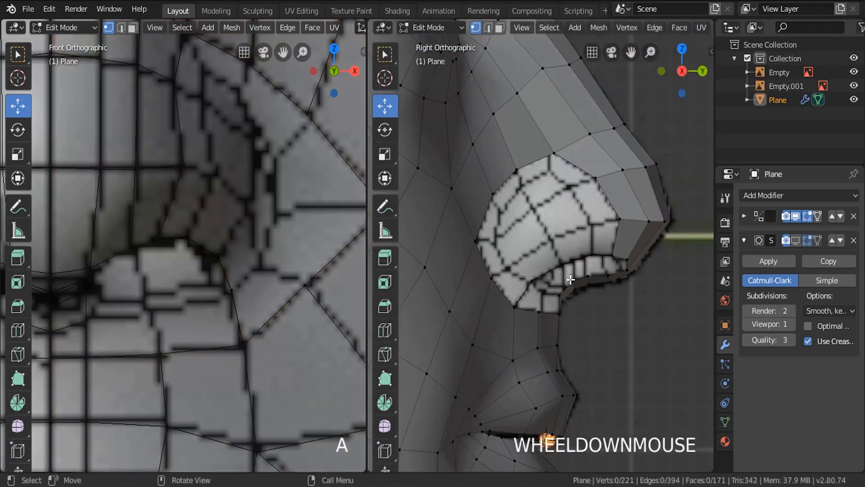
# Extrude the upper-lip vertex below the nostril upward to the nostril base and shift it forward in Y to match the side reference
pyautogui.scroll(-3, 254, 270)
pyautogui.keyDown('shift'); pyautogui.moveTo(255, 270); pyautogui.dragTo(286, 289, button='middle'); pyautogui.keyUp('shift')
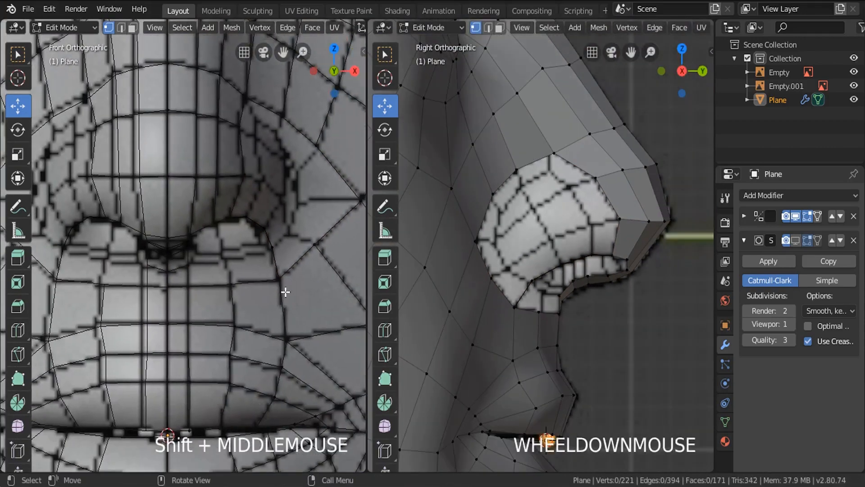
pyautogui.press('a')
pyautogui.scroll(4, 216, 277)
pyautogui.click(241, 287)
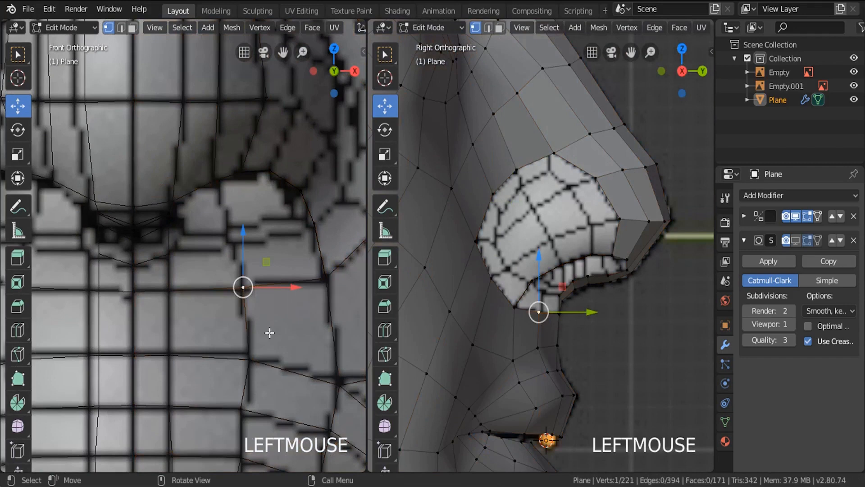
pyautogui.press('e')
pyautogui.scroll(3, 558, 284)
pyautogui.click(569, 265)
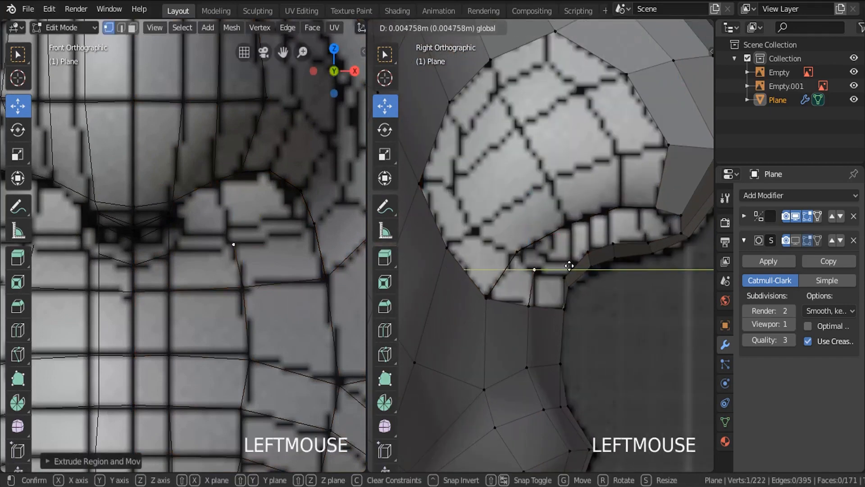
# In edge select mode, fill the two faces between the upper lip and the nostril base on both sides of the new edge
pyautogui.press('2')
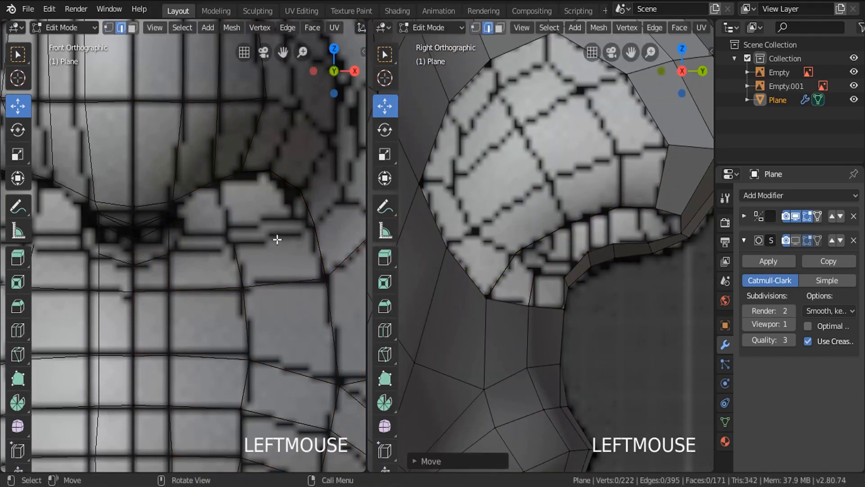
pyautogui.click(238, 266)
pyautogui.keyDown('shift'); pyautogui.click(174, 268); pyautogui.keyUp('shift')
pyautogui.press('f')
pyautogui.click(336, 243)
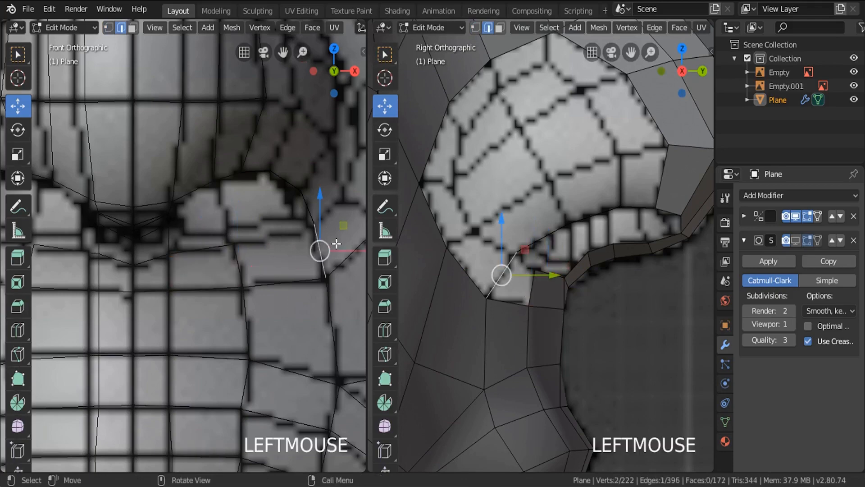
pyautogui.press('f')
pyautogui.scroll(-3, 256, 260)
pyautogui.press('a')
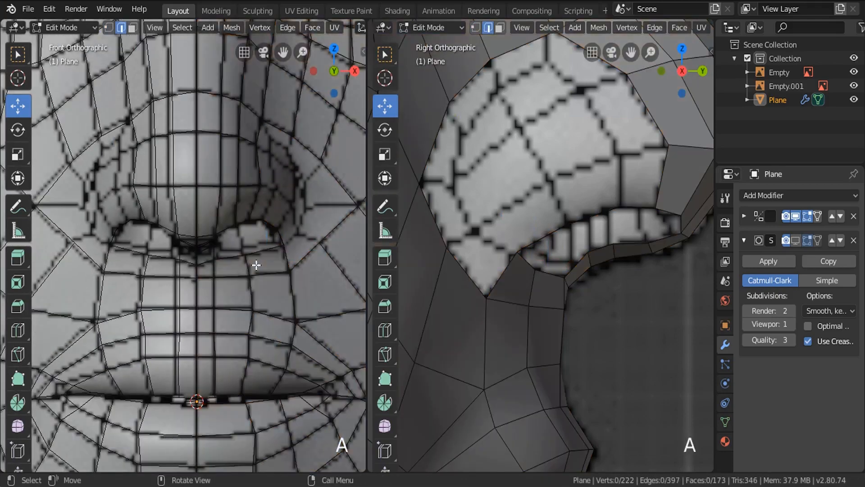
pyautogui.press('a')
pyautogui.scroll(-2, 496, 290)
pyautogui.moveTo(496, 290); pyautogui.dragTo(536, 419, button='middle')
pyautogui.scroll(-1, 501, 270)
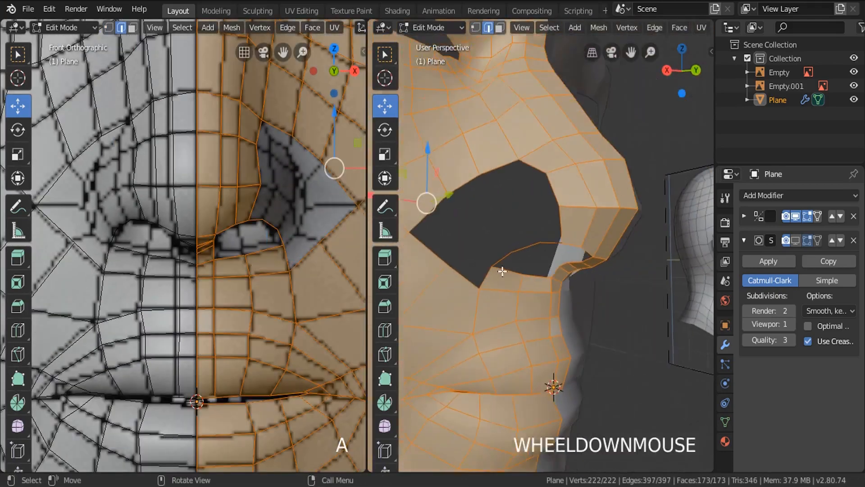
pyautogui.moveTo(501, 270); pyautogui.dragTo(547, 232, button='middle')
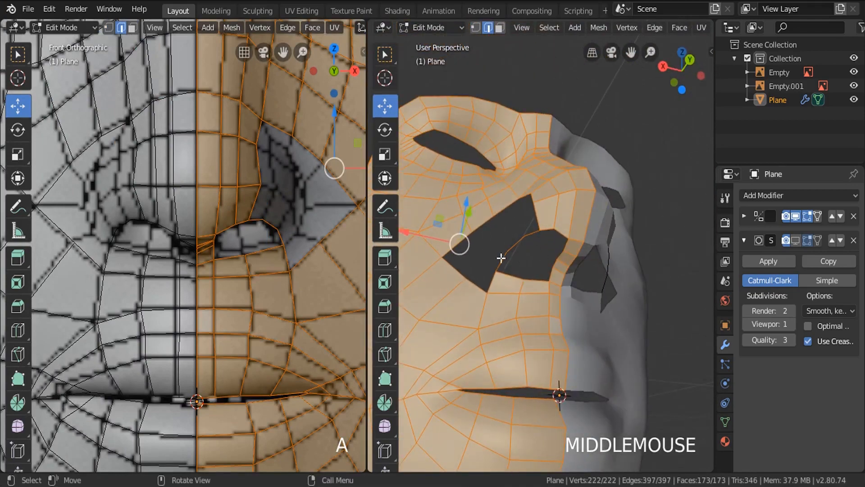
# Extrude the edge loop around the hole beside the nose, including the nostril rim's upper edges, and scale it inward as a narrow ring
pyautogui.moveTo(511, 262); pyautogui.dragTo(515, 320, button='middle')
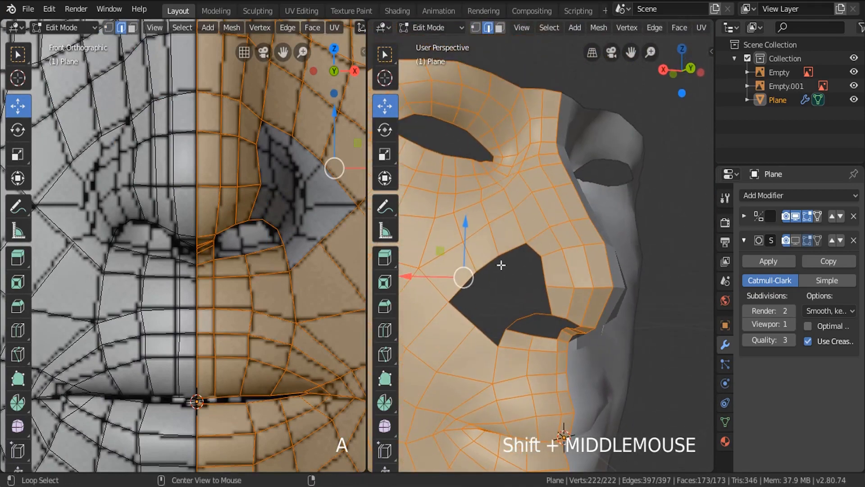
pyautogui.keyDown('alt'); pyautogui.click(496, 270); pyautogui.keyUp('alt')
pyautogui.moveTo(498, 280); pyautogui.dragTo(503, 332, button='middle')
pyautogui.scroll(2, 492, 342)
pyautogui.keyDown('shift'); pyautogui.click(516, 340); pyautogui.keyUp('shift')
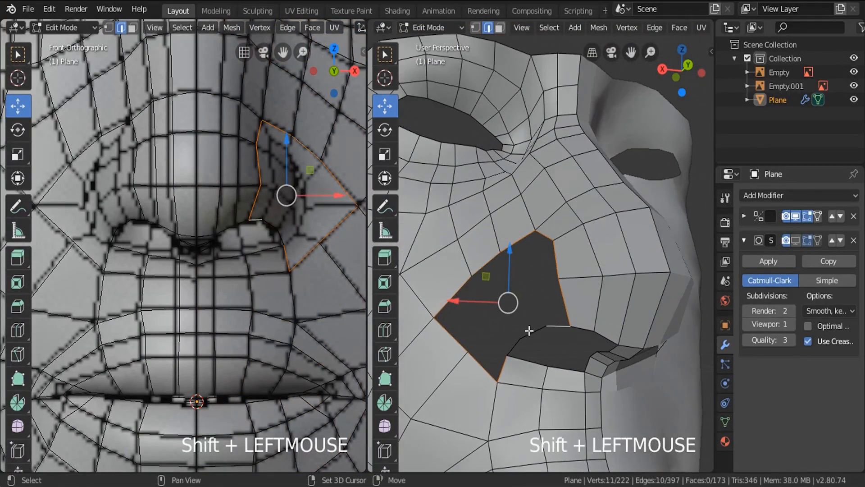
pyautogui.moveTo(553, 330); pyautogui.dragTo(544, 343, button='middle')
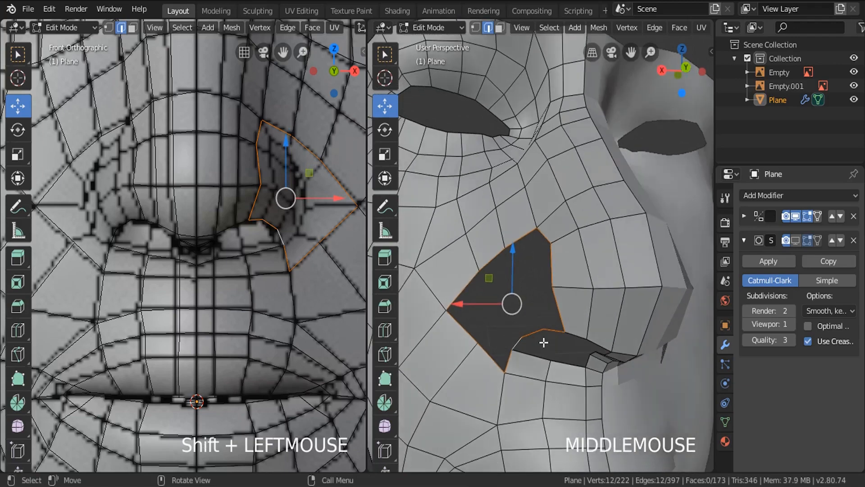
pyautogui.press('e')
pyautogui.press('s')
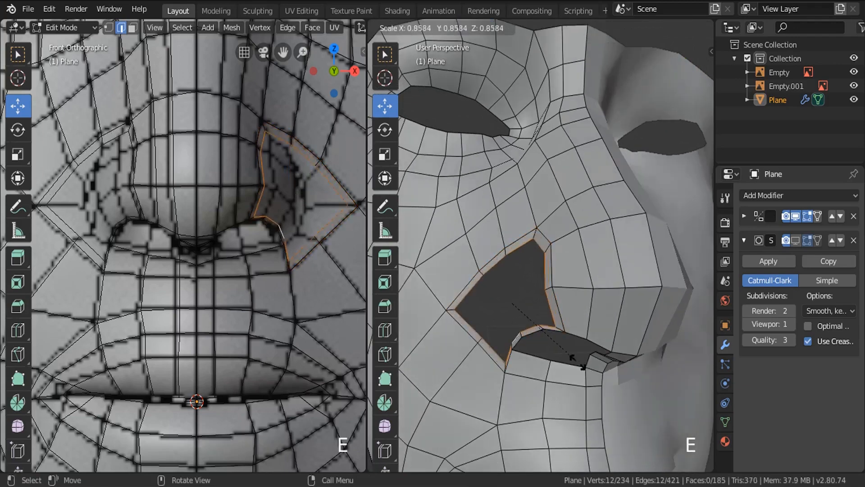
pyautogui.click(562, 347)
pyautogui.moveTo(560, 344); pyautogui.dragTo(576, 319, button='middle')
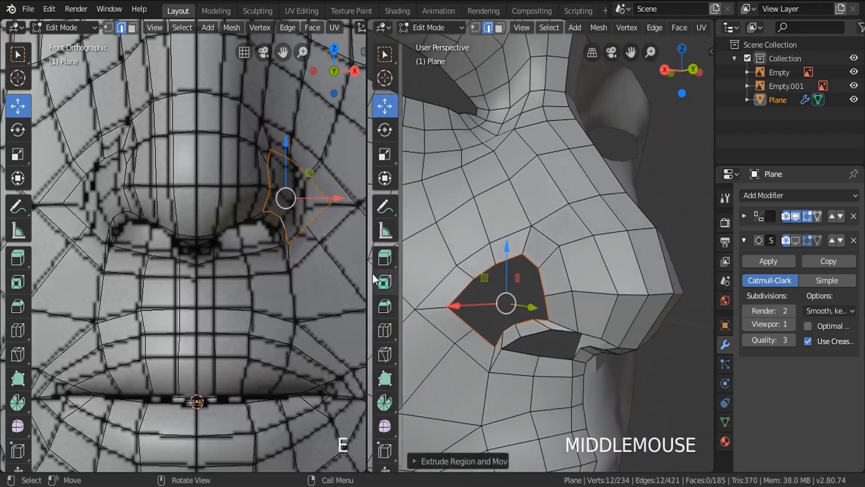
# In vertex select mode, move the new ring's outermost and lower outer vertices inward to the nose-wing outline in the front reference
pyautogui.keyDown('shift'); pyautogui.moveTo(238, 31); pyautogui.dragTo(205, 58, button='middle'); pyautogui.keyUp('shift')
pyautogui.click(108, 28)
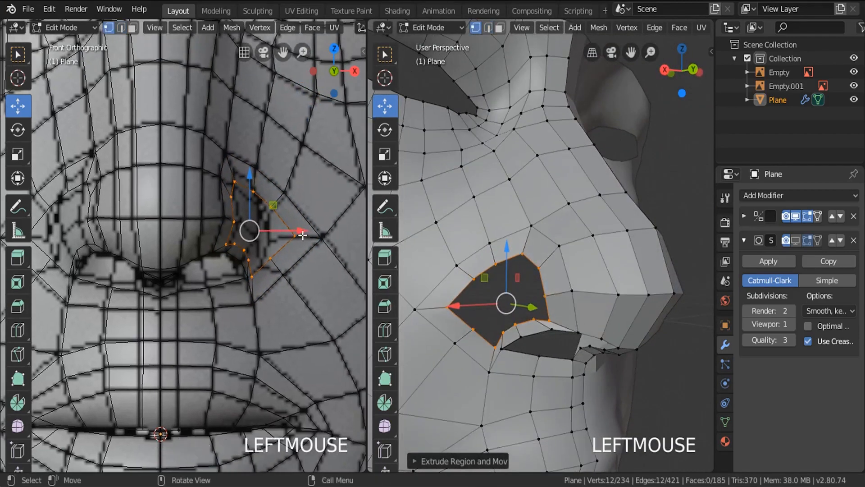
pyautogui.scroll(3, 293, 242)
pyautogui.click(290, 236)
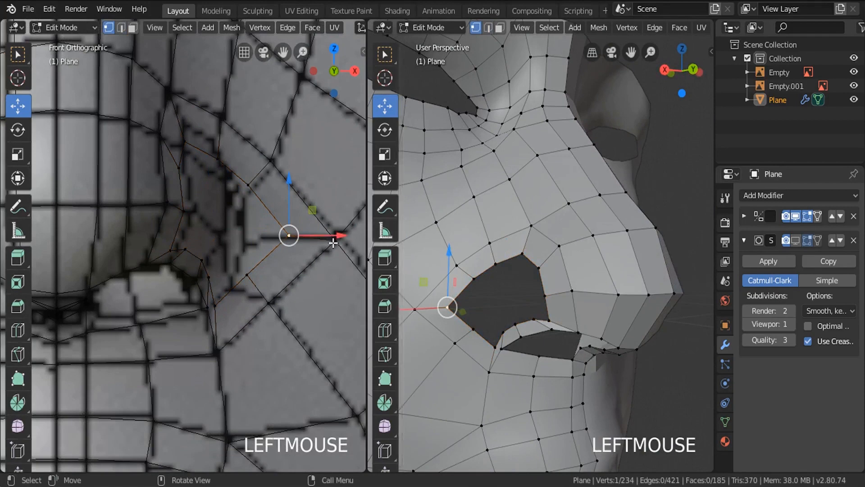
pyautogui.moveTo(335, 239); pyautogui.dragTo(290, 241)
pyautogui.click(248, 275)
pyautogui.moveTo(298, 275); pyautogui.dragTo(285, 275)
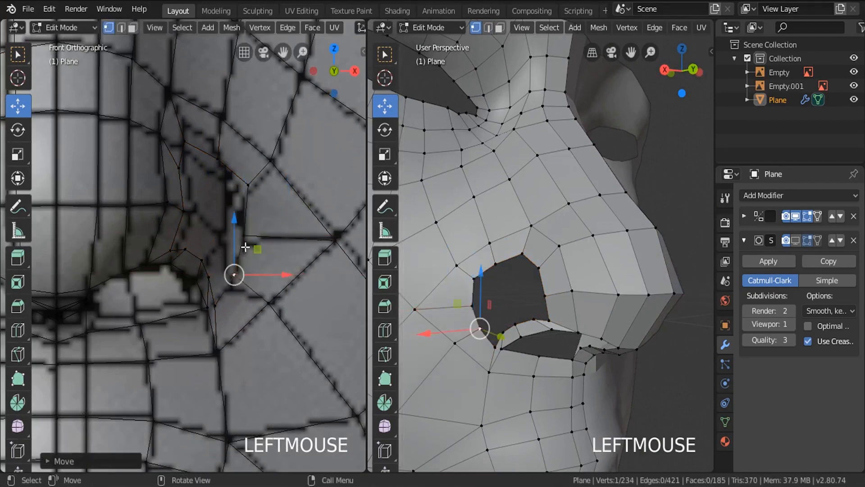
pyautogui.moveTo(235, 228); pyautogui.dragTo(234, 243)
# Move the ring's upper outer vertex down and the vertex above it upward to follow the nose wing in the front reference
pyautogui.click(265, 171)
pyautogui.click(240, 199)
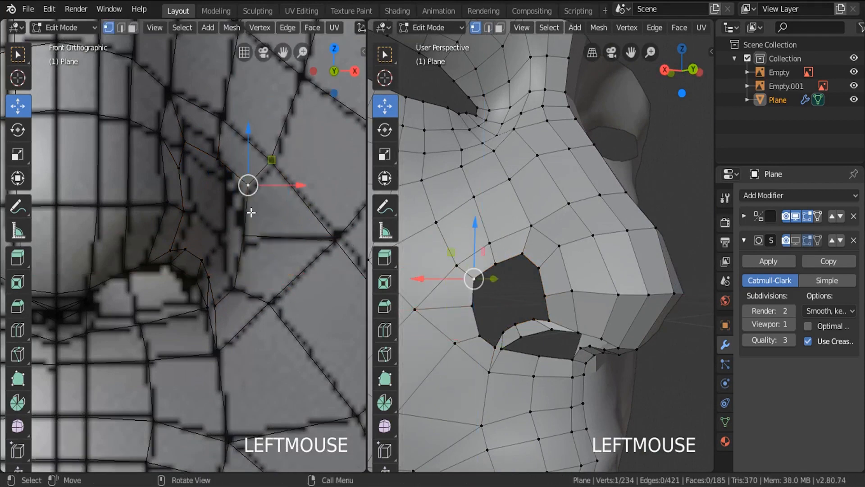
pyautogui.press('g')
pyautogui.click(247, 229)
pyautogui.press('g')
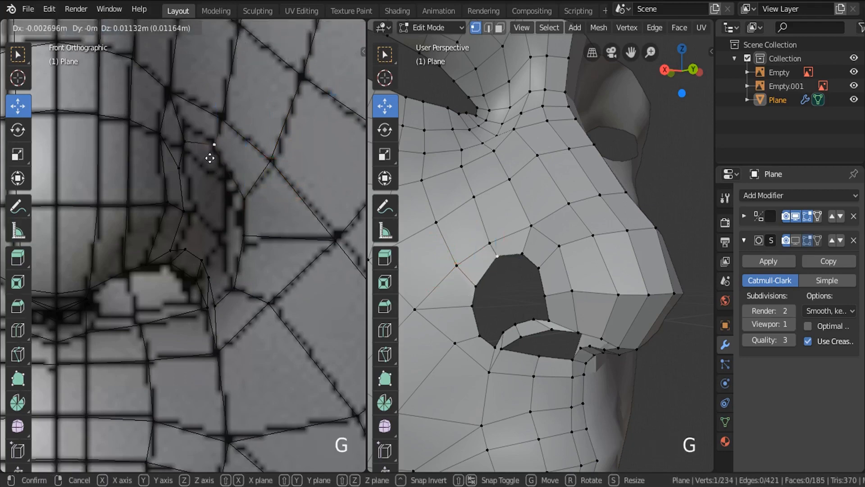
pyautogui.click(208, 154)
# Reposition the ring's topmost vertex and the two inner vertices below it to match the nose-side lines in the front reference
pyautogui.click(185, 141)
pyautogui.press('g')
pyautogui.click(182, 121)
pyautogui.press('g')
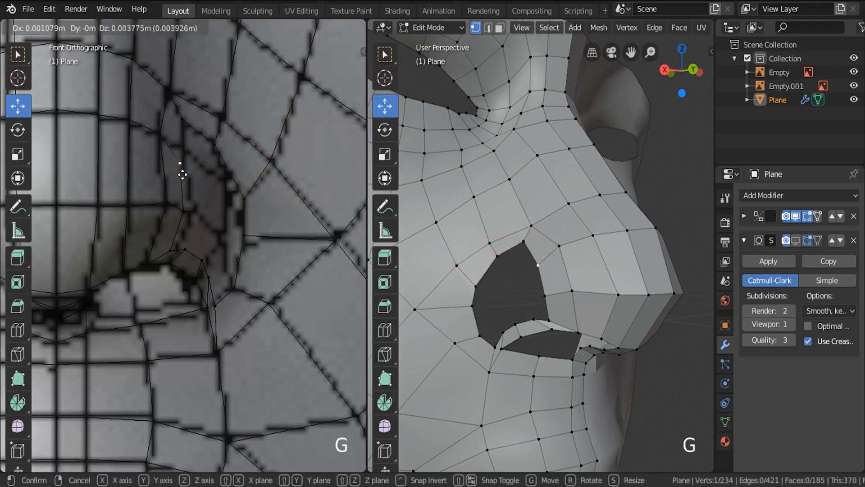
pyautogui.click(182, 174)
pyautogui.click(184, 206)
pyautogui.press('g')
pyautogui.click(210, 217)
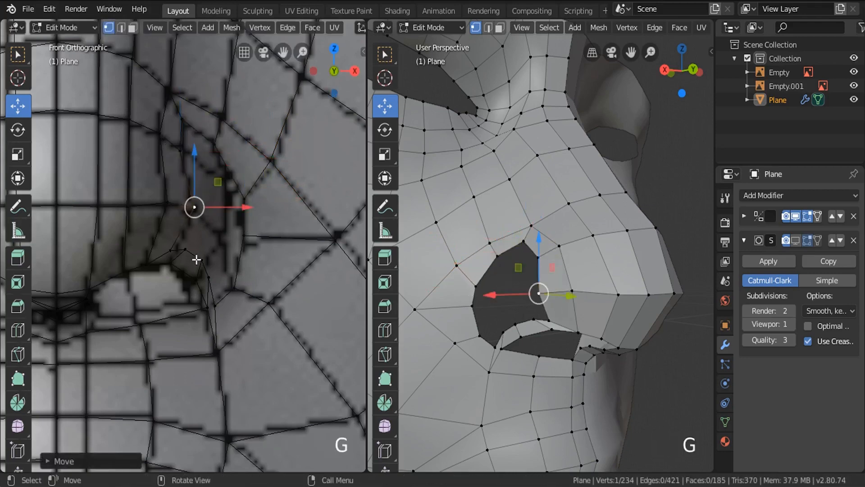
# Show the nose in wireframe in the right orthographic view over the side reference
pyautogui.scroll(2, 218, 300)
pyautogui.click(213, 306)
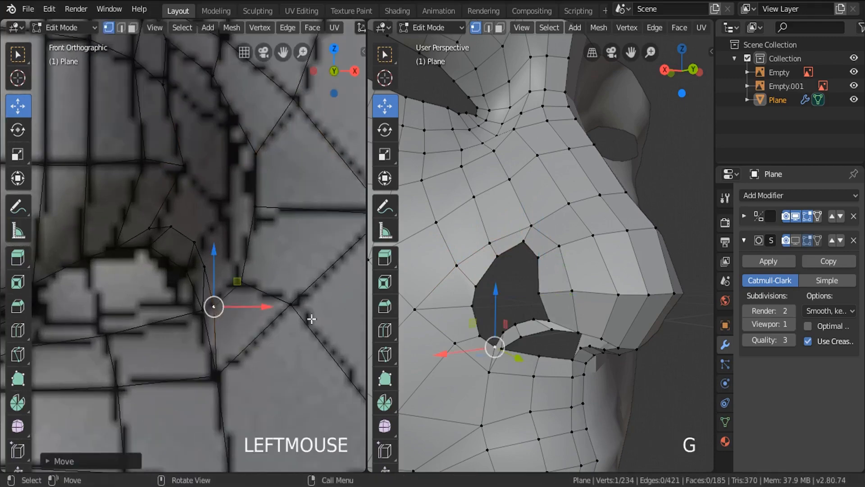
pyautogui.scroll(-2, 523, 325)
pyautogui.moveTo(523, 325); pyautogui.dragTo(537, 311, button='middle')
pyautogui.press('KP_1')
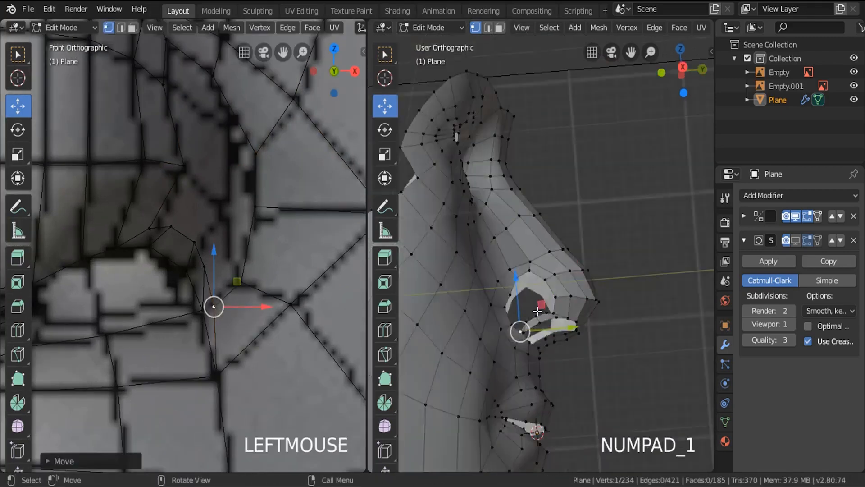
pyautogui.press('KP_3')
pyautogui.press('x')
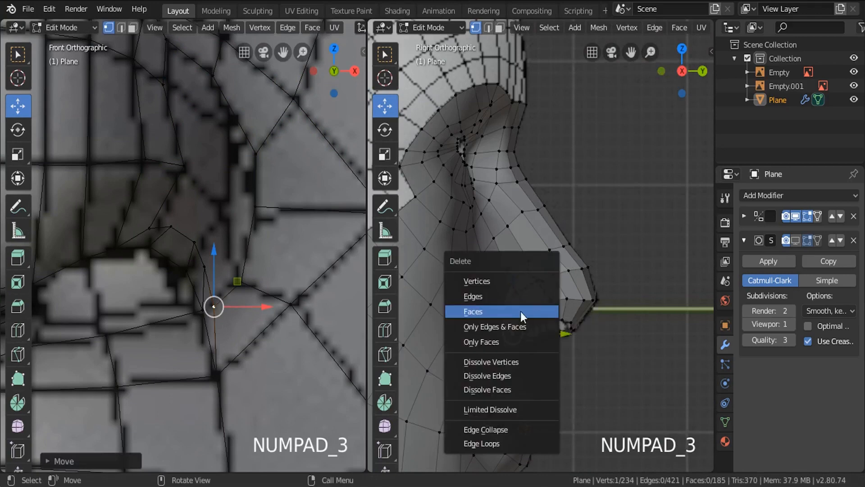
pyautogui.click(536, 311)
pyautogui.press('z')
pyautogui.click(510, 312)
pyautogui.scroll(5, 511, 312)
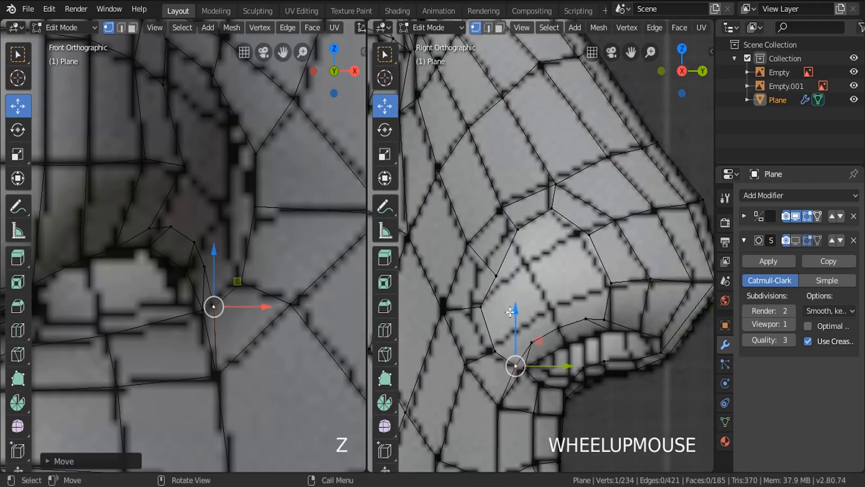
# Move the ring's two rearmost vertices back in Y to the nose-wing crease in the side reference
pyautogui.click(482, 308)
pyautogui.press('g')
pyautogui.click(542, 321)
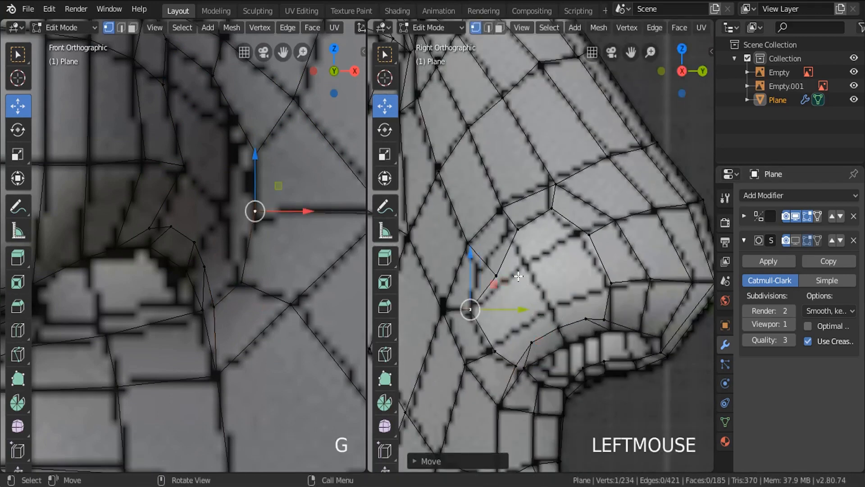
pyautogui.click(498, 276)
pyautogui.press('g')
pyautogui.click(506, 278)
# Shift the ring's upper rear, upper front and front vertices slightly back in Y to match the side reference
pyautogui.click(523, 231)
pyautogui.moveTo(564, 229); pyautogui.dragTo(555, 229)
pyautogui.click(599, 234)
pyautogui.moveTo(615, 233); pyautogui.dragTo(607, 233)
pyautogui.click(623, 292)
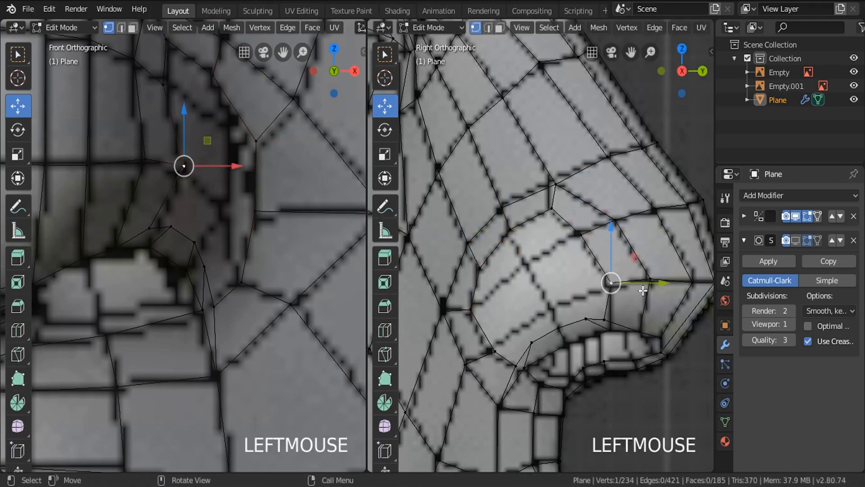
pyautogui.moveTo(643, 289); pyautogui.dragTo(639, 291)
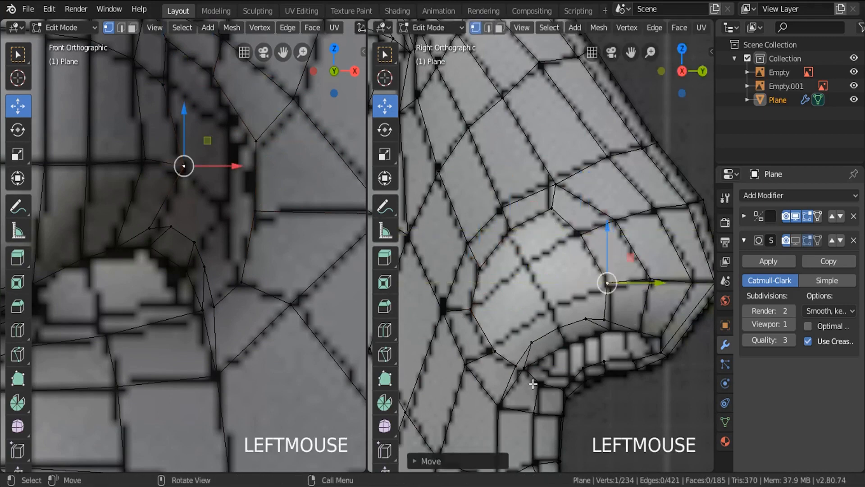
# Raise the ring's lower front and lower rear vertices above the nostril and shift the rear one back in Y
pyautogui.scroll(2, 533, 384)
pyautogui.scroll(-1, 517, 379)
pyautogui.click(520, 355)
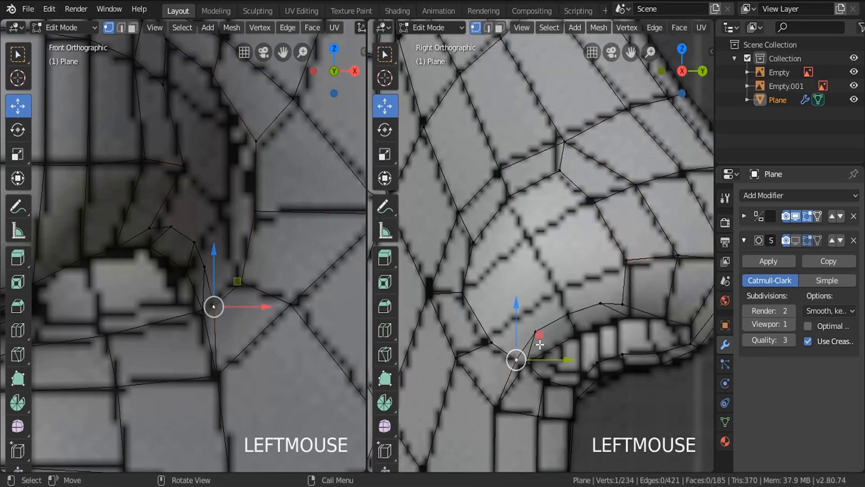
pyautogui.press('a')
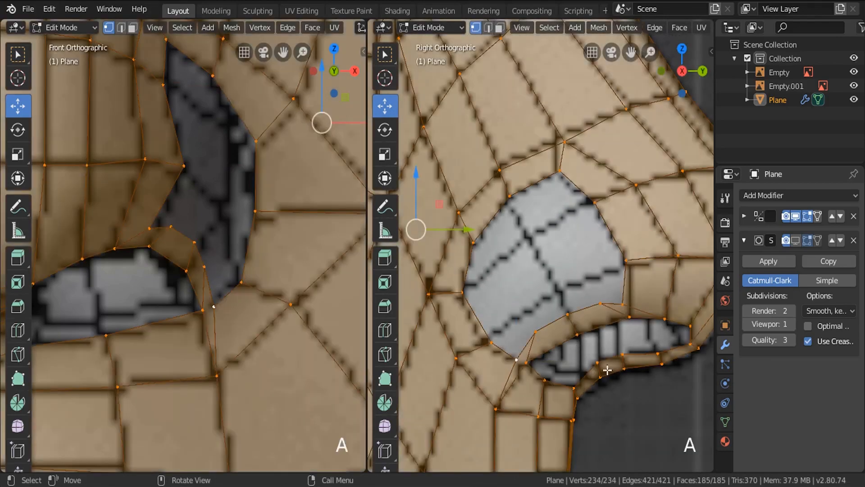
pyautogui.click(627, 300)
pyautogui.moveTo(625, 263); pyautogui.dragTo(621, 244)
pyautogui.click(518, 353)
pyautogui.moveTo(517, 323); pyautogui.dragTo(516, 311)
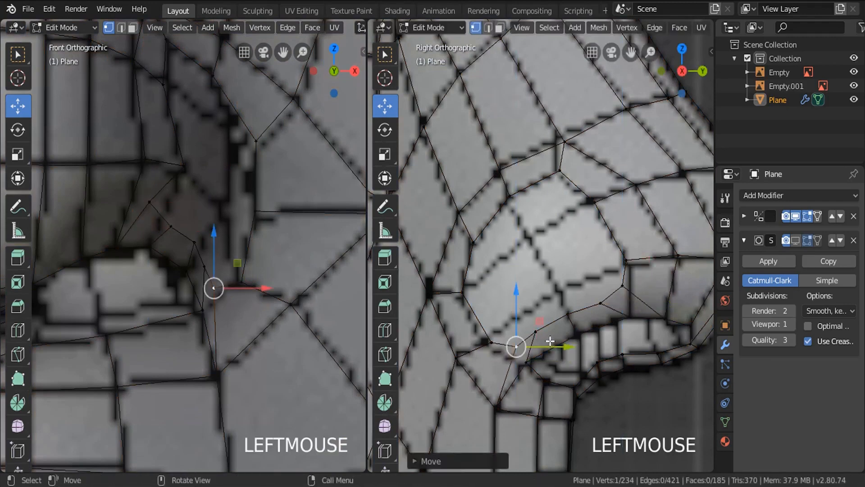
pyautogui.moveTo(550, 344); pyautogui.dragTo(545, 346)
# In face select mode, delete the narrow ring faces along the top of the nostril and at its front and rear corners
pyautogui.click(499, 27)
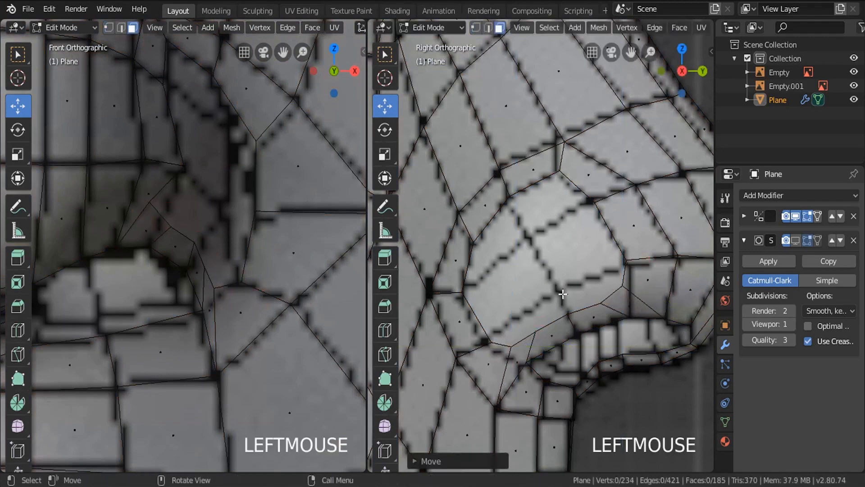
pyautogui.click(560, 325)
pyautogui.press('x')
pyautogui.click(646, 286)
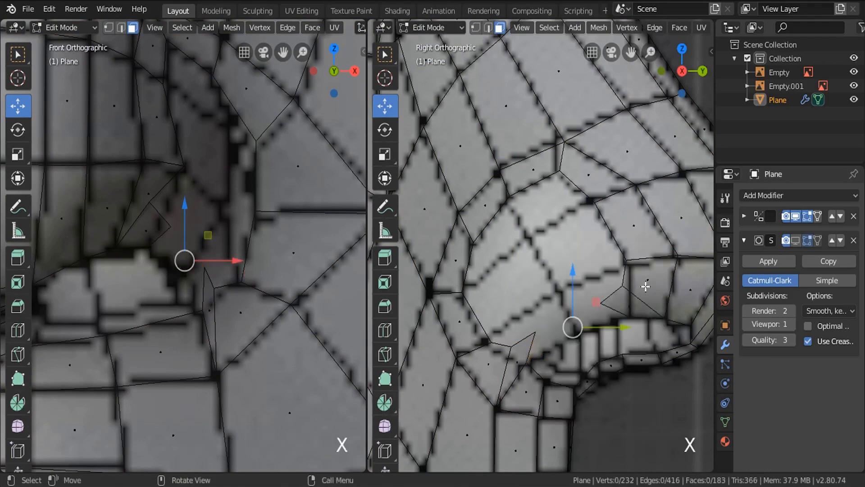
pyautogui.scroll(2, 610, 329)
pyautogui.click(631, 299)
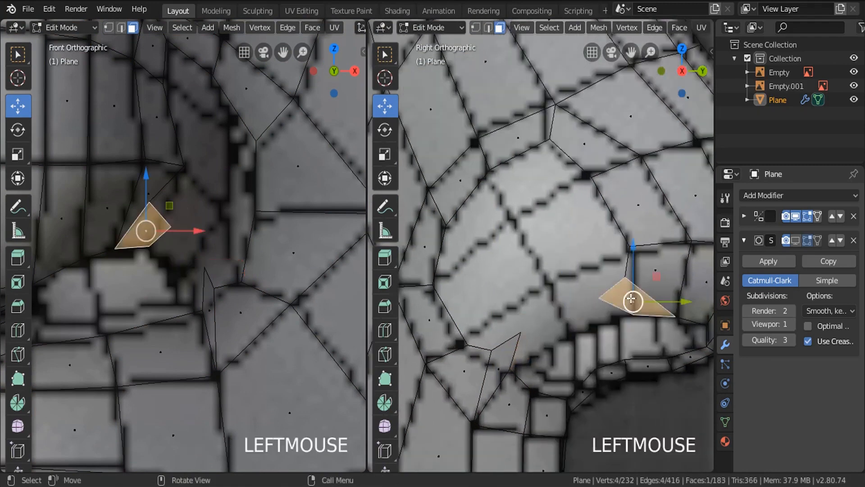
pyautogui.press('x')
pyautogui.click(631, 299)
pyautogui.click(503, 354)
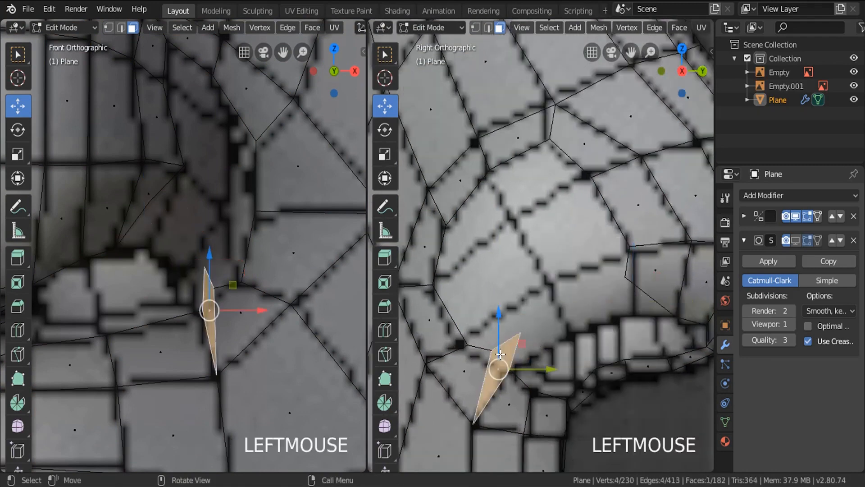
pyautogui.press('x')
pyautogui.click(549, 328)
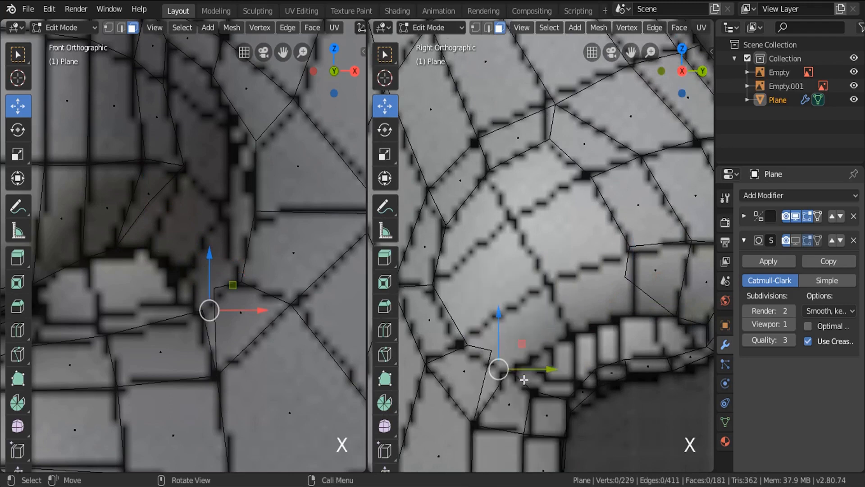
# Turn on vertex snapping and snap the hole's lower rear vertex onto the nostril's rear corner vertex in the side view
pyautogui.click(476, 27)
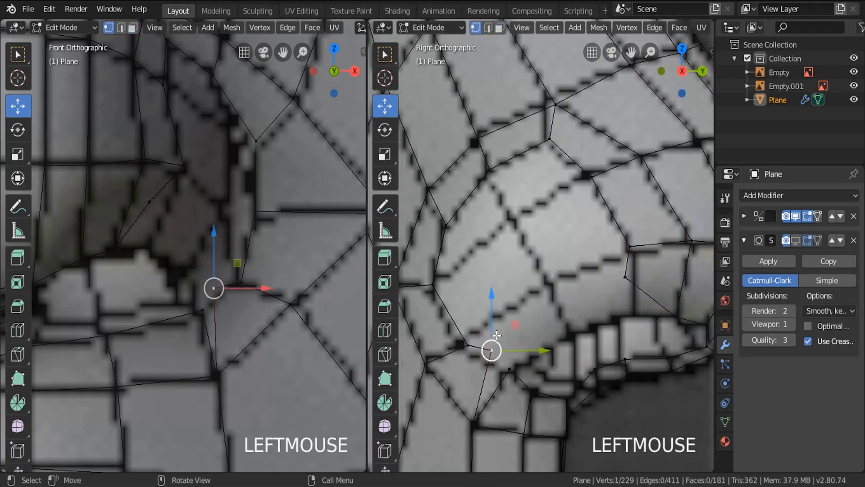
pyautogui.hotkey('shift', 'Tab')
pyautogui.moveTo(492, 351); pyautogui.dragTo(519, 352)
pyautogui.scroll(-5, 626, 26)
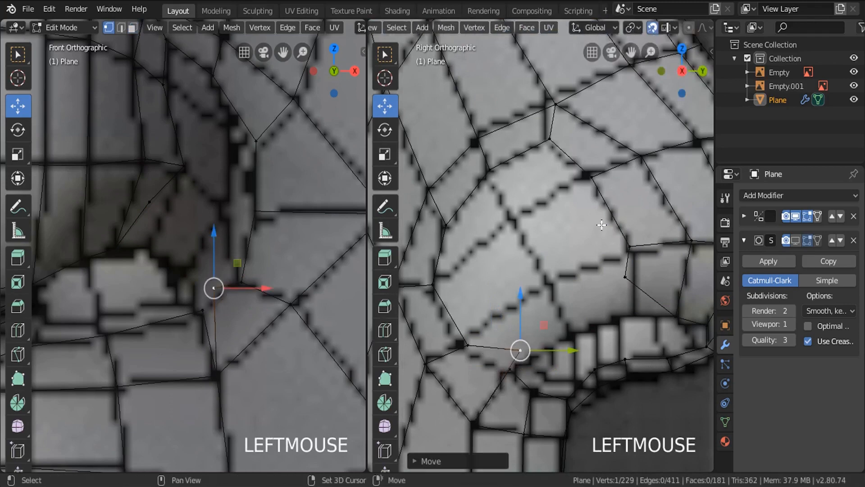
pyautogui.hotkey('shift', 'Tab')
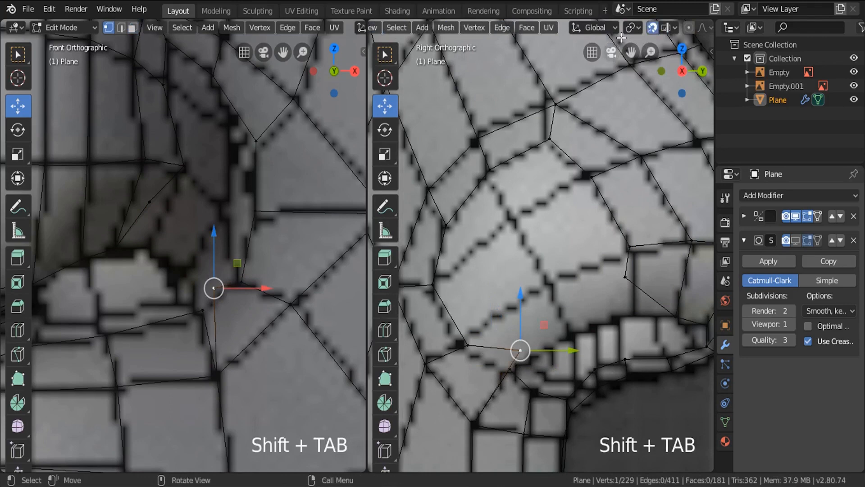
pyautogui.click(676, 29)
pyautogui.click(639, 81)
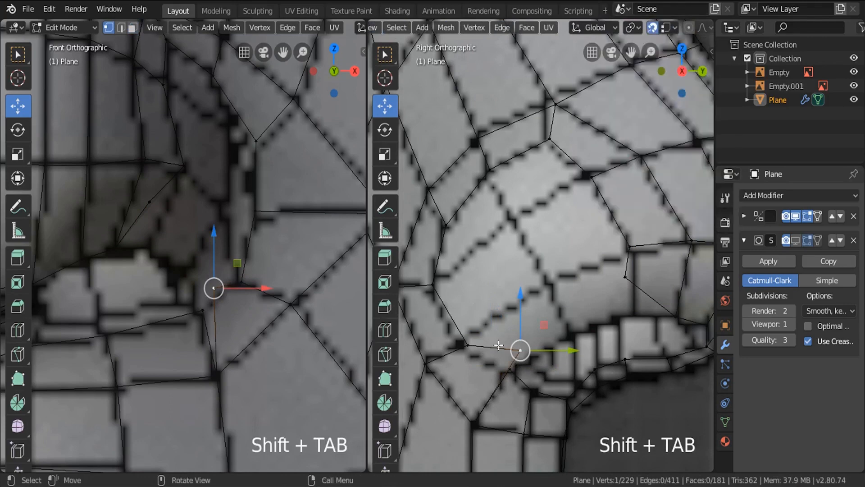
pyautogui.click(509, 367)
# Lower the hole's bottom front vertex to the nostril's upper edge and connect it to the rear corner with an edge
pyautogui.keyDown('shift'); pyautogui.moveTo(615, 324); pyautogui.dragTo(574, 239, button='middle'); pyautogui.keyUp('shift')
pyautogui.press('a')
pyautogui.press('a')
pyautogui.moveTo(585, 188); pyautogui.dragTo(586, 244)
pyautogui.keyDown('shift'); pyautogui.moveTo(559, 214); pyautogui.dragTo(593, 208, button='middle'); pyautogui.keyUp('shift')
pyautogui.keyDown('shift'); pyautogui.click(507, 271); pyautogui.keyUp('shift')
pyautogui.press('f')
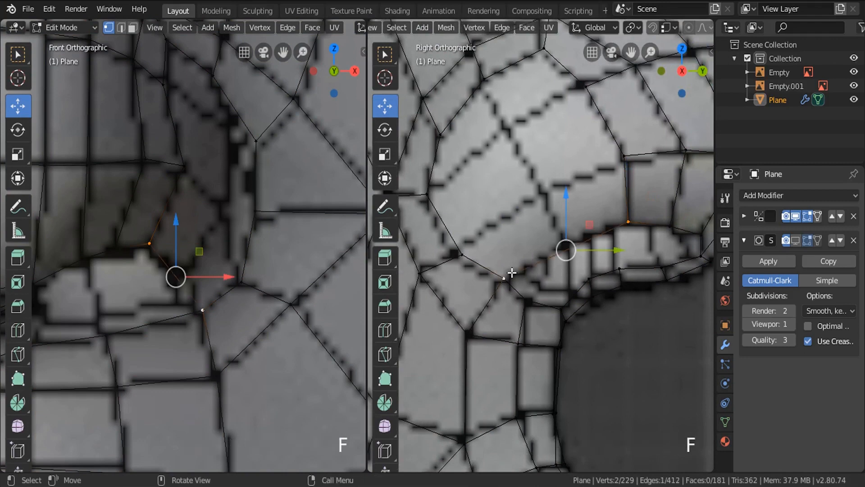
# Cut the new nostril edge once at its middle and raise the added vertex slightly in Z to the side reference
pyautogui.scroll(4, 563, 269)
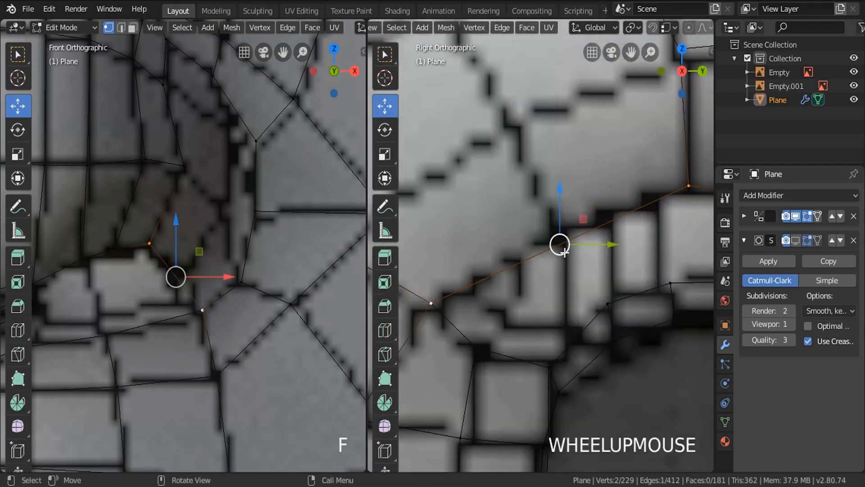
pyautogui.hotkey('ctrl', 'r')
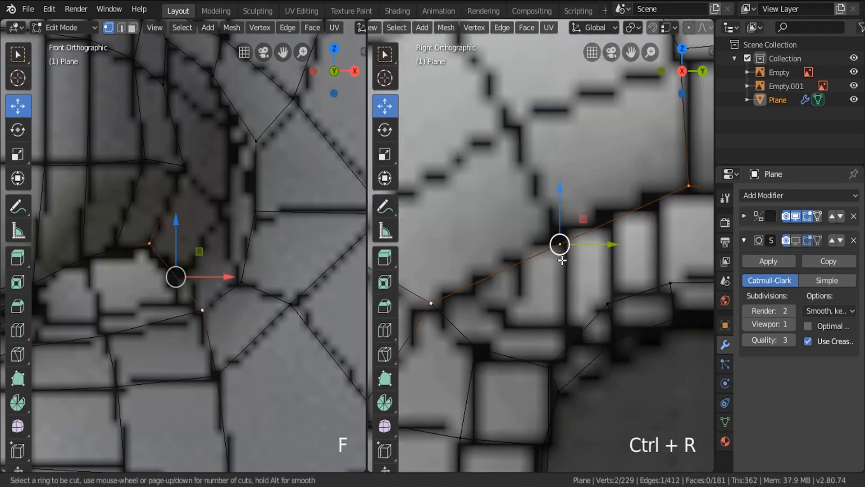
pyautogui.doubleClick(561, 259)
pyautogui.moveTo(562, 209); pyautogui.dragTo(562, 204)
pyautogui.scroll(1, 228, 245)
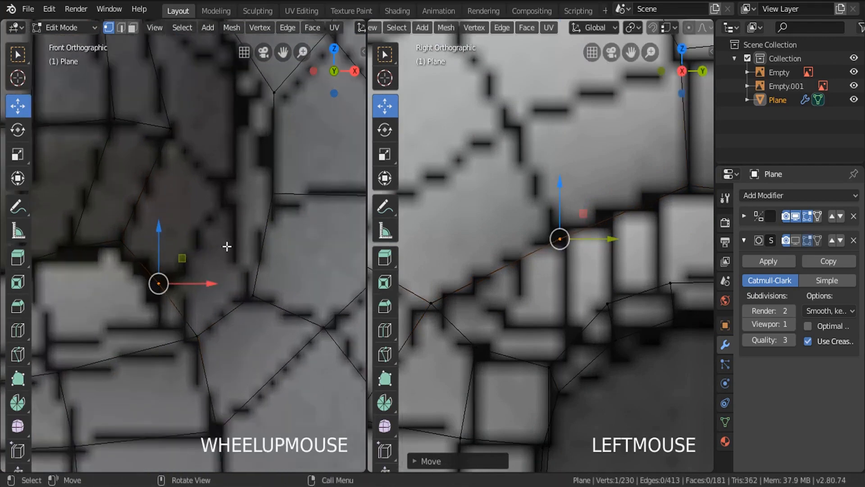
# In edge select mode, fill a face above the nostril between the gap's front vertical edge and its short rear edge in the side view
pyautogui.scroll(-1, 228, 245)
pyautogui.scroll(-3, 597, 218)
pyautogui.keyDown('shift'); pyautogui.moveTo(561, 193); pyautogui.dragTo(570, 243, button='middle'); pyautogui.keyUp('shift')
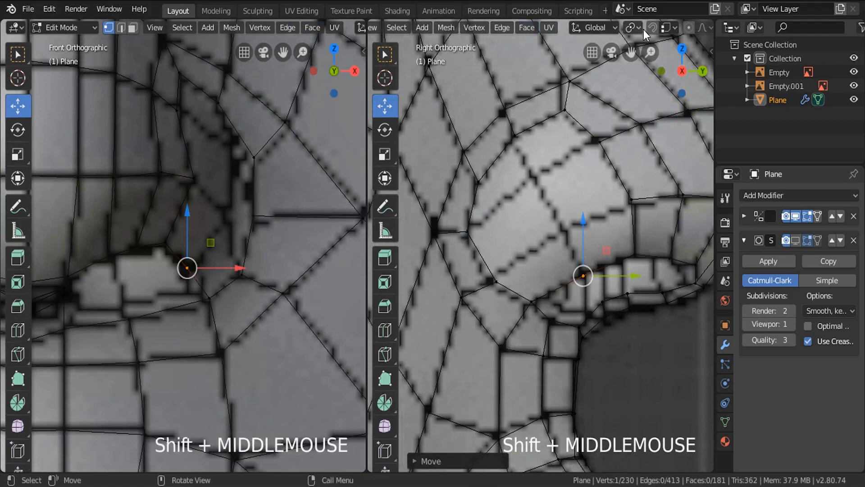
pyautogui.scroll(6, 643, 30)
pyautogui.scroll(2, 518, 29)
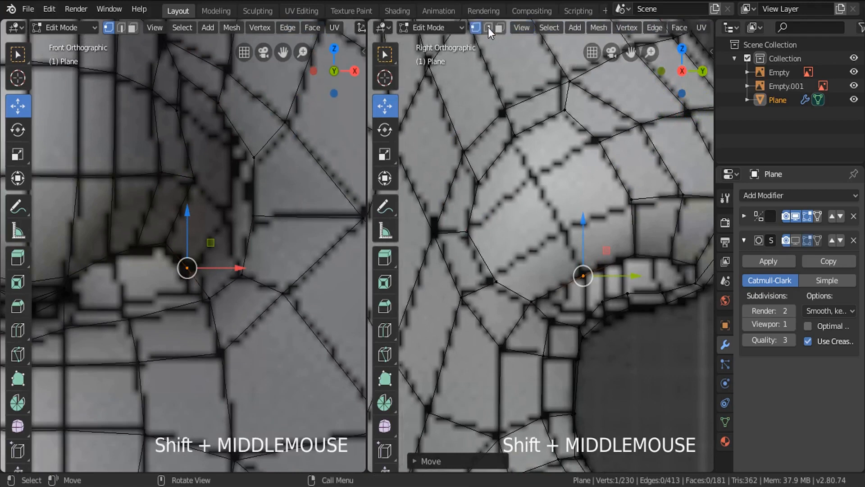
pyautogui.click(488, 28)
pyautogui.click(633, 224)
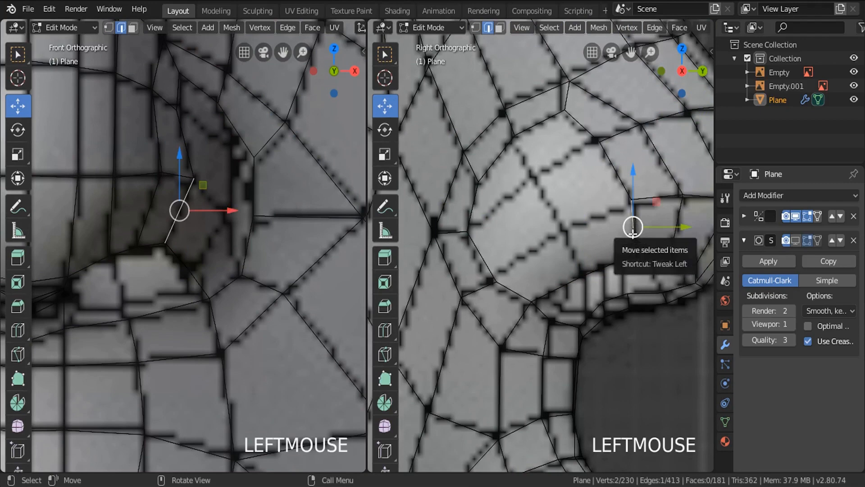
pyautogui.click(609, 263)
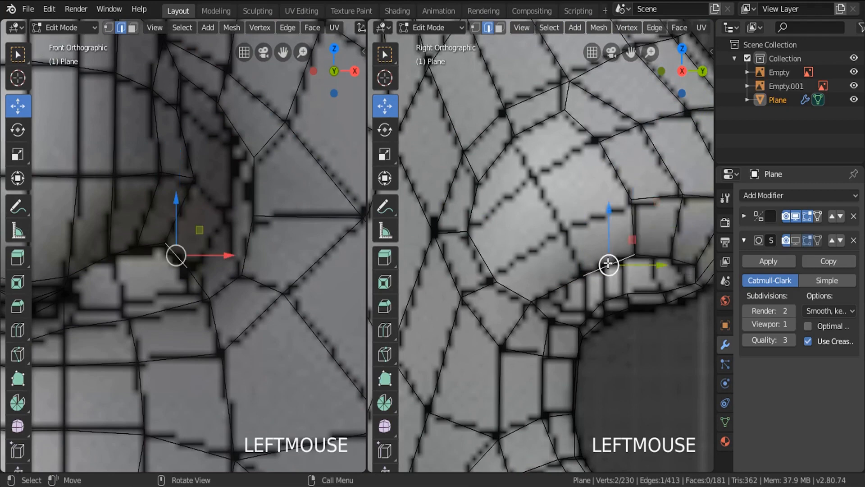
pyautogui.keyDown('shift'); pyautogui.click(547, 121); pyautogui.keyUp('shift')
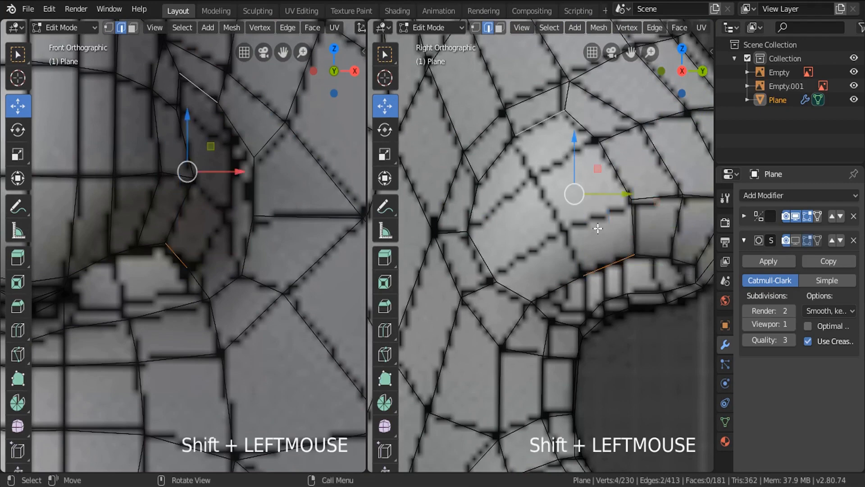
pyautogui.click(634, 219)
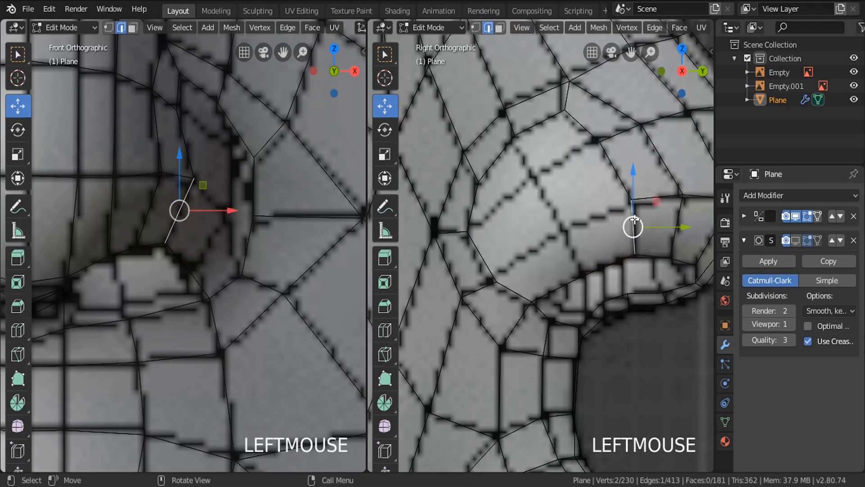
pyautogui.keyDown('shift'); pyautogui.click(515, 286); pyautogui.keyUp('shift')
pyautogui.press('f')
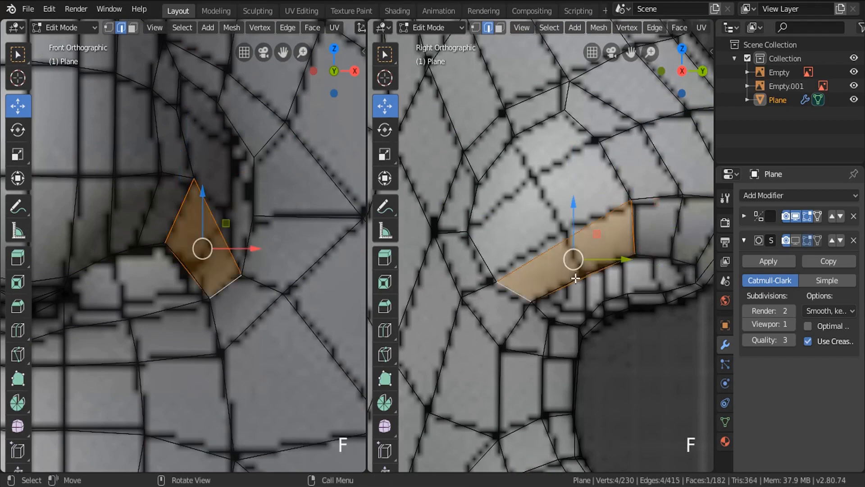
# Loop cut the new face once across its middle, turn snapping off, and move the cut edge to match the side reference
pyautogui.hotkey('ctrl', 'r')
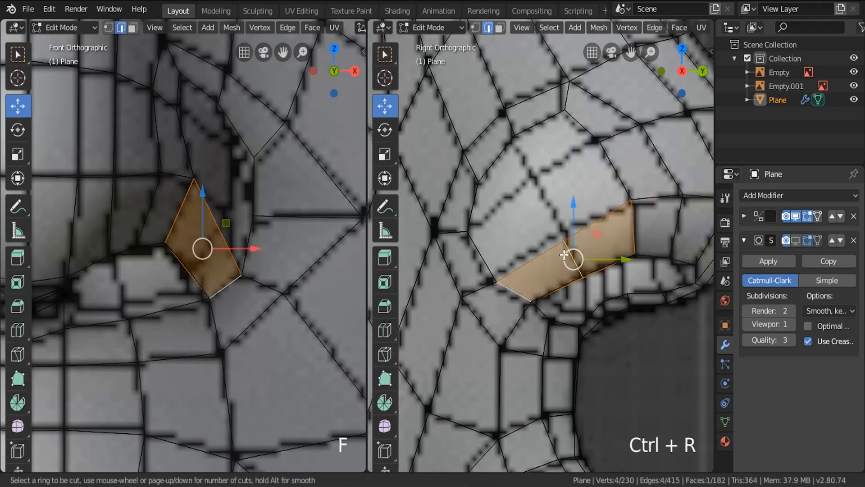
pyautogui.click(564, 255)
pyautogui.scroll(2, 589, 297)
pyautogui.moveTo(565, 238); pyautogui.dragTo(584, 255)
pyautogui.hotkey('shift', 'Tab')
pyautogui.scroll(-2, 574, 245)
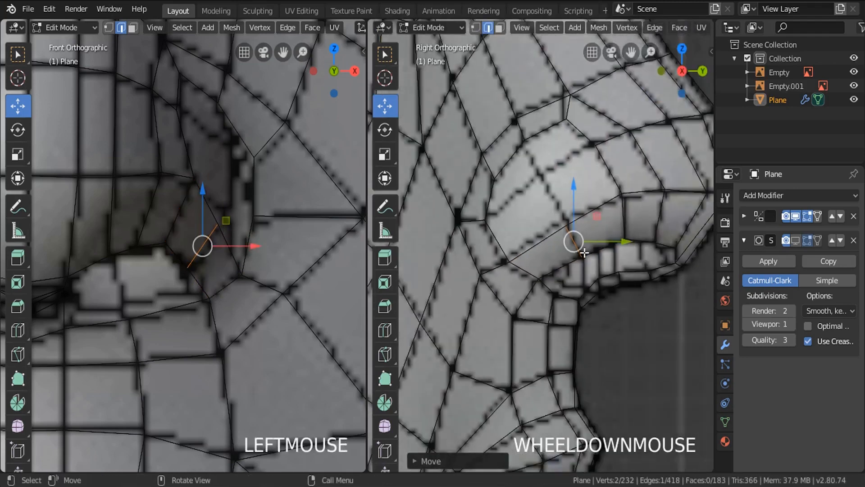
# Fill the upper part of the nose wing gap with a face between its short front edge and its rear edge
pyautogui.keyDown('shift'); pyautogui.moveTo(573, 245); pyautogui.dragTo(587, 214, button='middle'); pyautogui.keyUp('shift')
pyautogui.click(587, 214)
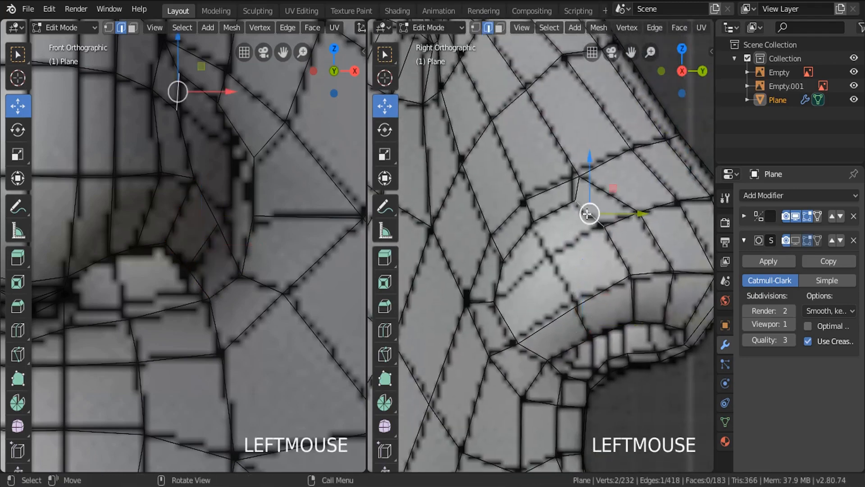
pyautogui.keyDown('shift'); pyautogui.click(504, 279); pyautogui.keyUp('shift')
pyautogui.press('f')
pyautogui.scroll(2, 518, 279)
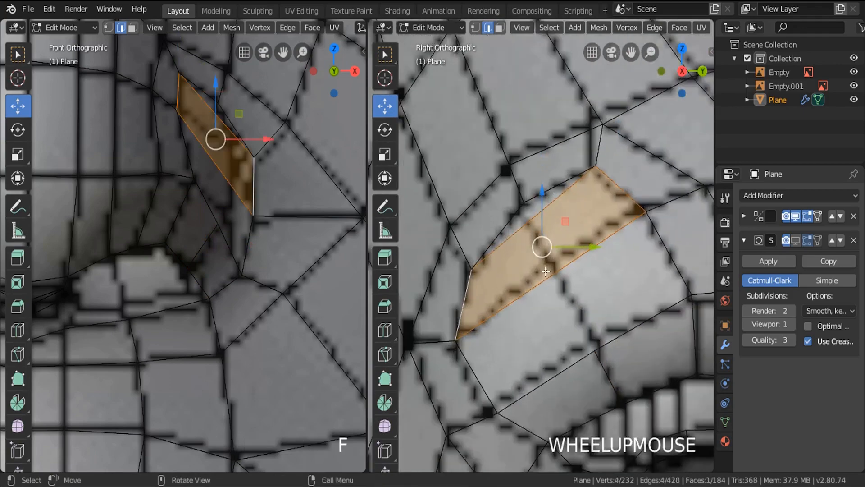
# Loop cut the upper wing face once across its middle and move the cut edge onto the side reference line
pyautogui.hotkey('ctrl', 'r')
pyautogui.click(542, 245)
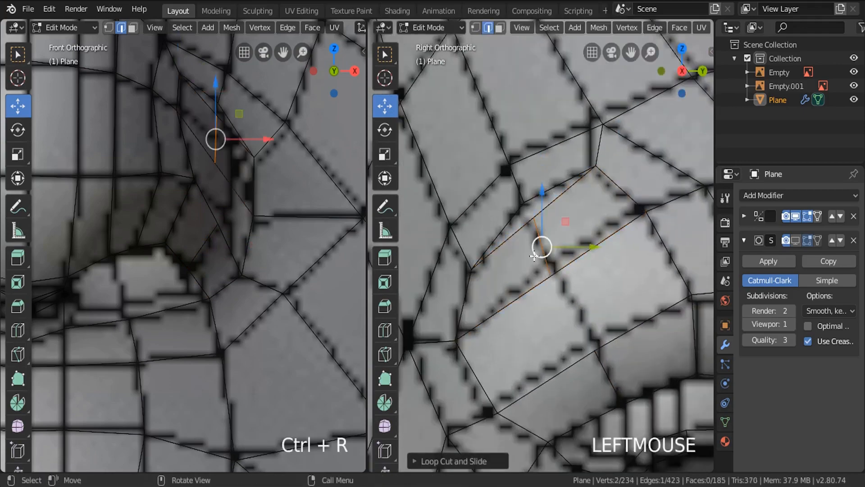
pyautogui.click(526, 213)
pyautogui.scroll(-2, 536, 221)
pyautogui.click(573, 228)
pyautogui.scroll(2, 587, 261)
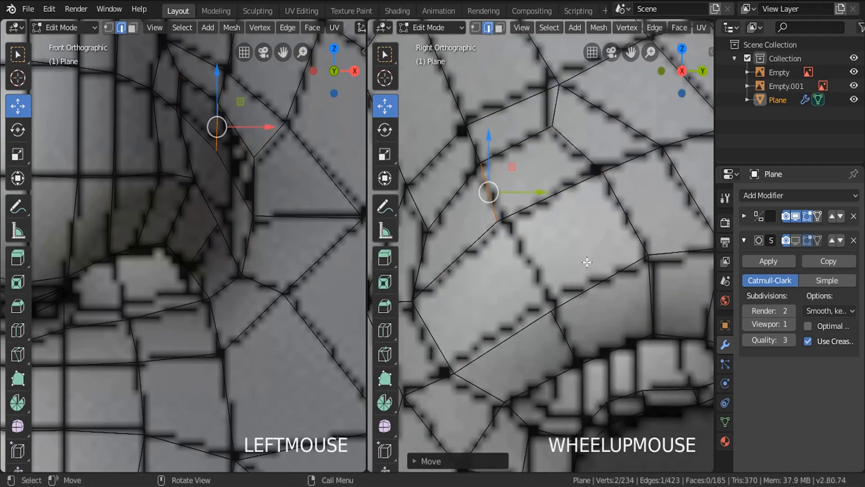
# Fill the two remaining quads between the upper and lower strips of the nose wing
pyautogui.click(568, 196)
pyautogui.keyDown('shift'); pyautogui.click(596, 281); pyautogui.keyUp('shift')
pyautogui.press('f')
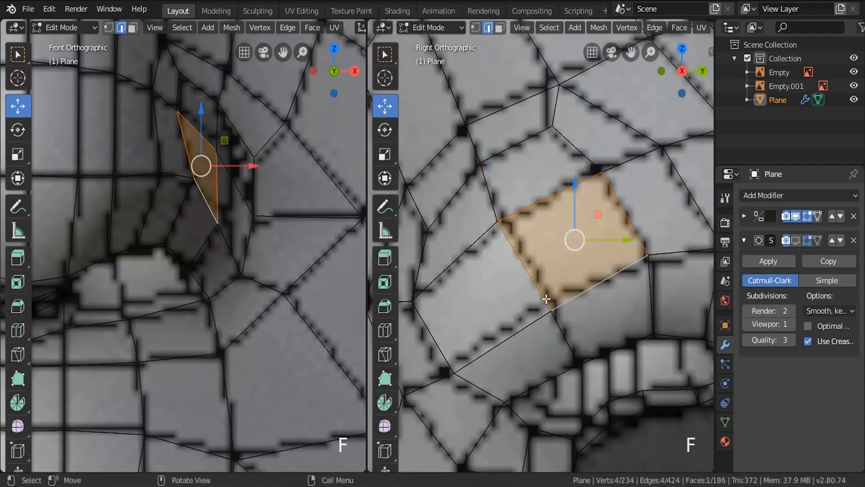
pyautogui.click(505, 340)
pyautogui.keyDown('shift'); pyautogui.click(478, 234); pyautogui.keyUp('shift')
pyautogui.press('f')
# Switch the side viewport to solid shading and examine the closed nose wing from several angles in Object and Edit Mode
pyautogui.scroll(-5, 523, 258)
pyautogui.moveTo(585, 252)
pyautogui.mouseDown(button='middle')
pyautogui.moveTo(564, 266)
pyautogui.moveTo(542, 264)
pyautogui.mouseUp(button='middle')
pyautogui.press('z')
pyautogui.click(628, 266)
pyautogui.scroll(-2, 628, 266)
pyautogui.moveTo(628, 266)
pyautogui.mouseDown(button='middle')
pyautogui.moveTo(518, 244)
pyautogui.moveTo(541, 250)
pyautogui.mouseUp(button='middle')
pyautogui.press('Tab')
pyautogui.scroll(-3, 518, 244)
pyautogui.scroll(4, 530, 250)
pyautogui.scroll(3, 531, 250)
pyautogui.press('Tab')
# Move the nose wing's middle vertical edge outward in X and check the bulge from the side
pyautogui.click(517, 244)
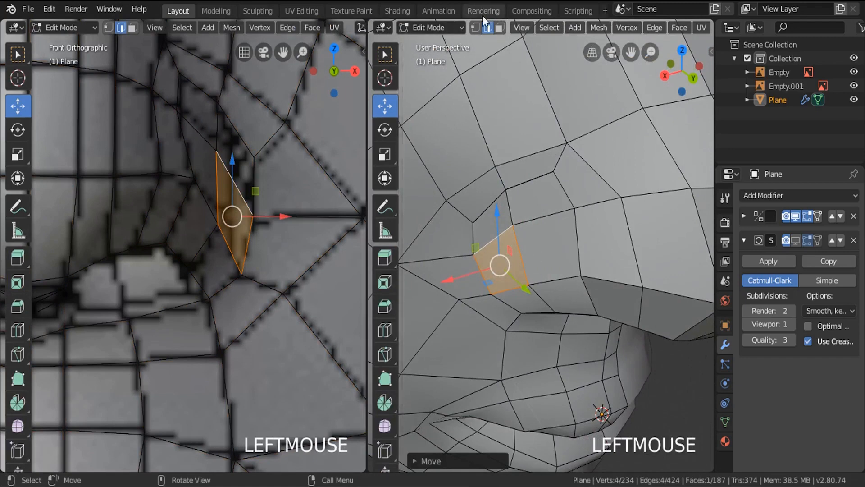
pyautogui.click(526, 253)
pyautogui.moveTo(485, 265); pyautogui.dragTo(469, 270)
pyautogui.hotkey('ctrl', 'z')
pyautogui.moveTo(469, 269); pyautogui.dragTo(521, 234, button='middle')
pyautogui.press('Tab')
pyautogui.scroll(-3, 510, 201)
pyautogui.press('Tab')
pyautogui.scroll(3, 507, 236)
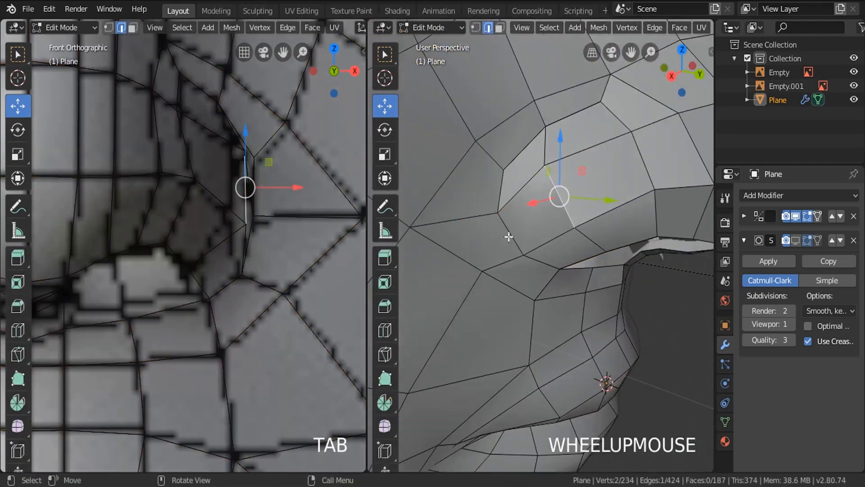
# Move the wing's rear edge inward in X in the front view and review the nose in Object Mode
pyautogui.click(515, 243)
pyautogui.moveTo(299, 243); pyautogui.dragTo(260, 248)
pyautogui.press('Tab')
pyautogui.scroll(-3, 508, 188)
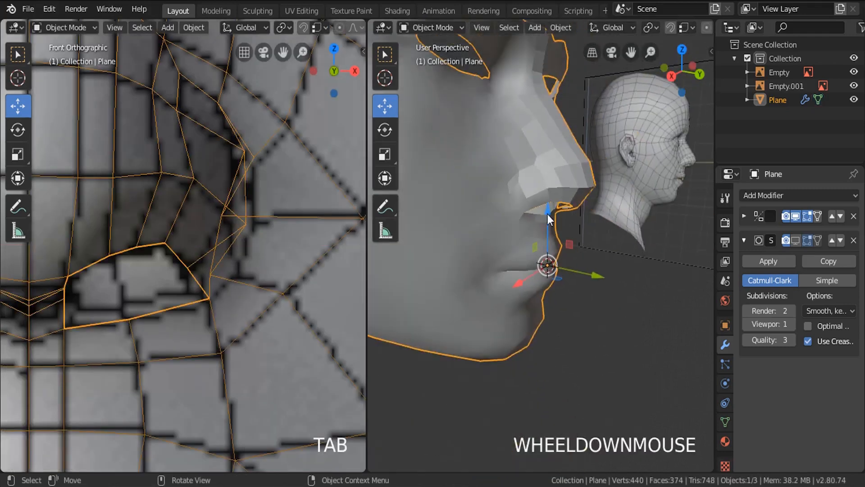
pyautogui.moveTo(547, 214); pyautogui.dragTo(495, 207, button='middle')
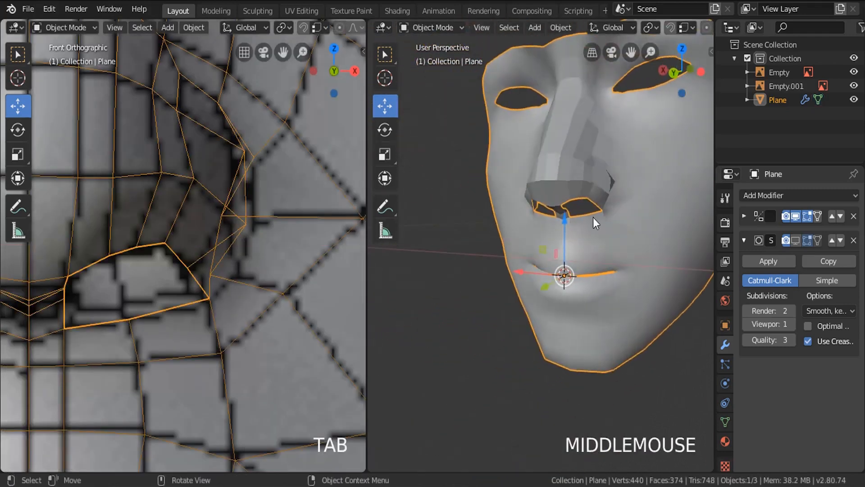
pyautogui.moveTo(593, 217); pyautogui.dragTo(481, 224, button='middle')
# Select the vertical edge at the front of the wing, shift it slightly inward in X and check the nose
pyautogui.press('Tab')
pyautogui.scroll(3, 559, 198)
pyautogui.click(524, 207)
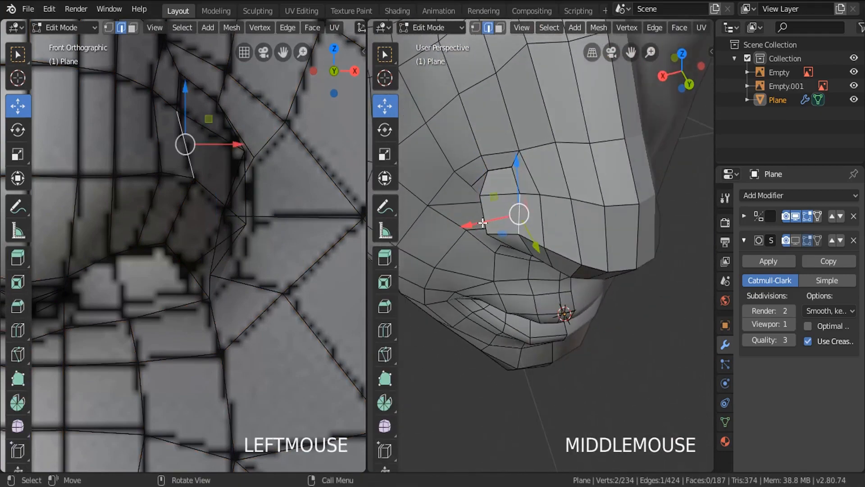
pyautogui.moveTo(482, 224); pyautogui.dragTo(491, 223)
pyautogui.moveTo(492, 222); pyautogui.dragTo(561, 174, button='middle')
pyautogui.press('Tab')
pyautogui.scroll(-3, 567, 214)
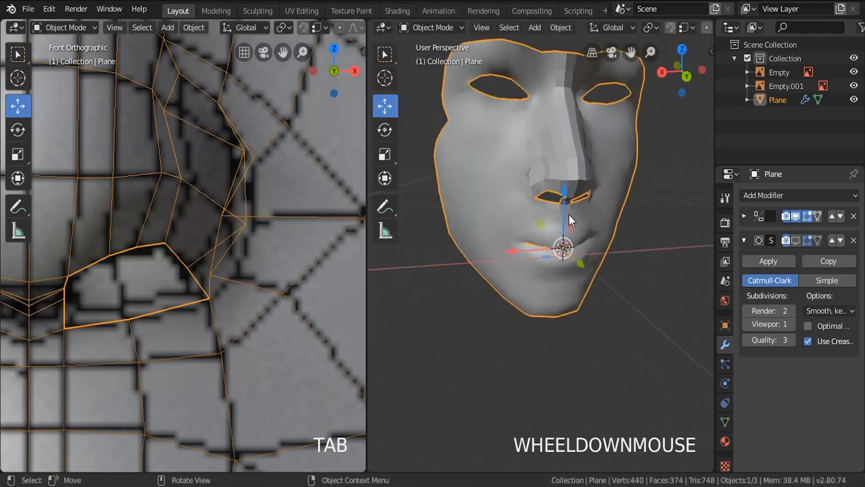
# Shift the vertical edge just ahead of the wing slightly inward in X
pyautogui.moveTo(568, 214); pyautogui.dragTo(520, 204, button='middle')
pyautogui.press('Tab')
pyautogui.scroll(3, 575, 201)
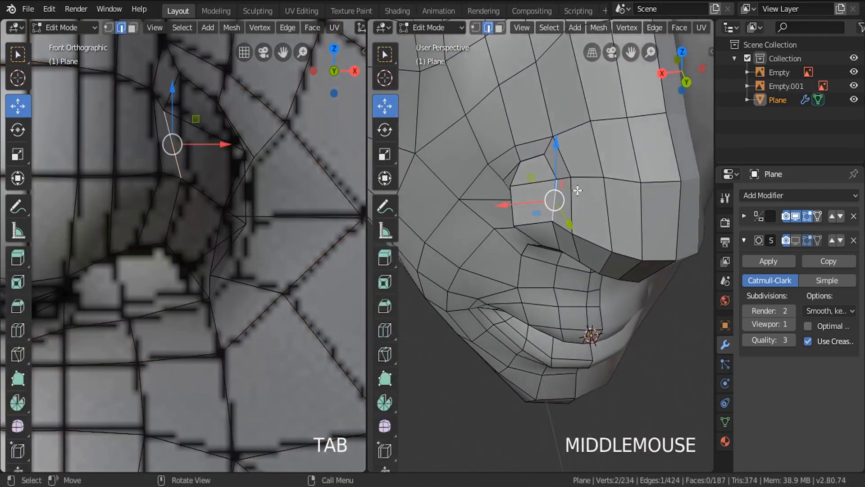
pyautogui.moveTo(530, 205); pyautogui.dragTo(536, 206)
pyautogui.moveTo(536, 207); pyautogui.dragTo(504, 167, button='middle')
# In face select mode, move the wing's outer side face outward in X, rotate it to follow the wing and review the result
pyautogui.click(500, 28)
pyautogui.click(546, 202)
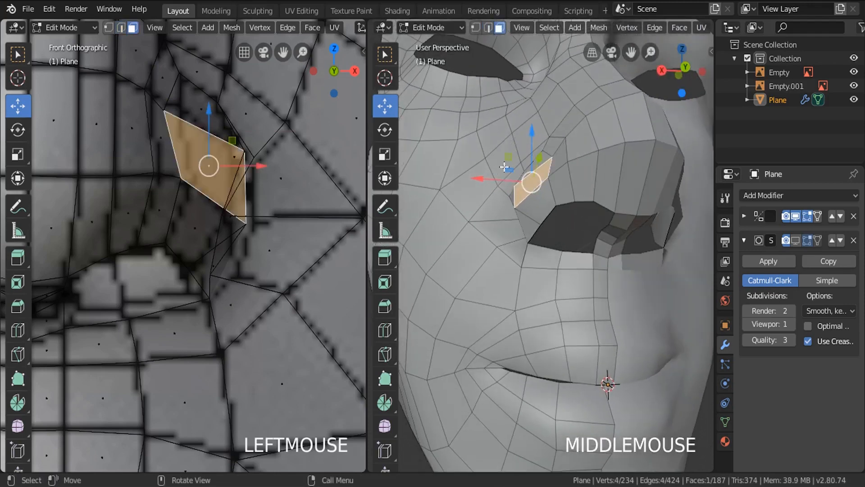
pyautogui.moveTo(493, 178); pyautogui.dragTo(481, 175)
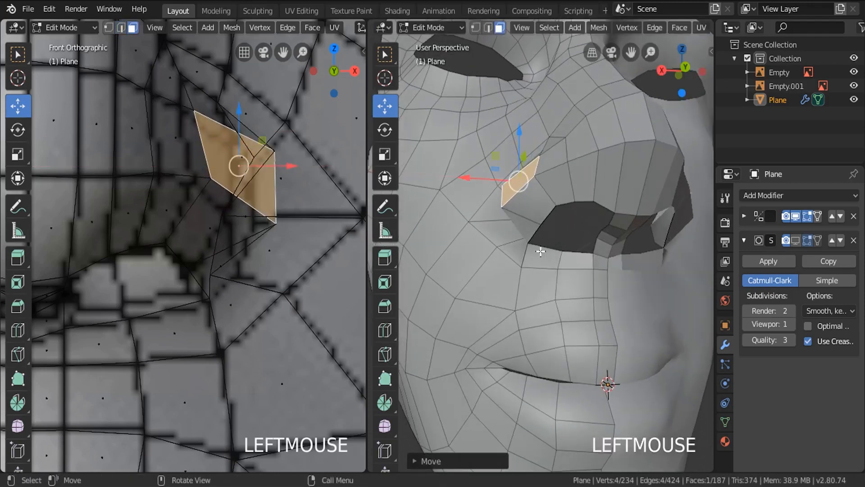
pyautogui.press('r')
pyautogui.click(569, 230)
pyautogui.press('Tab')
pyautogui.scroll(-3, 551, 158)
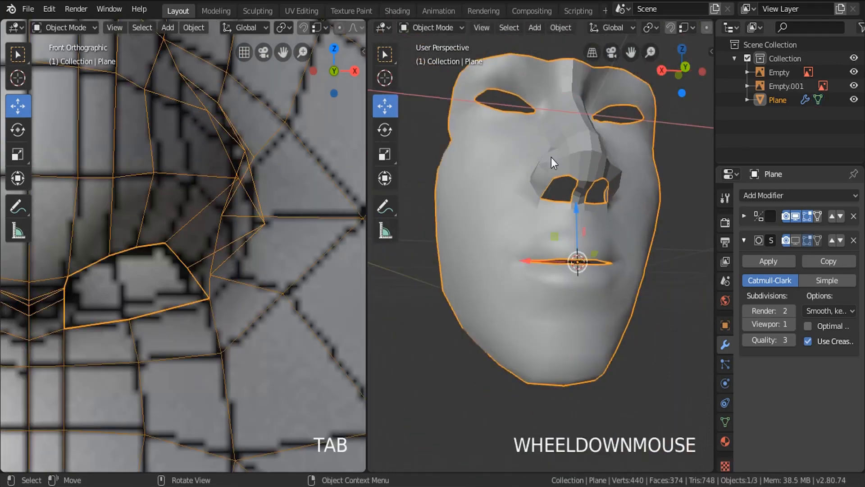
pyautogui.moveTo(551, 158); pyautogui.dragTo(620, 227, button='middle')
pyautogui.scroll(-3, 562, 166)
pyautogui.press('Tab')
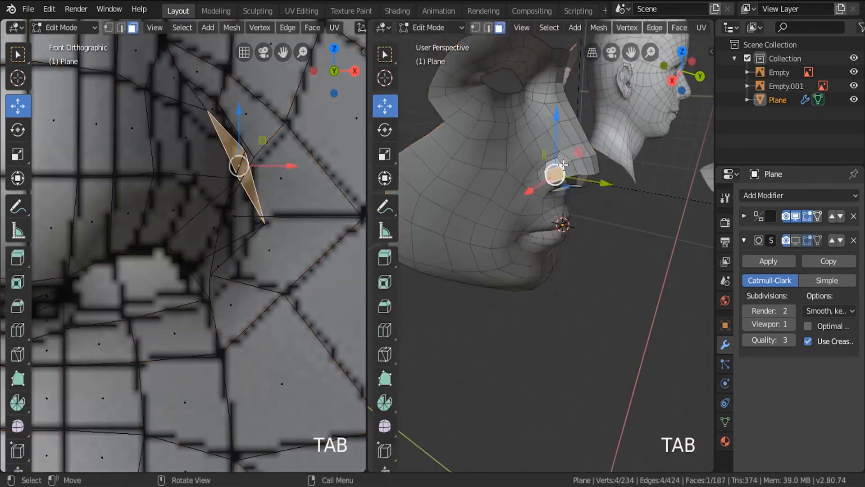
# Scale the wing's side face down slightly
pyautogui.scroll(5, 563, 165)
pyautogui.moveTo(564, 164); pyautogui.dragTo(552, 201, button='middle')
pyautogui.press('s')
pyautogui.click(535, 250)
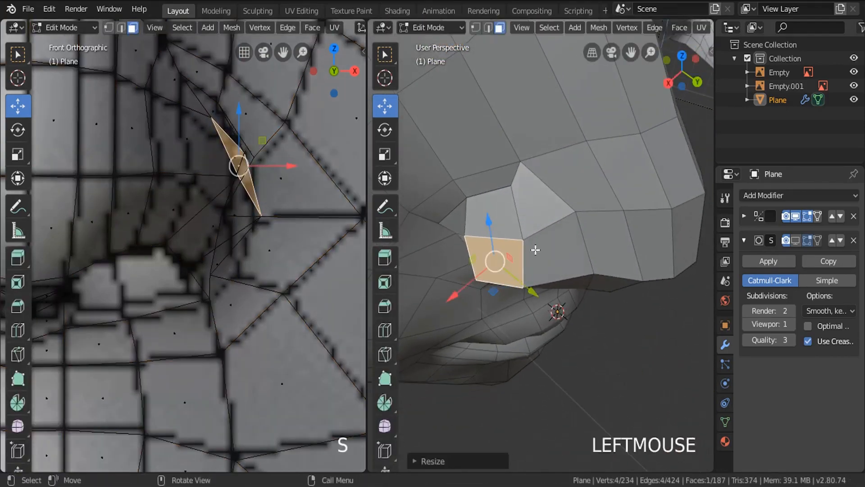
# Rotate the wing's side face to face more sideways and move it slightly outward in X
pyautogui.moveTo(535, 249); pyautogui.dragTo(508, 161, button='middle')
pyautogui.moveTo(497, 132); pyautogui.dragTo(471, 163, button='middle')
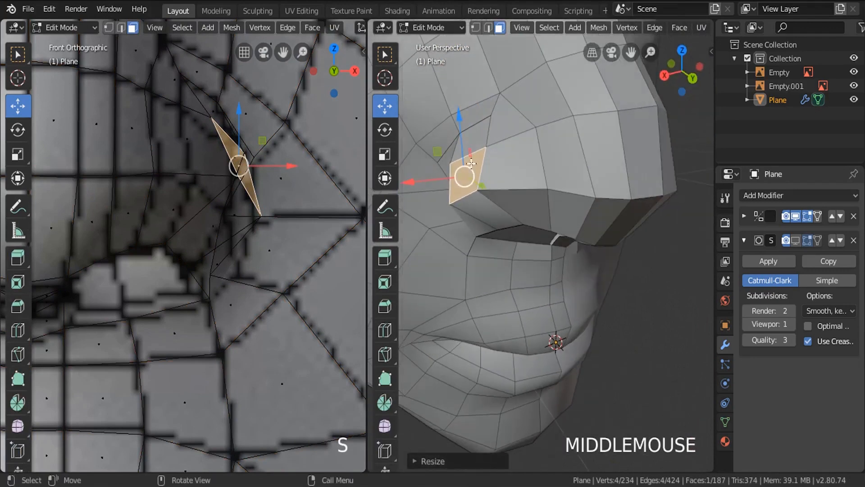
pyautogui.moveTo(508, 247); pyautogui.dragTo(536, 281, button='middle')
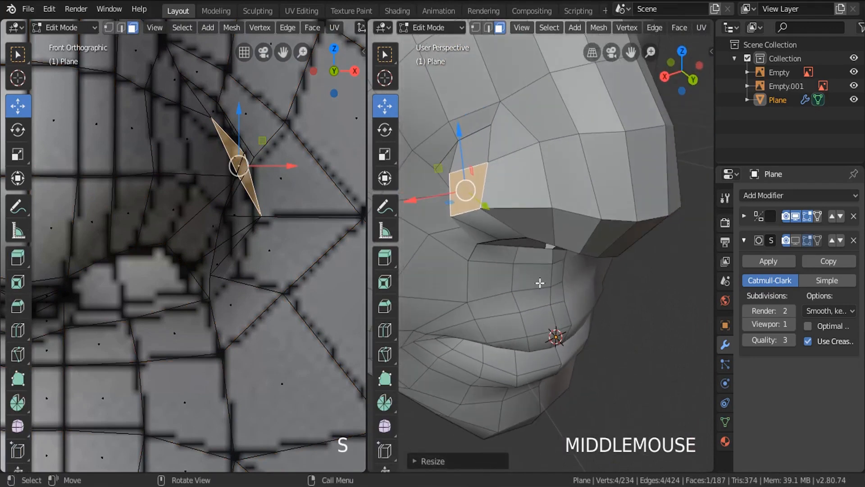
pyautogui.press('r')
pyautogui.click(548, 246)
pyautogui.moveTo(438, 193); pyautogui.dragTo(431, 195)
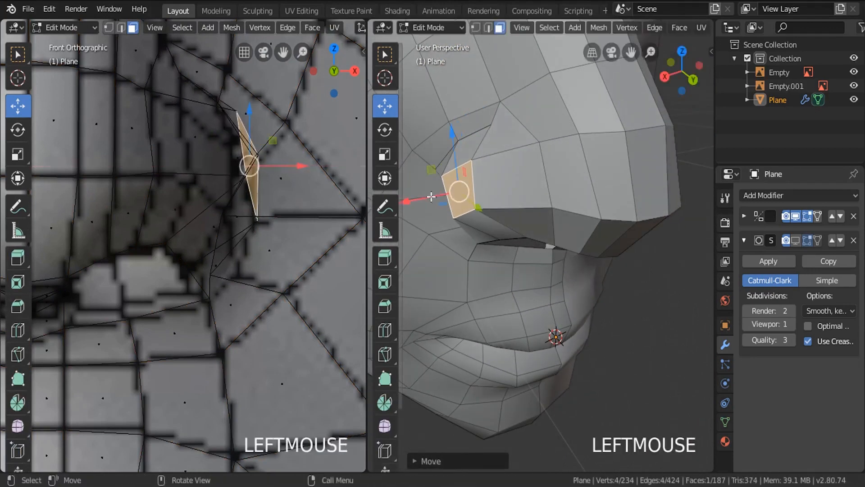
# Nudge the wing's side face slightly forward along Y and rescale it
pyautogui.moveTo(431, 195); pyautogui.dragTo(457, 209, button='middle')
pyautogui.moveTo(531, 232); pyautogui.dragTo(538, 236)
pyautogui.press('s')
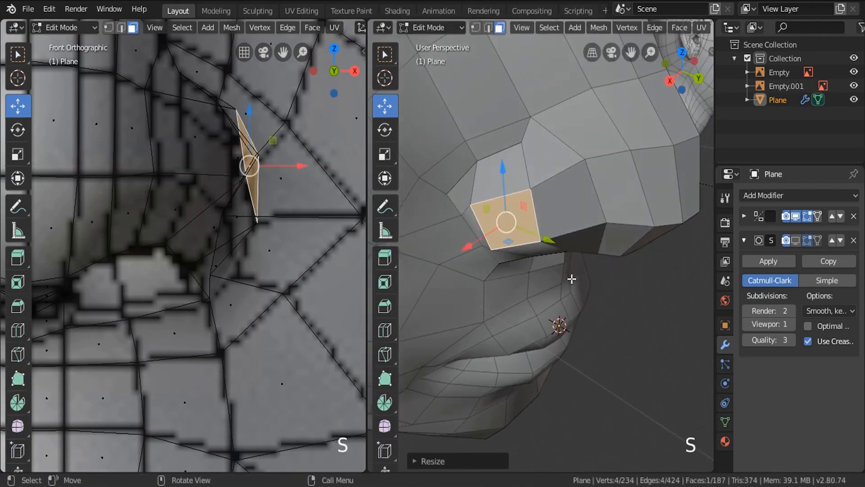
# In Object Mode, turn on the Subdivision Surface modifier's viewport display and inspect the smoothed nose
pyautogui.moveTo(571, 280); pyautogui.dragTo(514, 130, button='middle')
pyautogui.press('Tab')
pyautogui.scroll(-3, 533, 152)
pyautogui.scroll(-2, 518, 133)
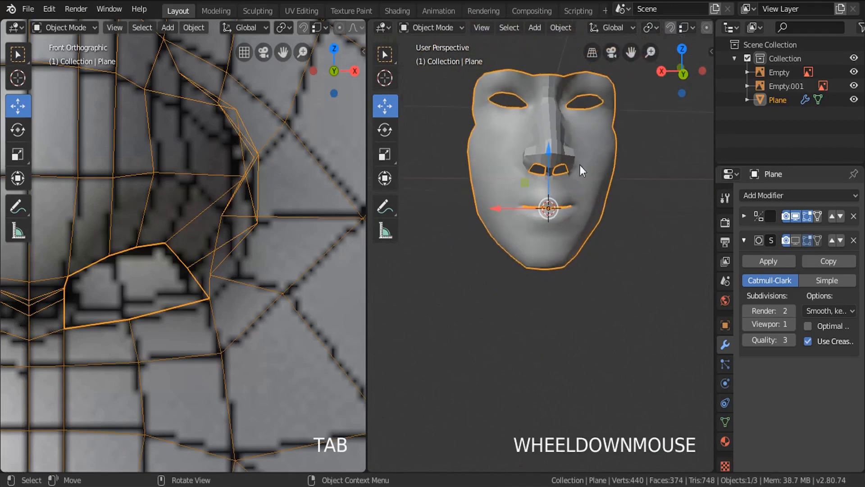
pyautogui.click(796, 240)
pyautogui.moveTo(604, 209); pyautogui.dragTo(574, 246, button='middle')
pyautogui.moveTo(556, 179); pyautogui.dragTo(596, 178, button='middle')
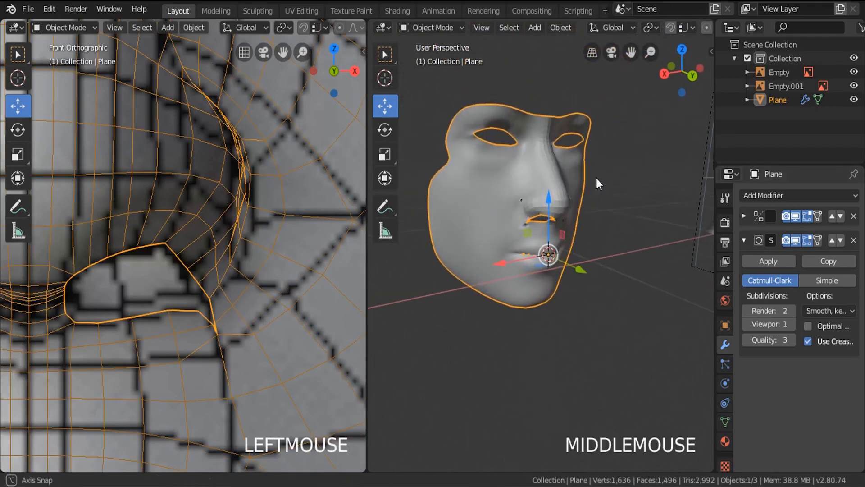
# Merge duplicate vertices across the whole face mesh with Merge by Distance, then return to Object Mode
pyautogui.scroll(3, 544, 195)
pyautogui.press('Tab')
pyautogui.press('a')
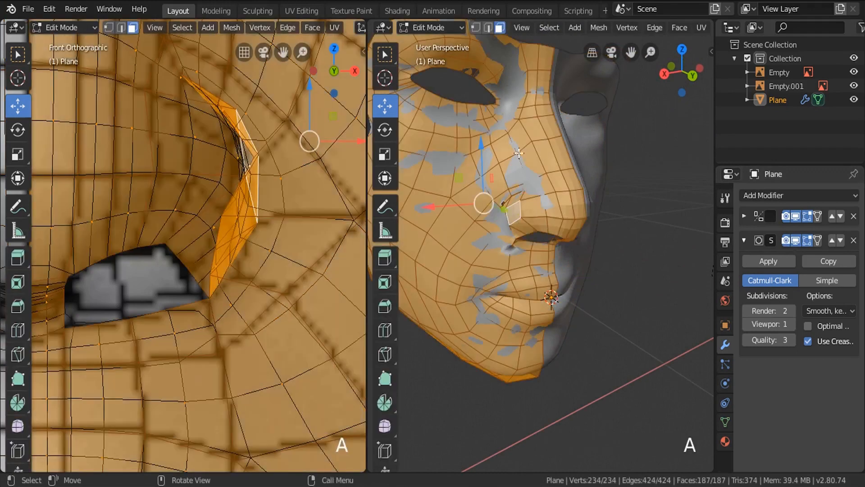
pyautogui.click(595, 28)
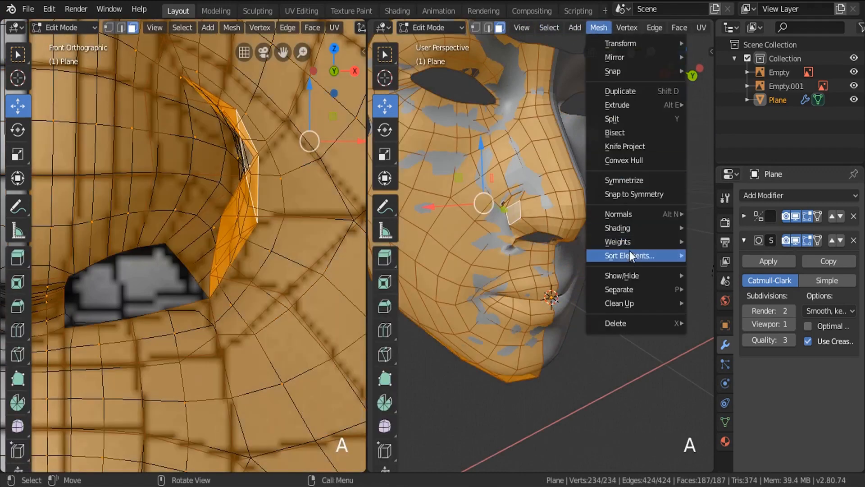
pyautogui.moveTo(627, 228)
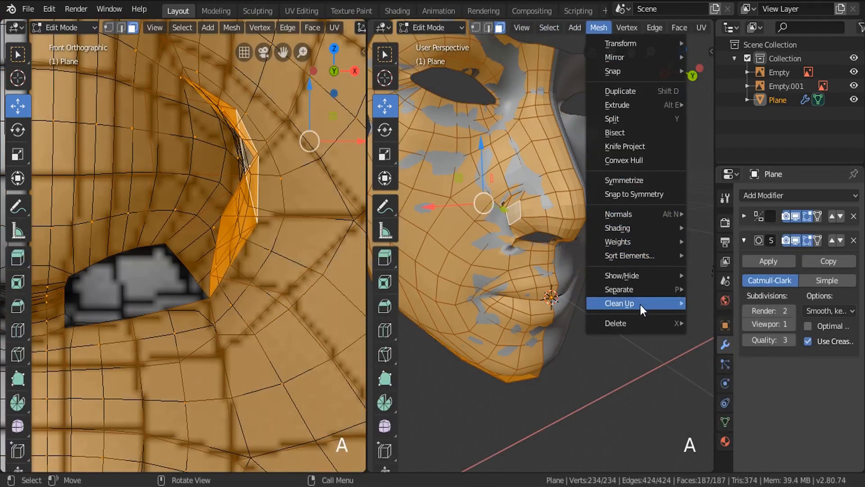
pyautogui.moveTo(639, 304)
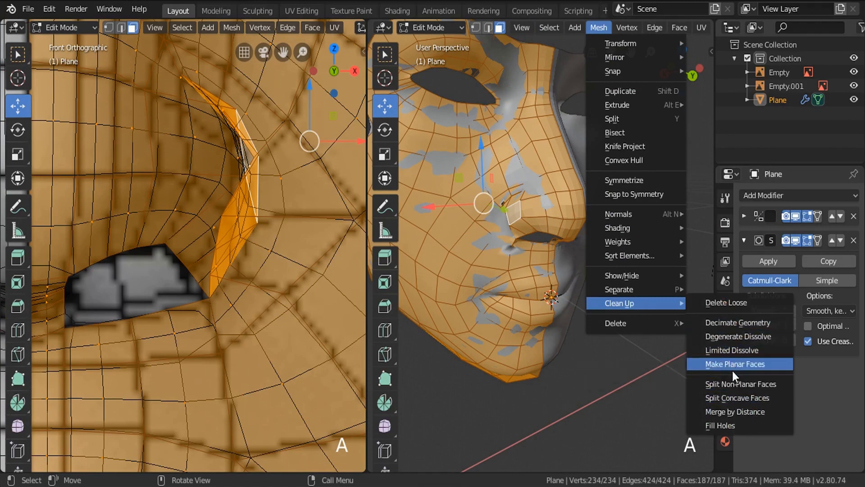
pyautogui.click(735, 412)
pyautogui.press('Tab')
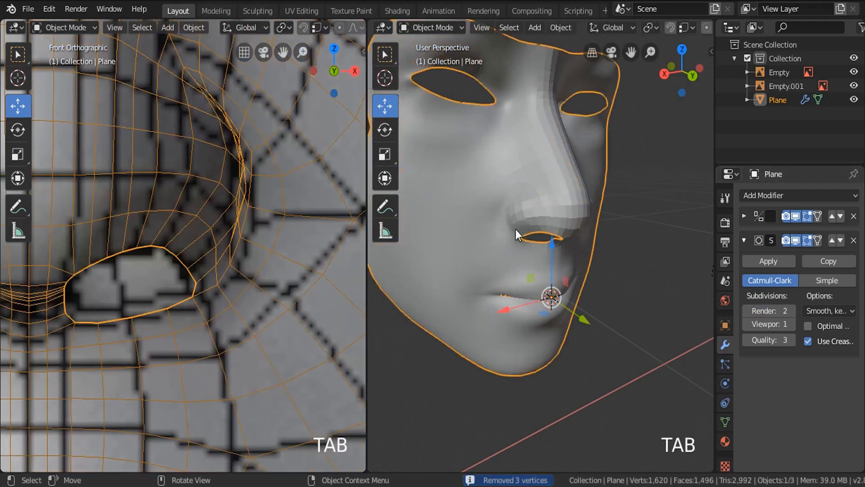
# Apply smooth shading to the face object
pyautogui.moveTo(516, 229); pyautogui.dragTo(525, 220, button='middle')
pyautogui.click(561, 28)
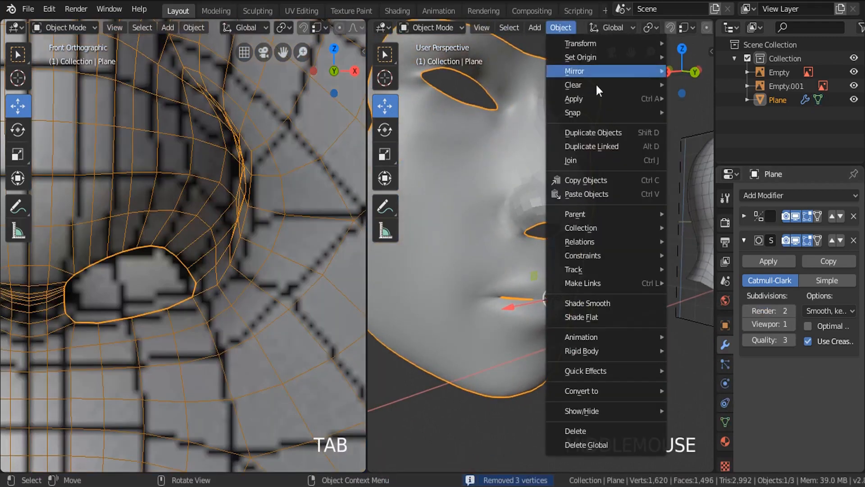
pyautogui.click(586, 303)
# Extrude the nostril's open edge loop, scale it inward, and move the new loop up in Z
pyautogui.moveTo(585, 304); pyautogui.dragTo(585, 141, button='middle')
pyautogui.scroll(-3, 526, 202)
pyautogui.scroll(4, 531, 213)
pyautogui.scroll(5, 531, 213)
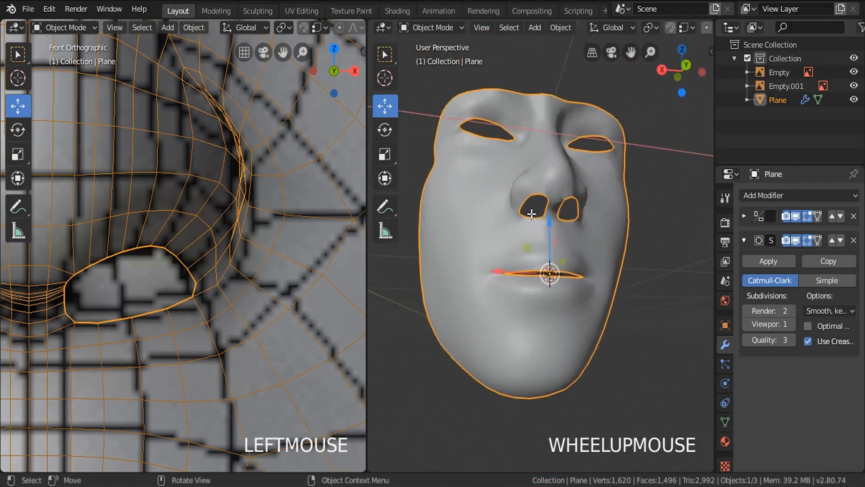
pyautogui.press('Tab')
pyautogui.click(490, 27)
pyautogui.keyDown('alt'); pyautogui.click(547, 191); pyautogui.keyUp('alt')
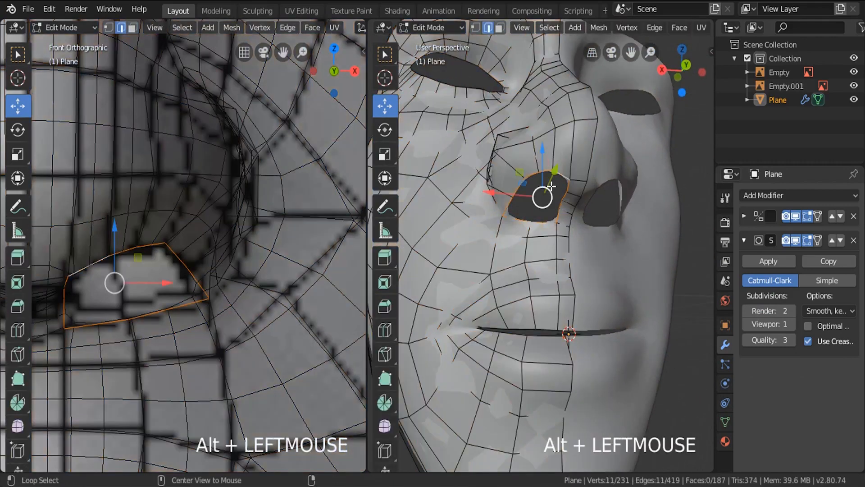
pyautogui.press('KP_Decimal')
pyautogui.moveTo(551, 186); pyautogui.dragTo(585, 252, button='middle')
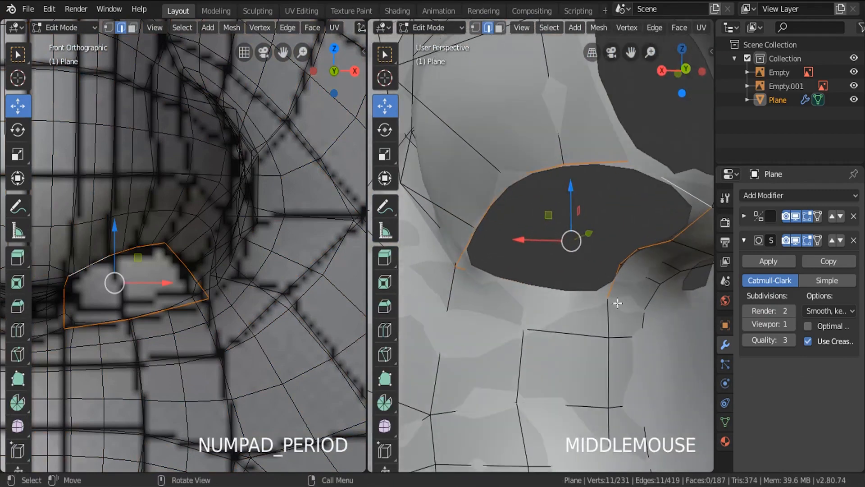
pyautogui.press('e')
pyautogui.press('s')
pyautogui.click(615, 311)
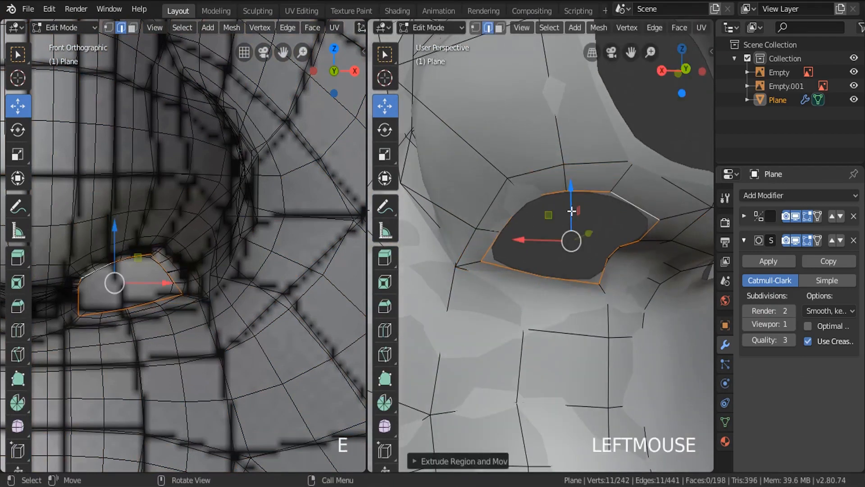
pyautogui.moveTo(573, 207); pyautogui.dragTo(574, 172)
# Extrude the inner nostril loop again and raise it further in Z to deepen the nasal cavity
pyautogui.moveTo(575, 173); pyautogui.dragTo(609, 222, button='middle')
pyautogui.press('e')
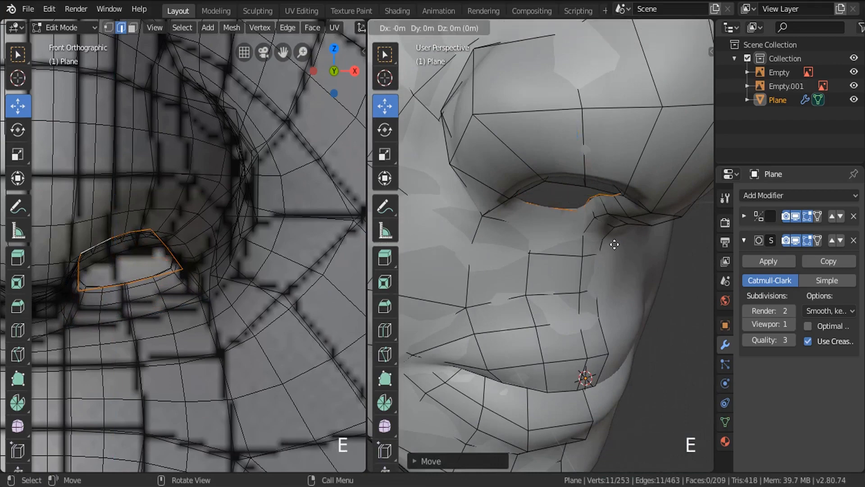
pyautogui.click(609, 231)
pyautogui.moveTo(575, 132); pyautogui.dragTo(577, 73)
# In Object Mode, examine the smoothed nostril cavities from below
pyautogui.press('Tab')
pyautogui.scroll(-3, 544, 134)
pyautogui.moveTo(581, 160); pyautogui.dragTo(530, 109, button='middle')
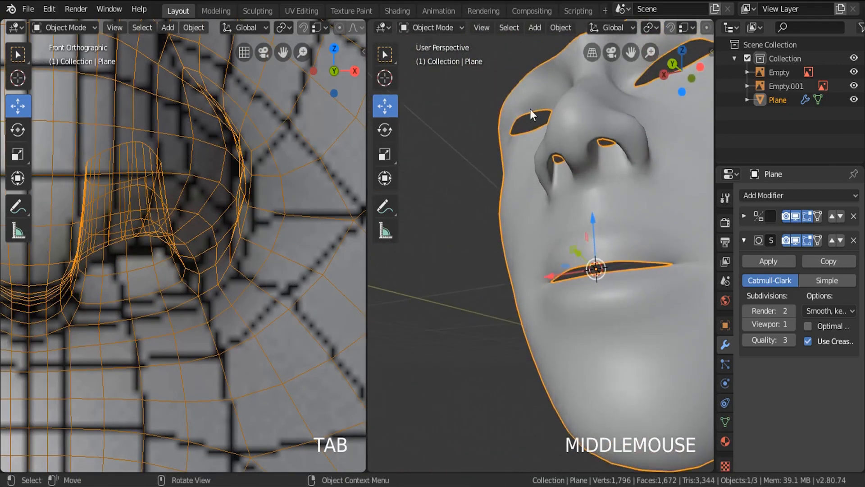
pyautogui.scroll(-3, 547, 124)
pyautogui.press('a')
pyautogui.moveTo(545, 143)
pyautogui.mouseDown(button='middle')
pyautogui.moveTo(573, 149)
pyautogui.moveTo(473, 170)
pyautogui.moveTo(579, 139)
pyautogui.moveTo(559, 149)
pyautogui.mouseUp(button='middle')
pyautogui.click(573, 150)
pyautogui.press('KP_1')
# In Edit Mode, select a face beside the nostril's inner edge and shift it slightly sideways in X
pyautogui.press('Tab')
pyautogui.scroll(3, 579, 163)
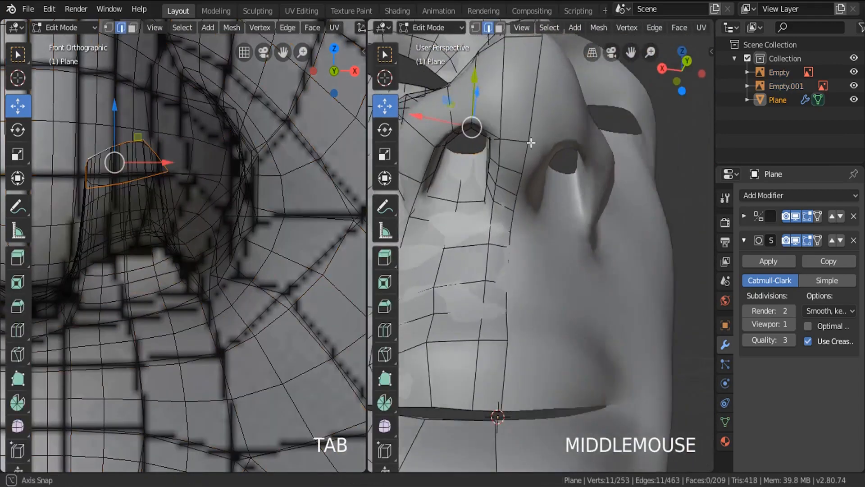
pyautogui.scroll(3, 559, 148)
pyautogui.click(499, 28)
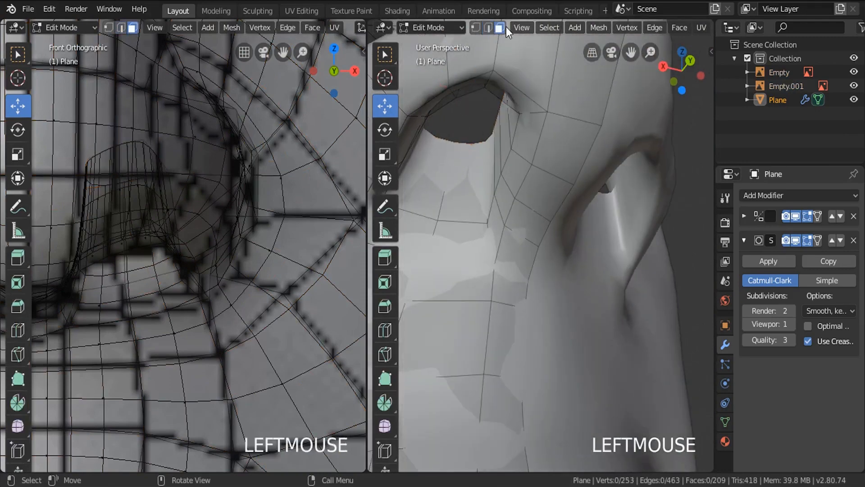
pyautogui.click(518, 173)
pyautogui.moveTo(471, 160); pyautogui.dragTo(487, 162)
# In Object Mode, deselect everything and inspect the smoothed face from several angles
pyautogui.press('Tab')
pyautogui.scroll(-6, 533, 163)
pyautogui.moveTo(541, 163); pyautogui.dragTo(558, 206, button='middle')
pyautogui.press('a')
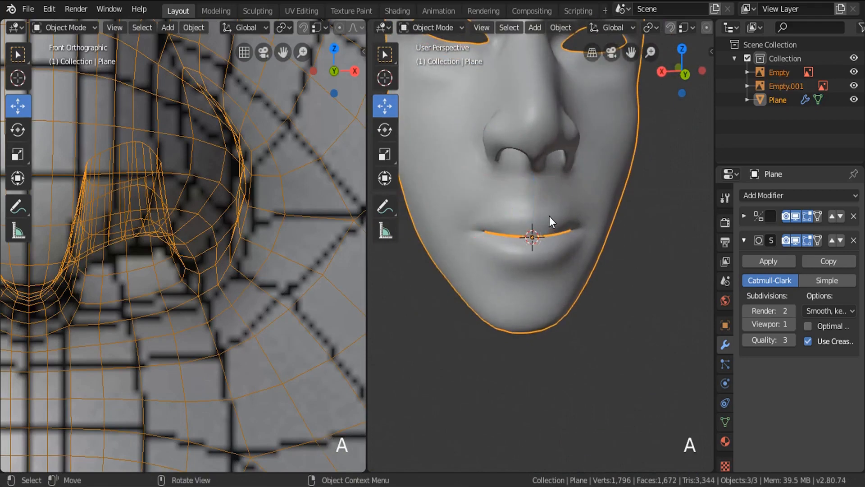
pyautogui.hotkey('alt', 'a')
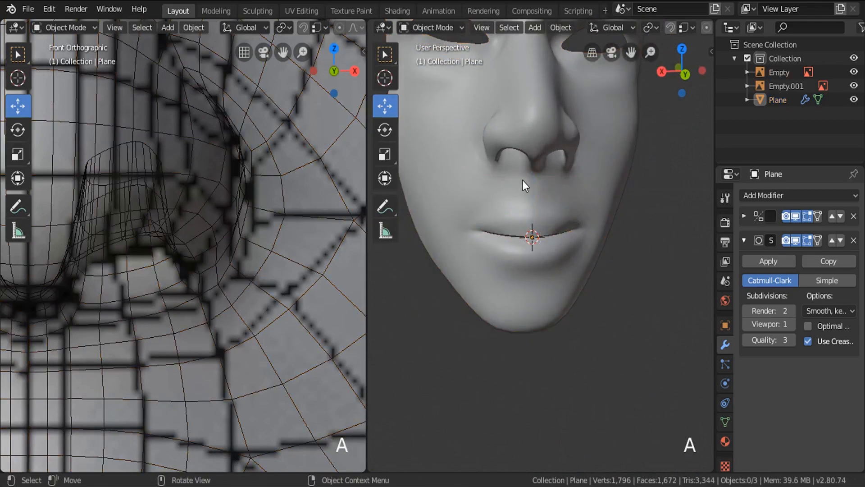
pyautogui.moveTo(536, 209); pyautogui.dragTo(529, 261, button='middle')
pyautogui.scroll(-3, 548, 302)
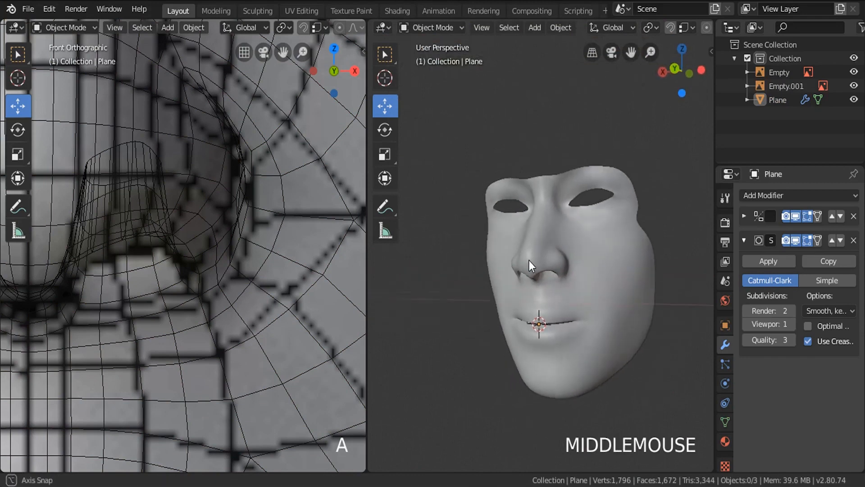
pyautogui.moveTo(529, 262); pyautogui.dragTo(523, 183, button='middle')
pyautogui.moveTo(492, 153); pyautogui.dragTo(517, 188, button='middle')
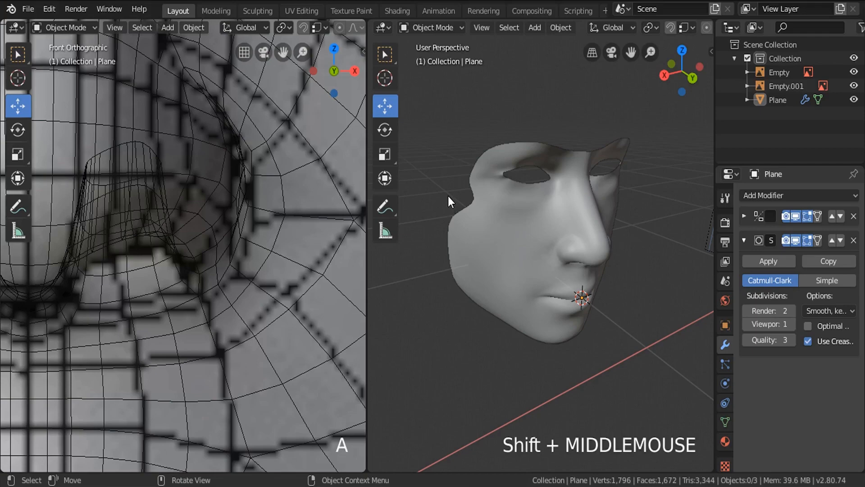
pyautogui.scroll(-4, 536, 211)
pyautogui.moveTo(540, 211); pyautogui.dragTo(596, 259, button='middle')
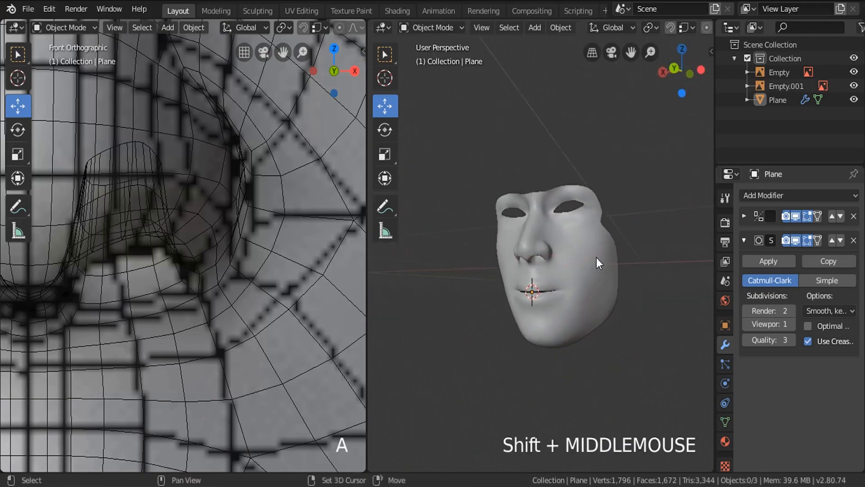
# Compare the smoothed face with the head reference images in the front and right side views
pyautogui.scroll(-4, 293, 187)
pyautogui.keyDown('shift'); pyautogui.moveTo(293, 185); pyautogui.dragTo(285, 185, button='middle'); pyautogui.keyUp('shift')
pyautogui.scroll(-3, 236, 177)
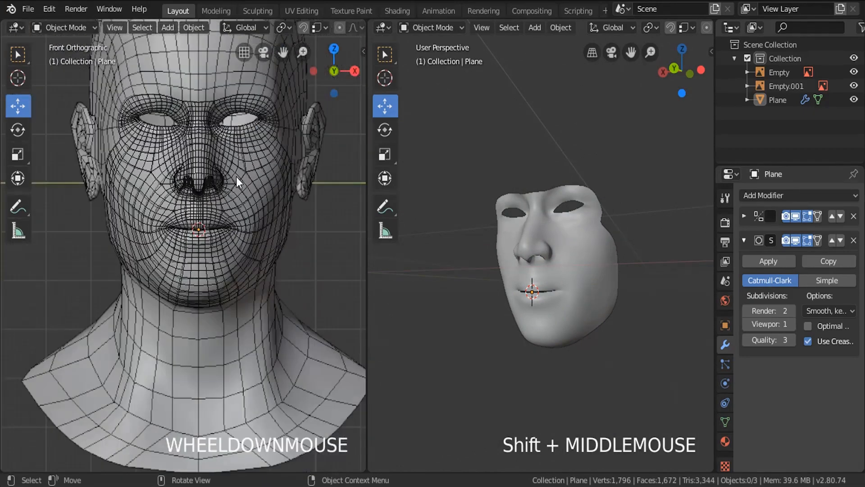
pyautogui.keyDown('shift'); pyautogui.moveTo(539, 201); pyautogui.dragTo(522, 204, button='middle'); pyautogui.keyUp('shift')
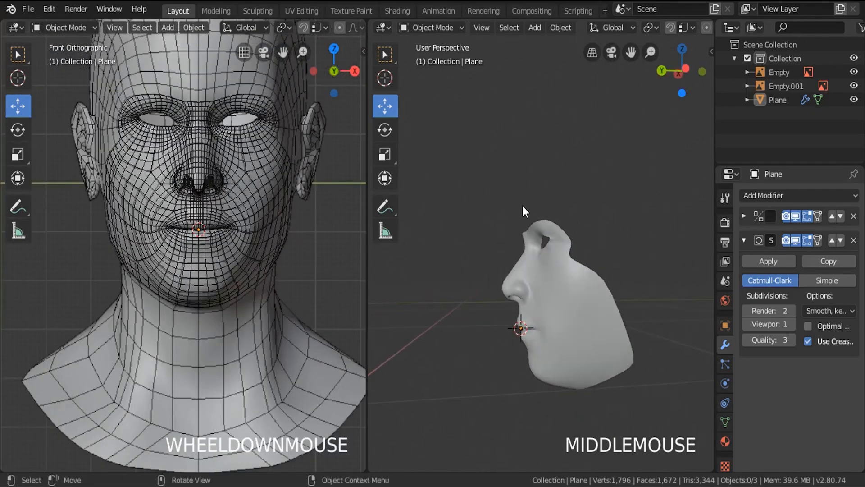
pyautogui.press('KP_1')
pyautogui.press('KP_3')
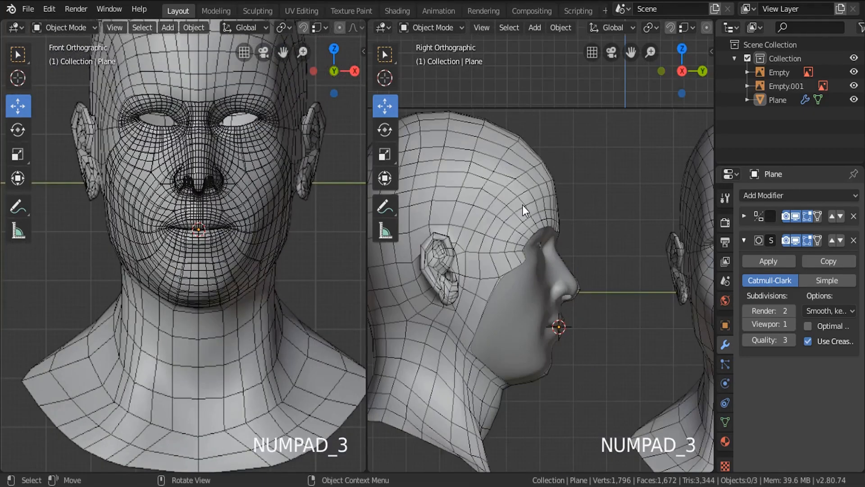
pyautogui.keyDown('shift'); pyautogui.moveTo(505, 234); pyautogui.dragTo(587, 247, button='middle'); pyautogui.keyUp('shift')
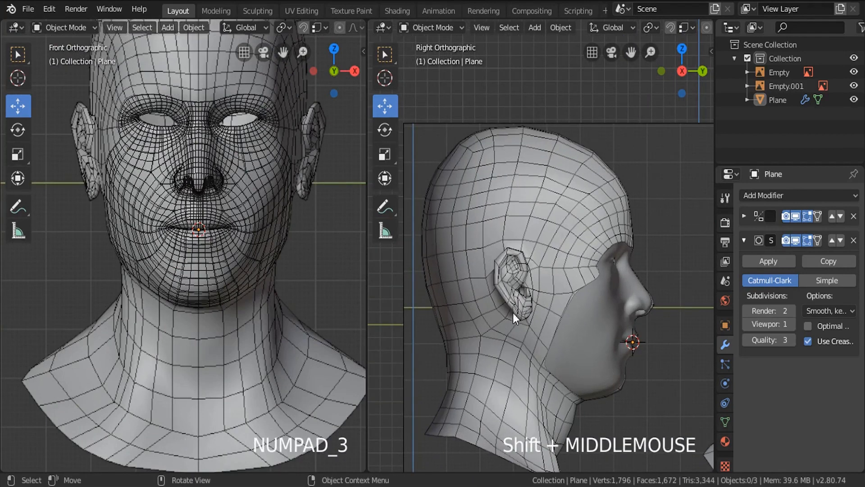
pyautogui.moveTo(529, 300); pyautogui.dragTo(548, 312, button='middle')
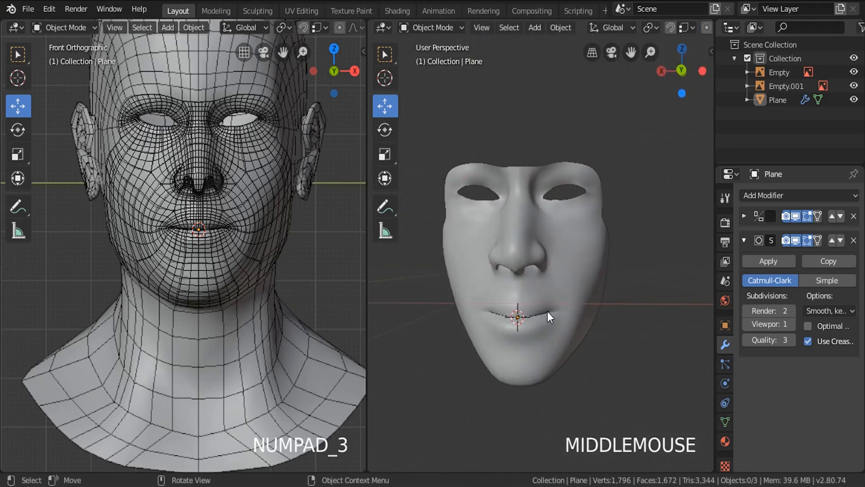